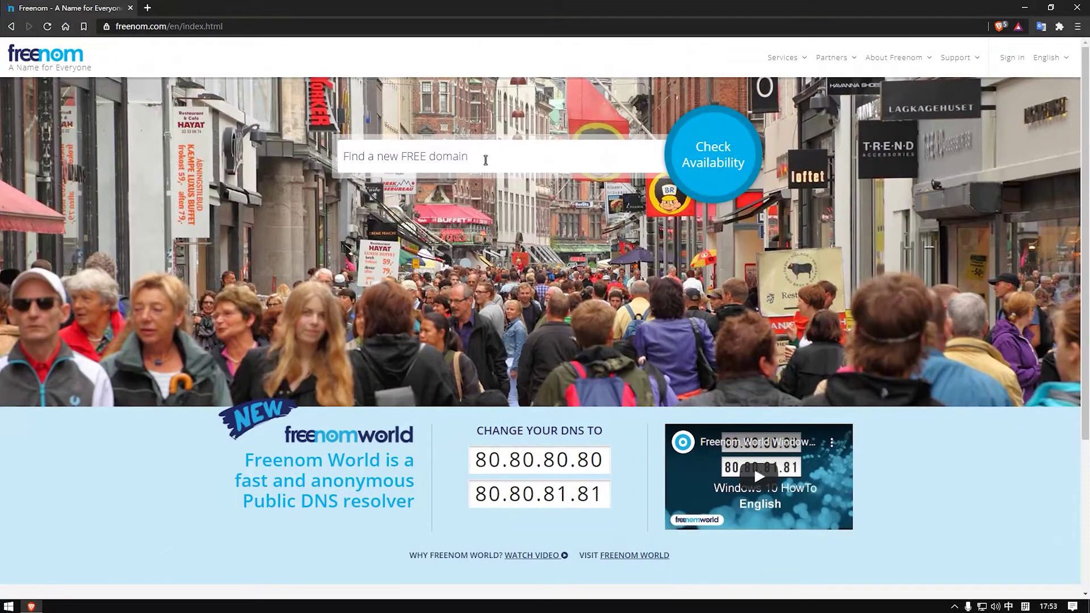
Step: Search Freenom's free domain box for the name langweix
click(486, 160)
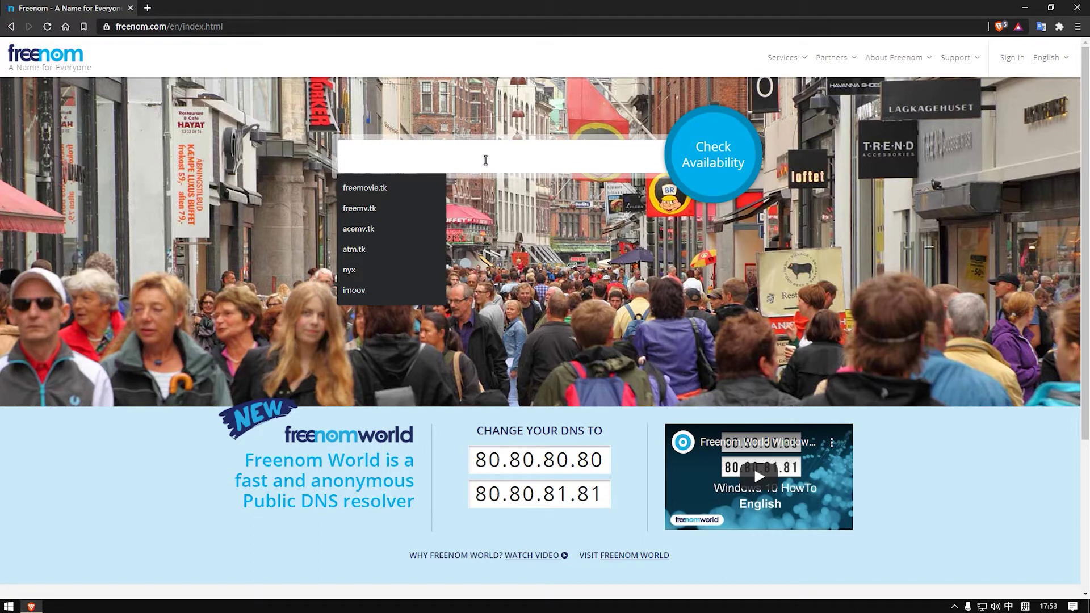
text(lang)
key(shift)
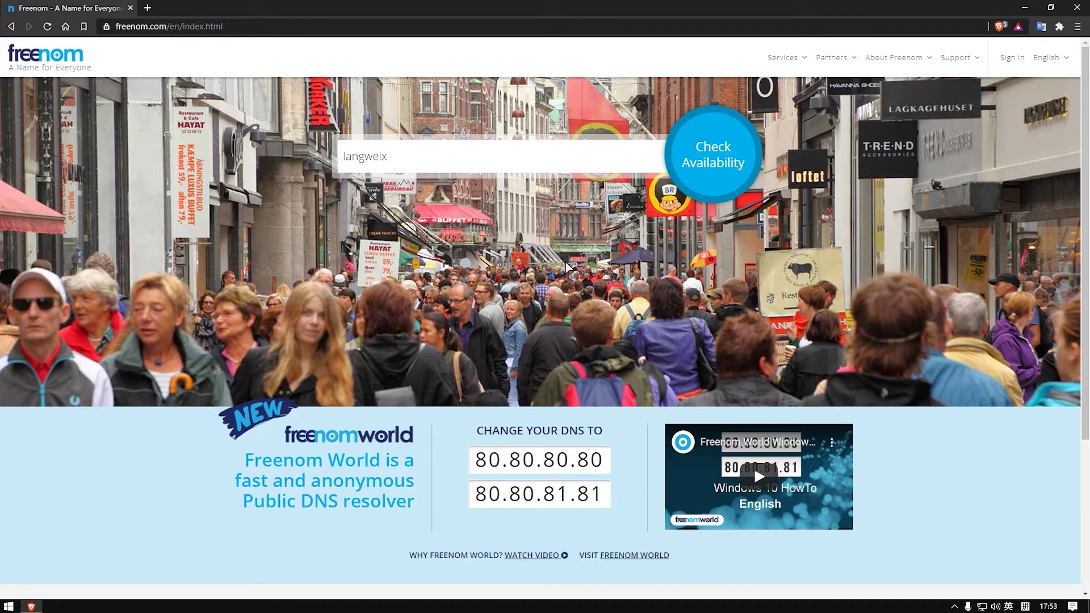
key(Return)
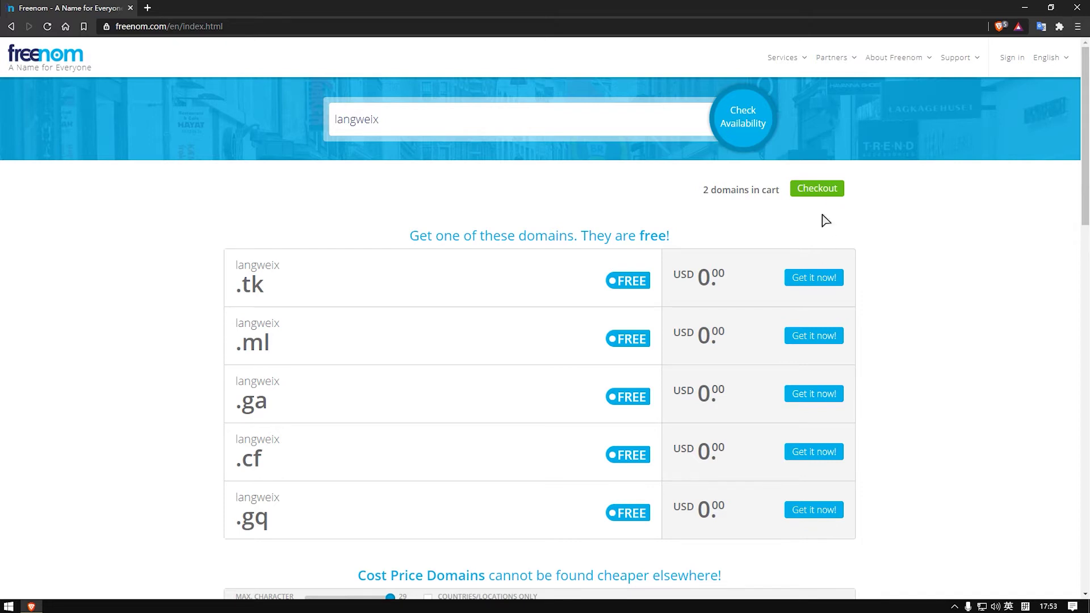
Step: Add langweix .tk, .ml, .ga, .cf and .gq to the cart, bringing it to 7 domains
click(815, 272)
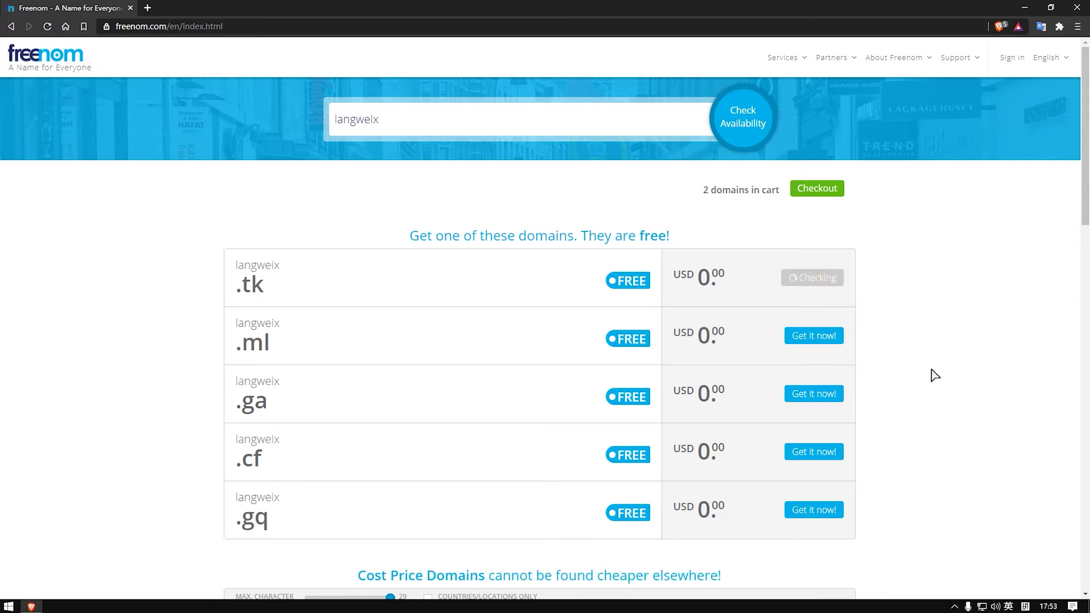
click(830, 341)
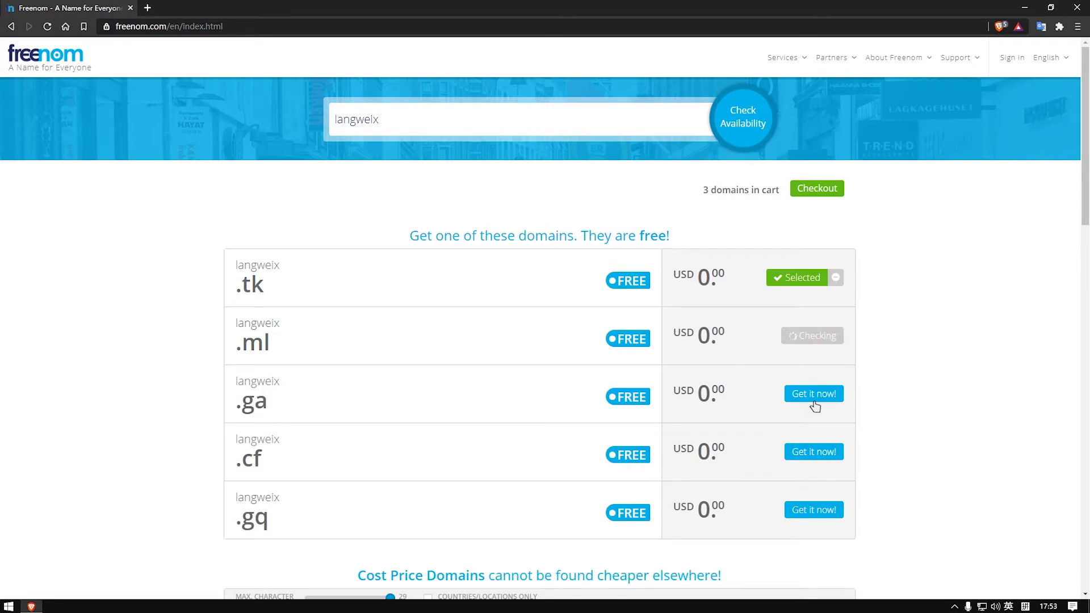
click(815, 399)
click(826, 462)
click(823, 510)
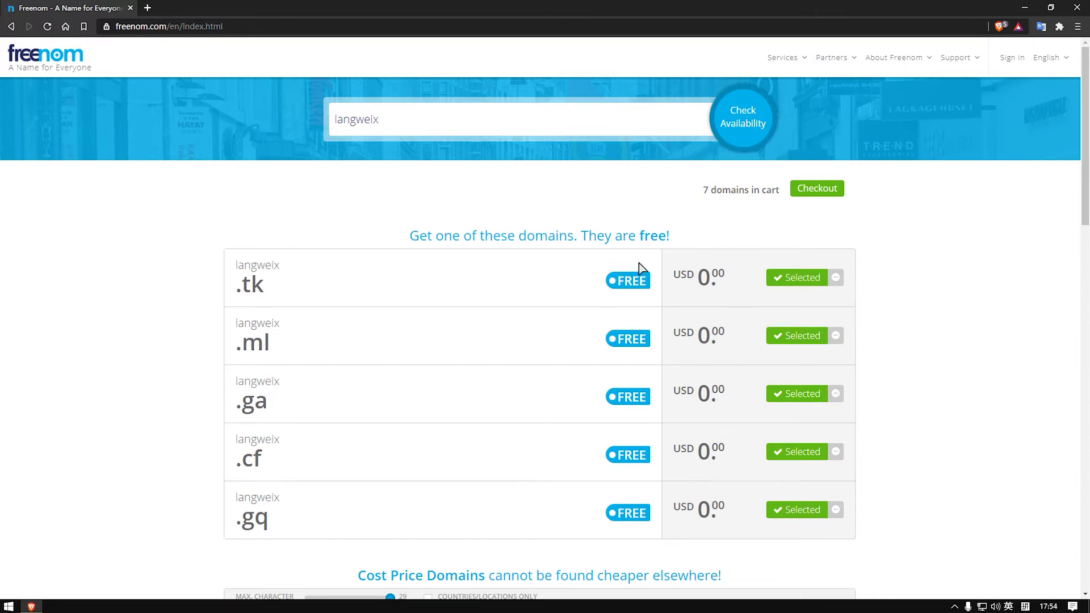
drag(233, 263, 285, 272)
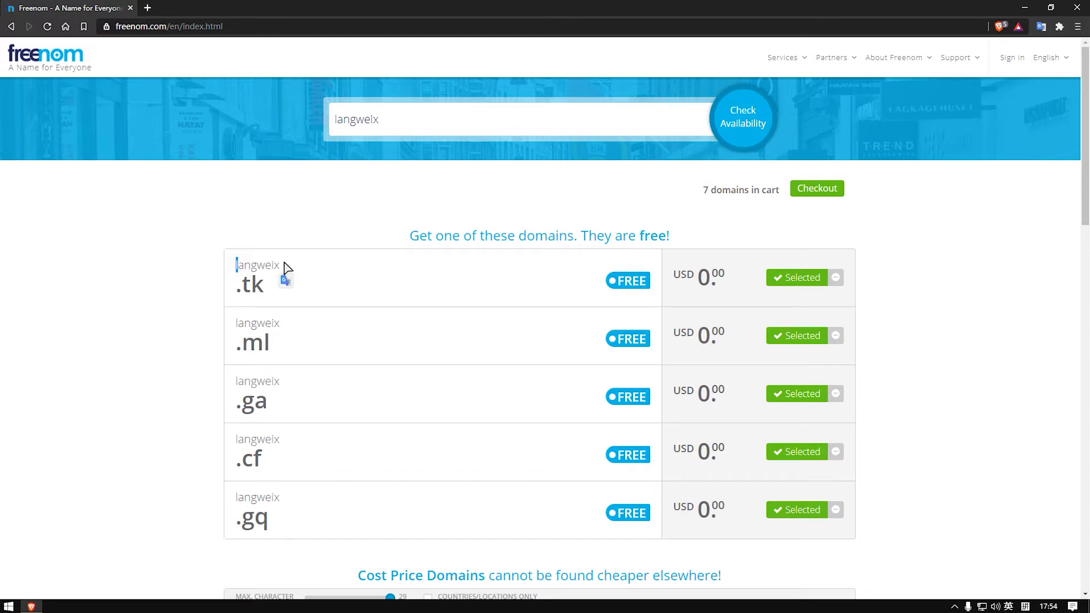
click(471, 119)
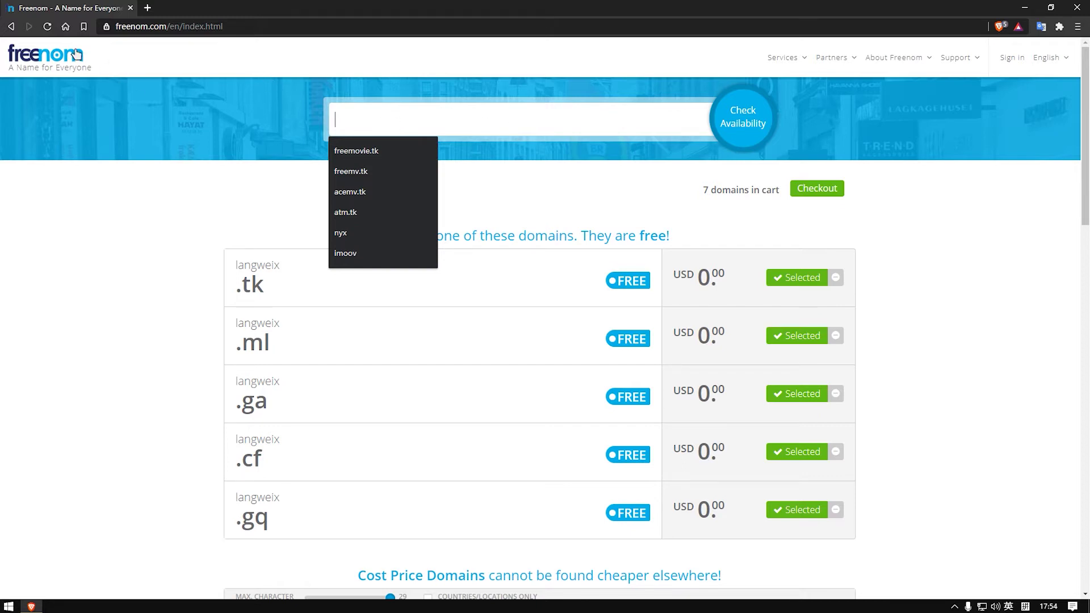
Step: Enter fjidjngnudng as the new search name and remove the tk ending to use .cf
click(379, 122)
text(fjidjngnudng)
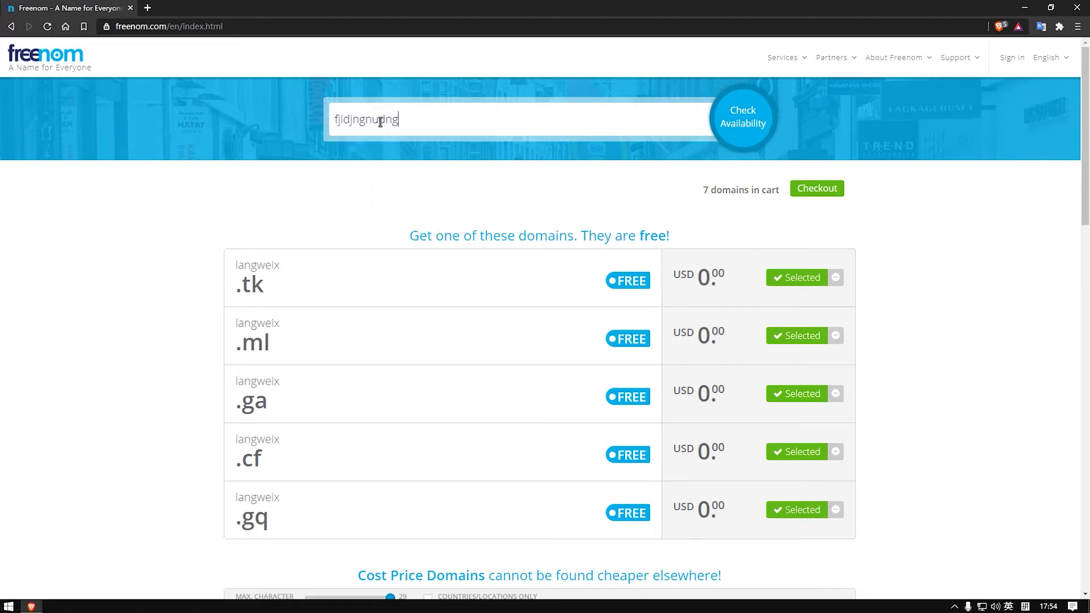
double_click(409, 122)
click(425, 120)
drag(417, 121, 369, 120)
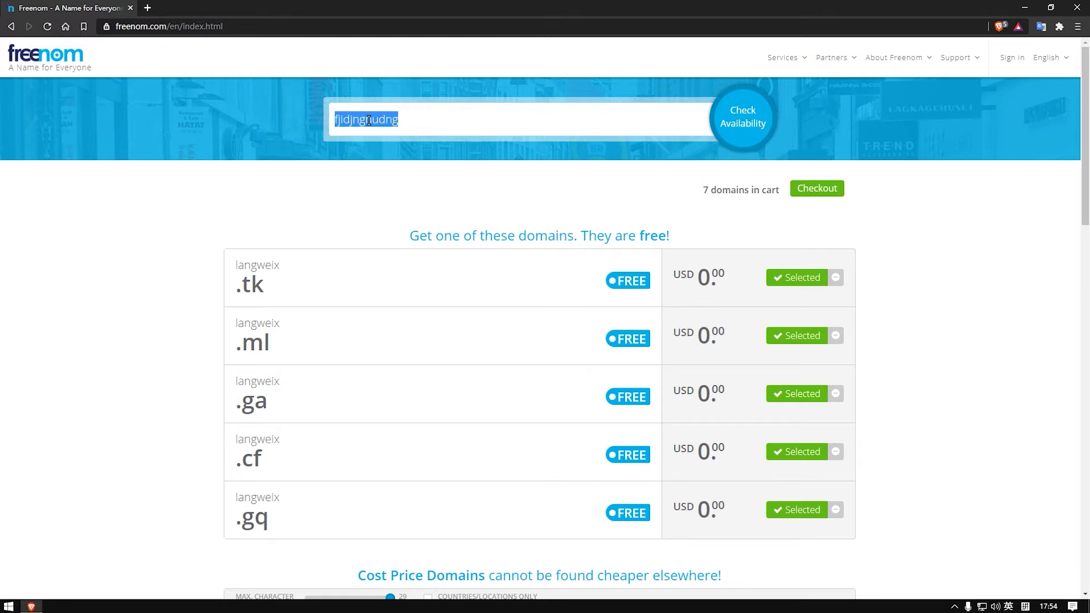
click(431, 119)
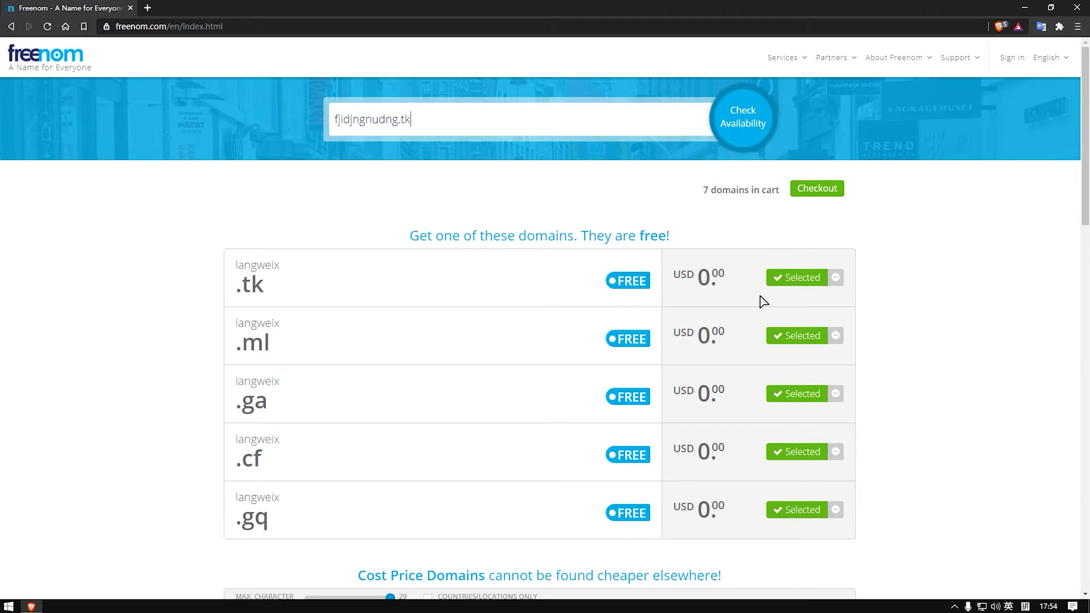
drag(412, 120, 404, 121)
click(435, 120)
key(BackSpace)
Step: Confirm fjidjngnudng.cf is available, add it to the cart, and proceed to checkout
click(763, 111)
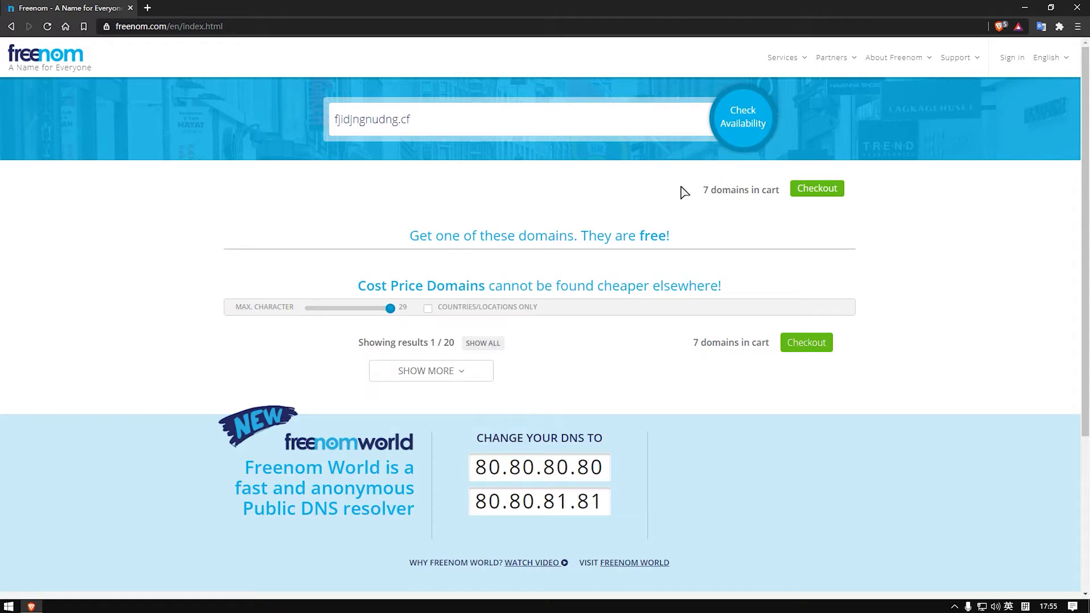
click(735, 121)
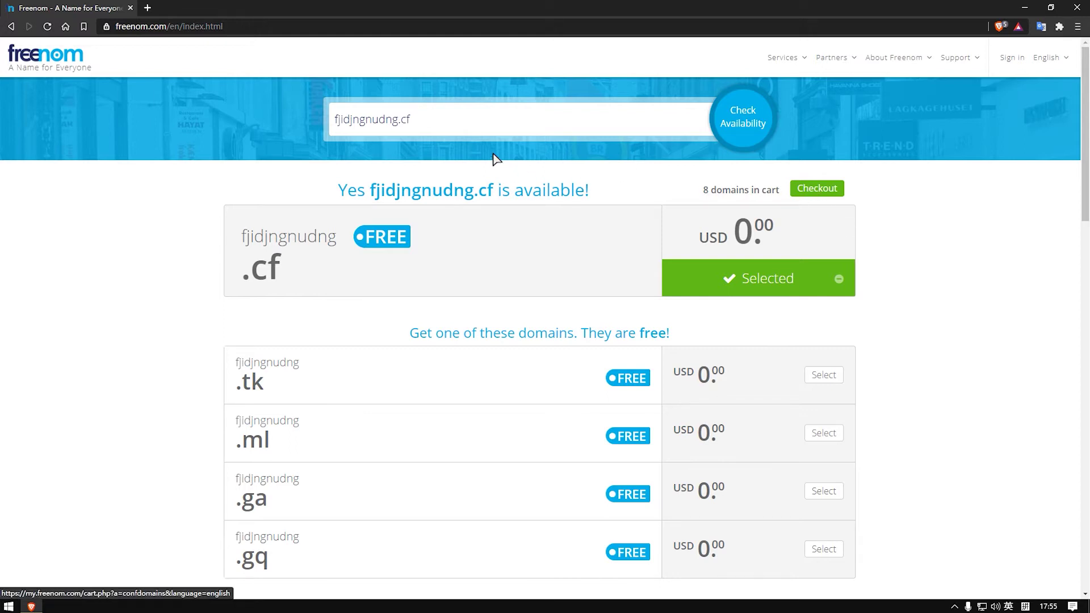
click(831, 194)
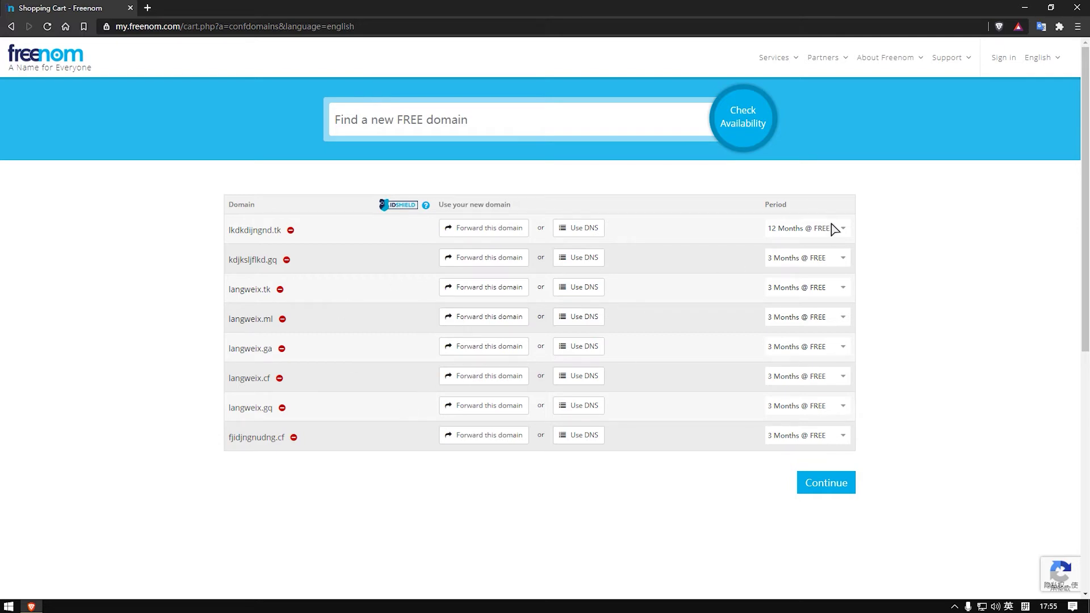
Step: Keep 12 months for the first domain and 3 months for the second, then continue
click(833, 229)
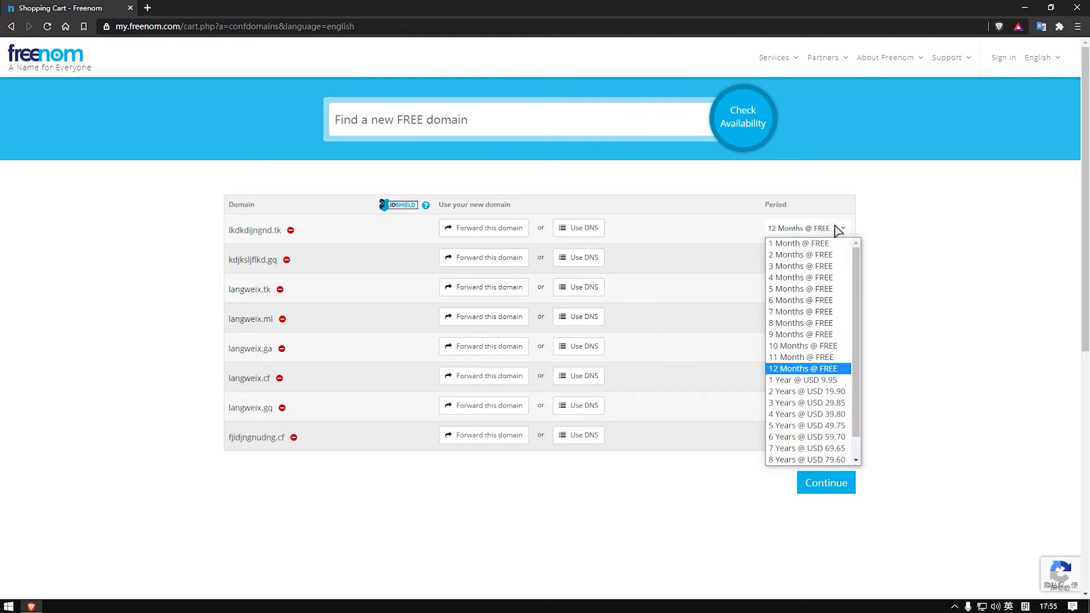
click(797, 370)
click(961, 271)
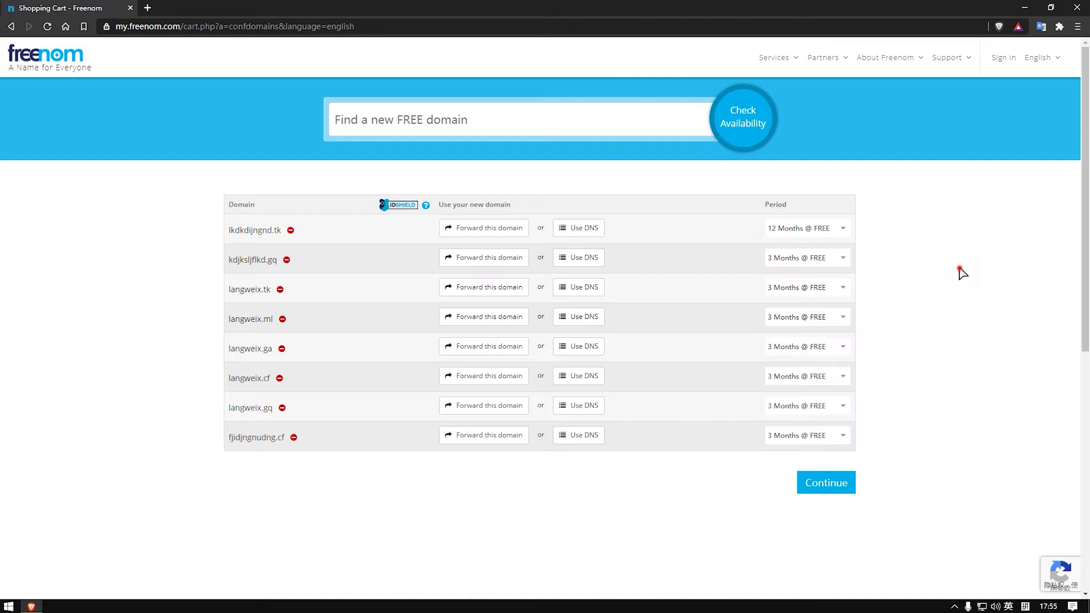
click(845, 259)
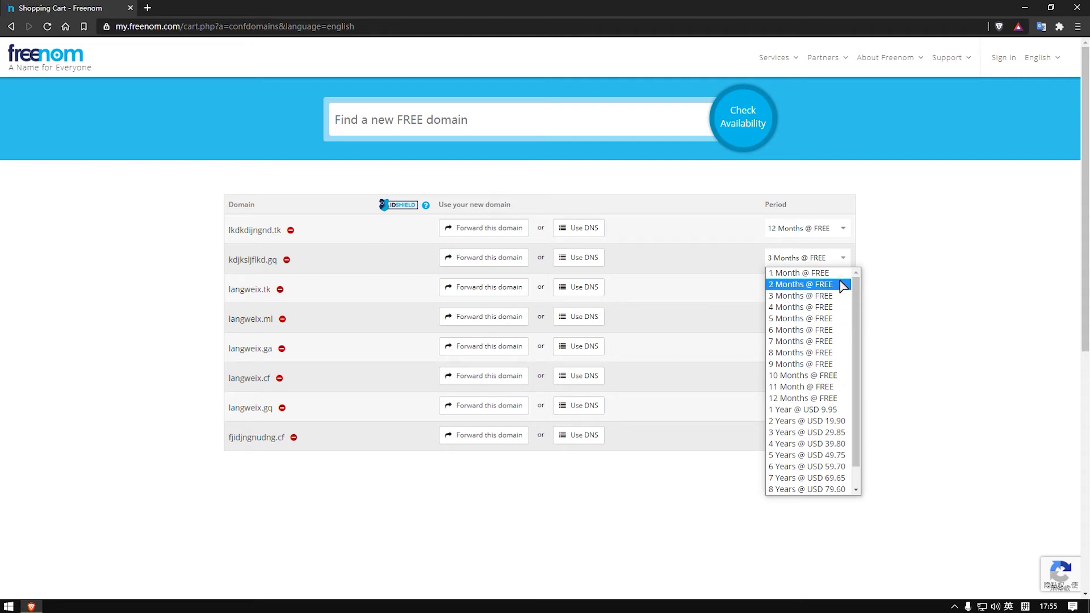
click(807, 298)
click(841, 232)
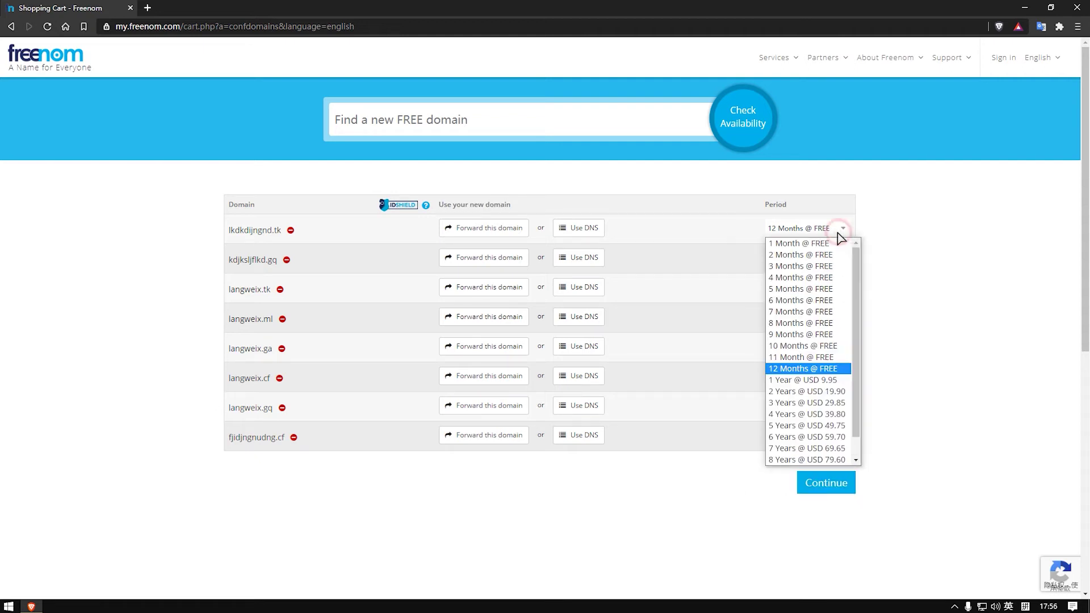
click(821, 369)
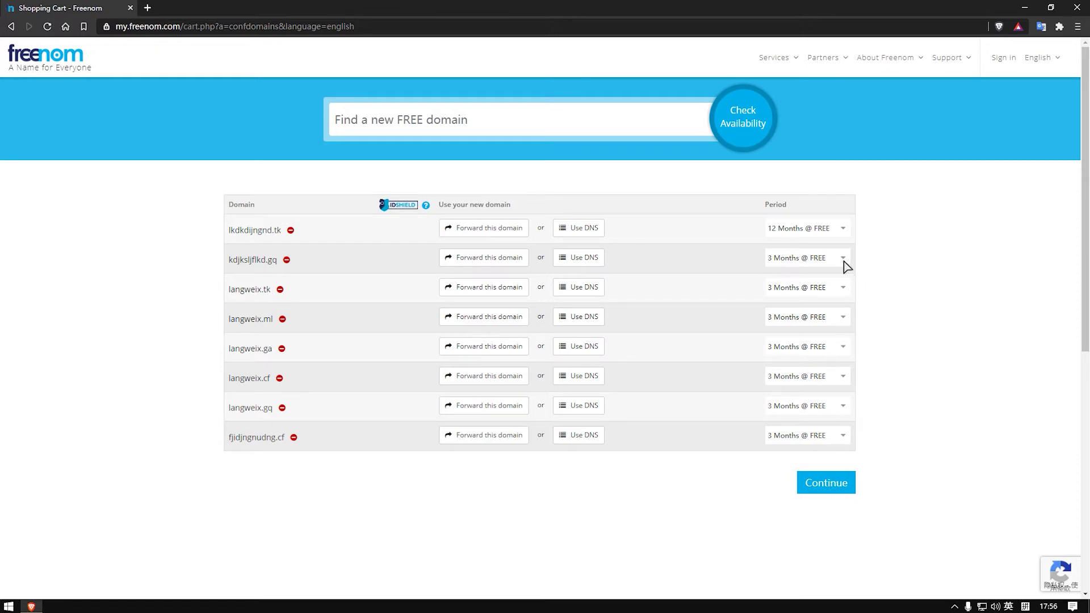
click(823, 482)
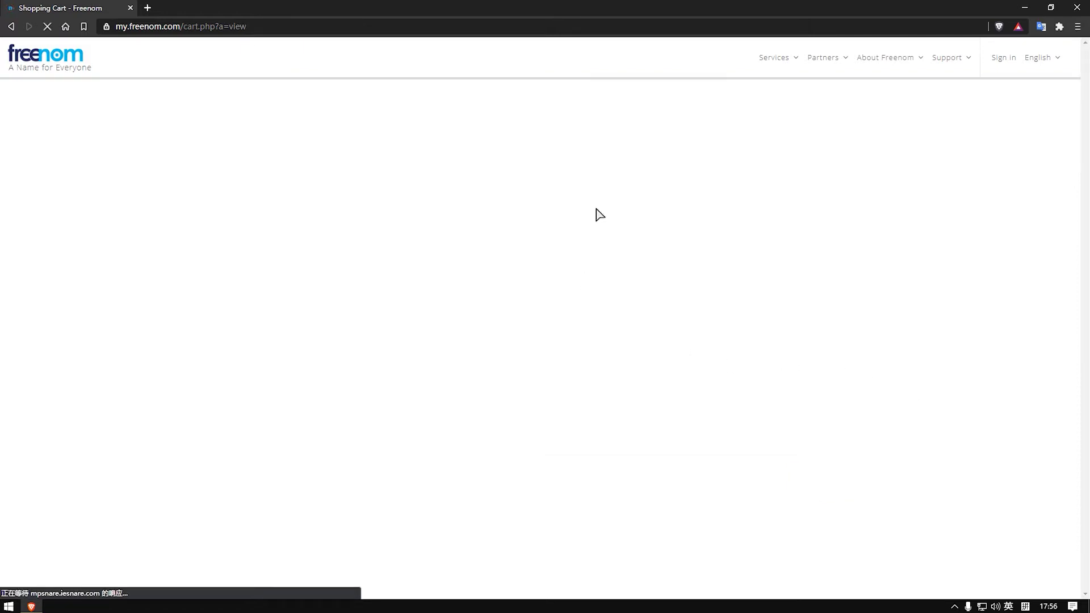
Step: Scroll the Review & Checkout page and sign in with a Google account
scroll(670, 336, down, 3)
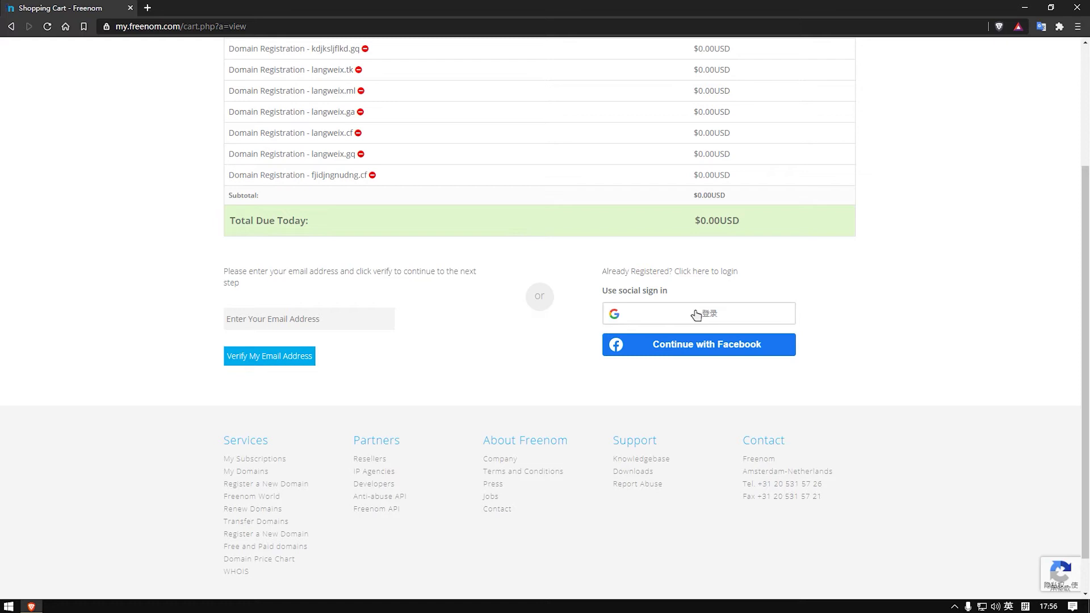
scroll(697, 313, down, 1)
scroll(828, 311, up, 4)
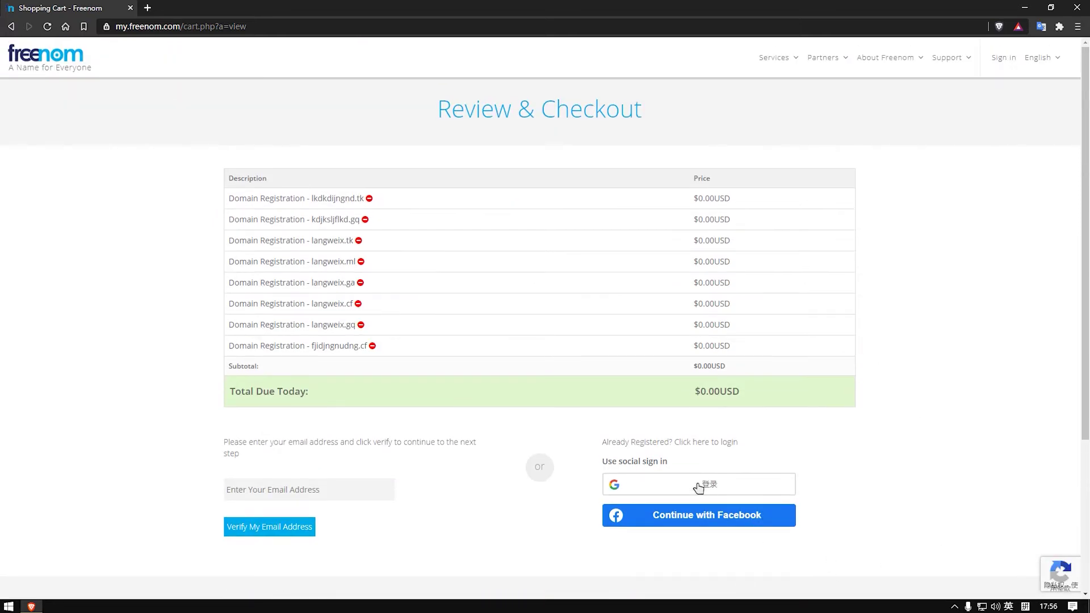
click(700, 487)
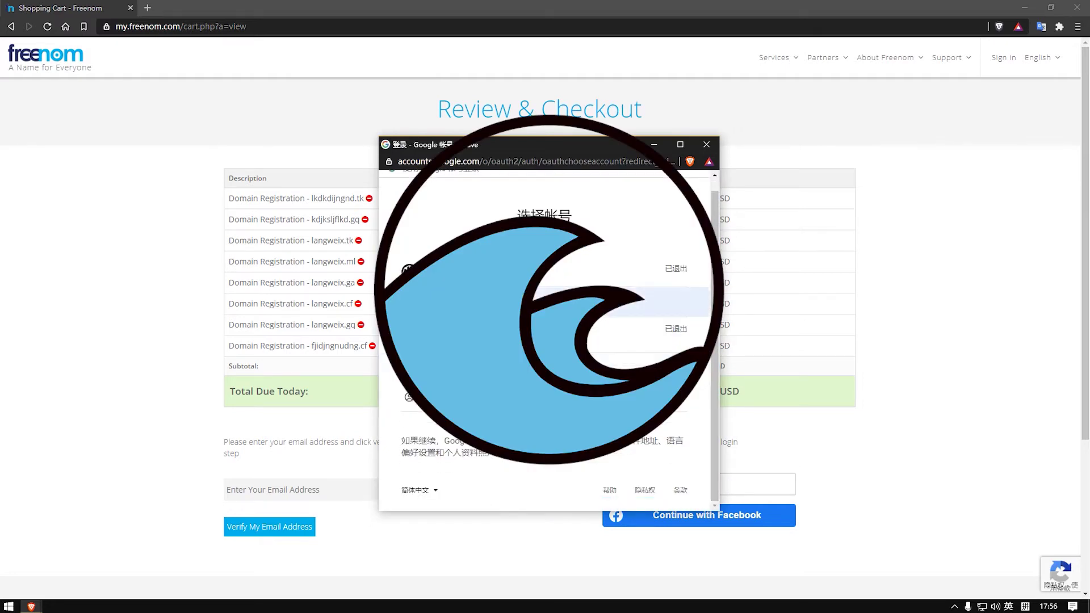
click(653, 302)
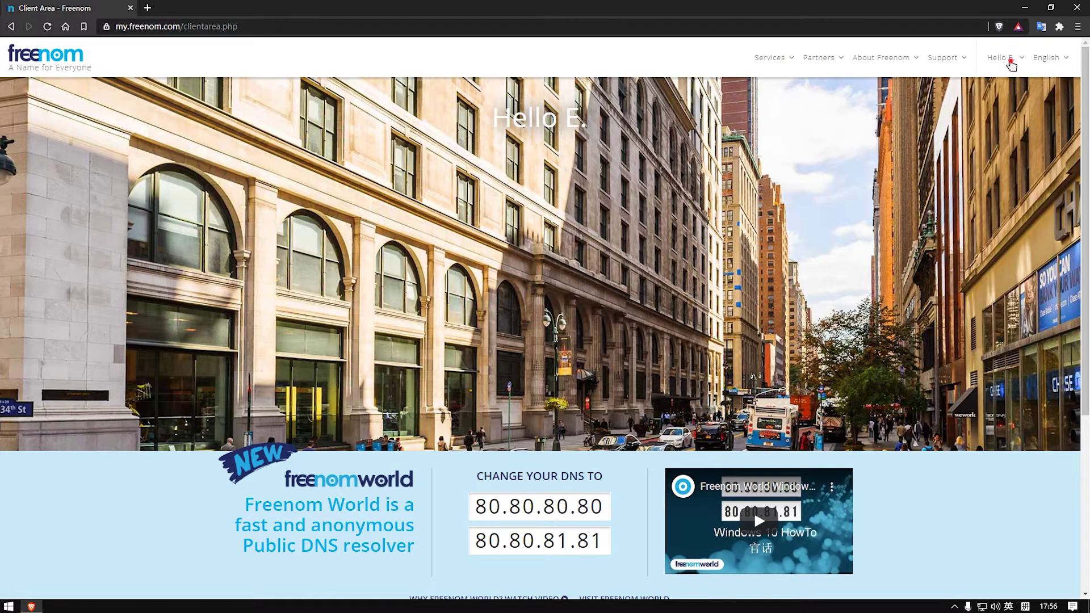
Step: Go back from the client area to the Review & Checkout page
click(1010, 62)
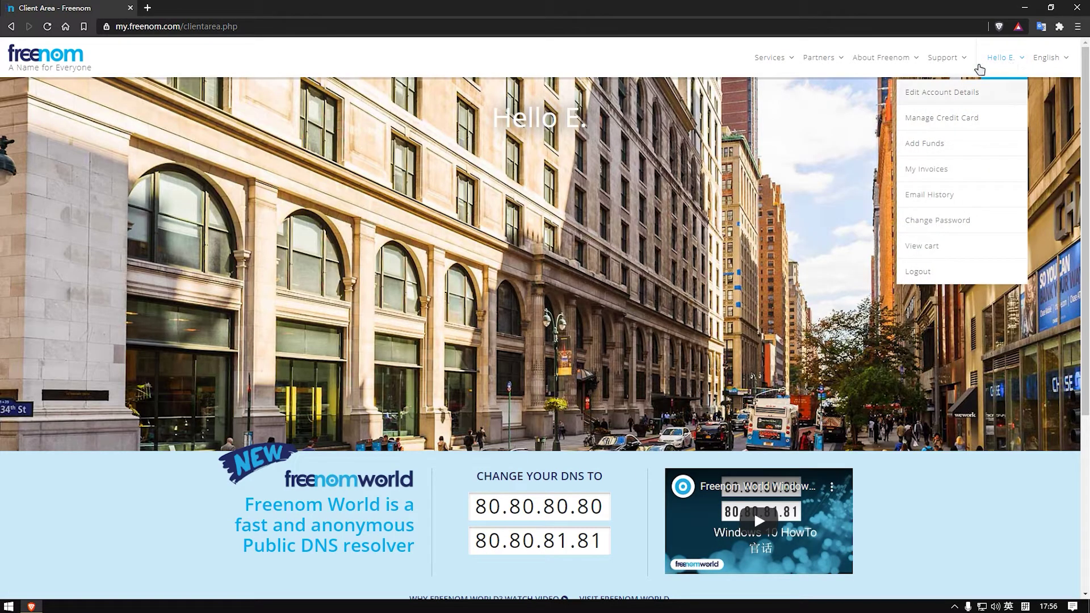
click(1004, 57)
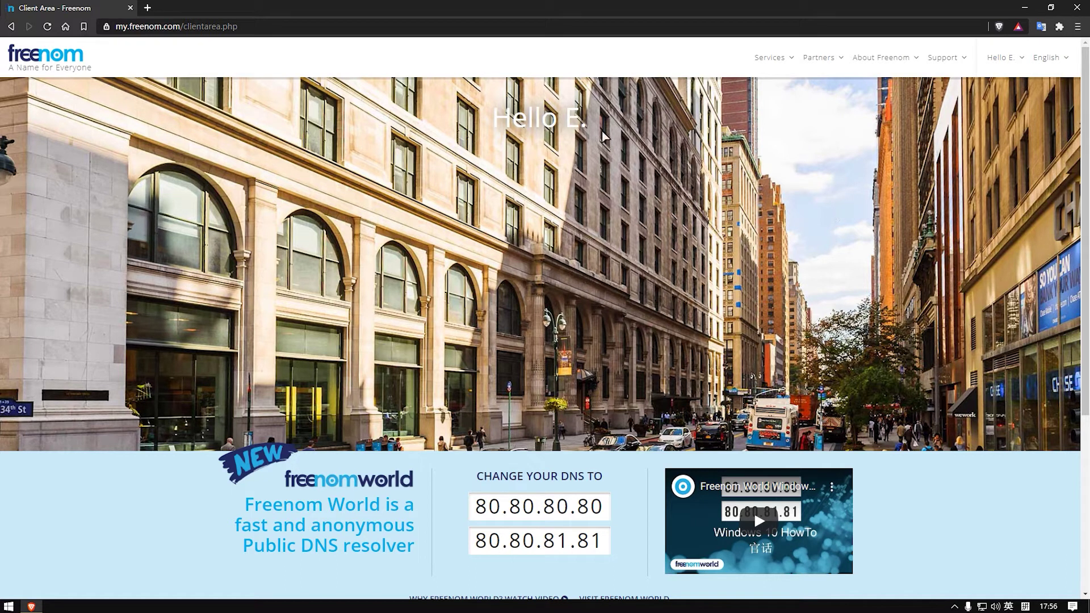
click(10, 27)
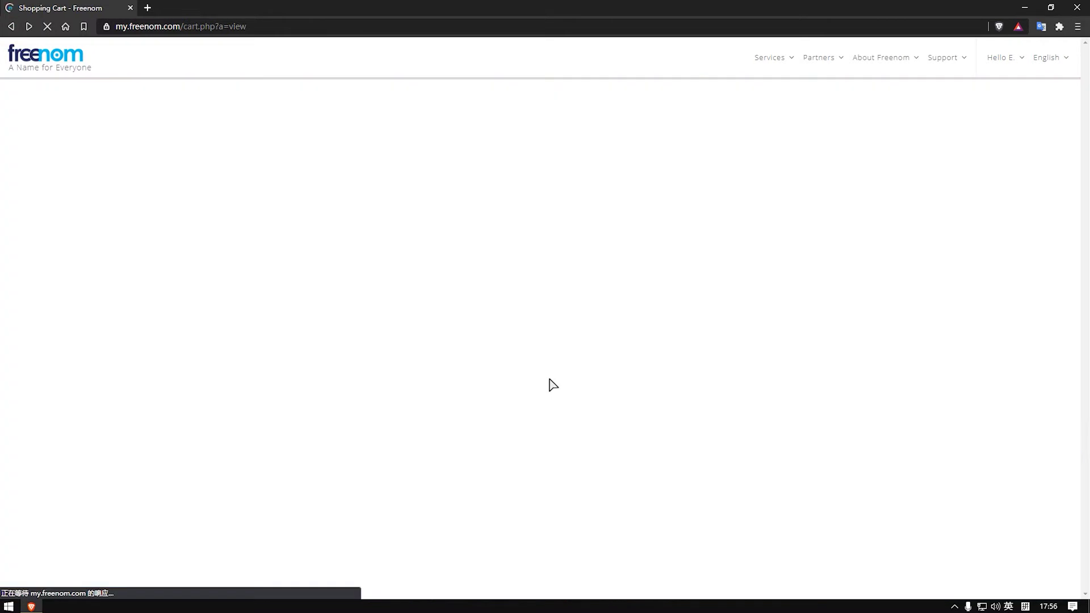
Step: Agree to the Terms & Conditions, place the free eight-domain order, and open the Client Area
click(555, 448)
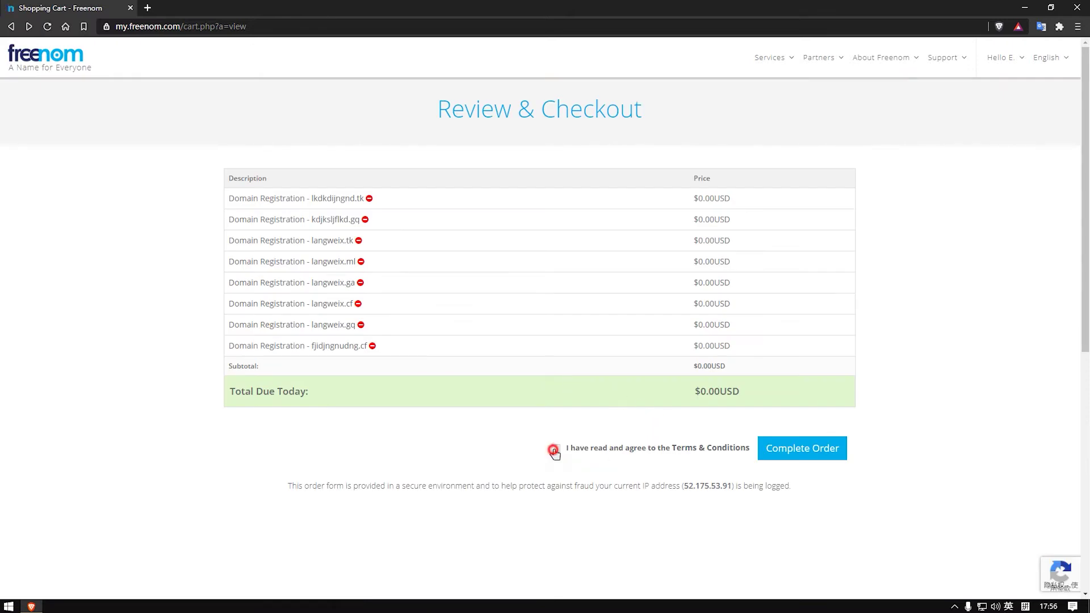
click(799, 461)
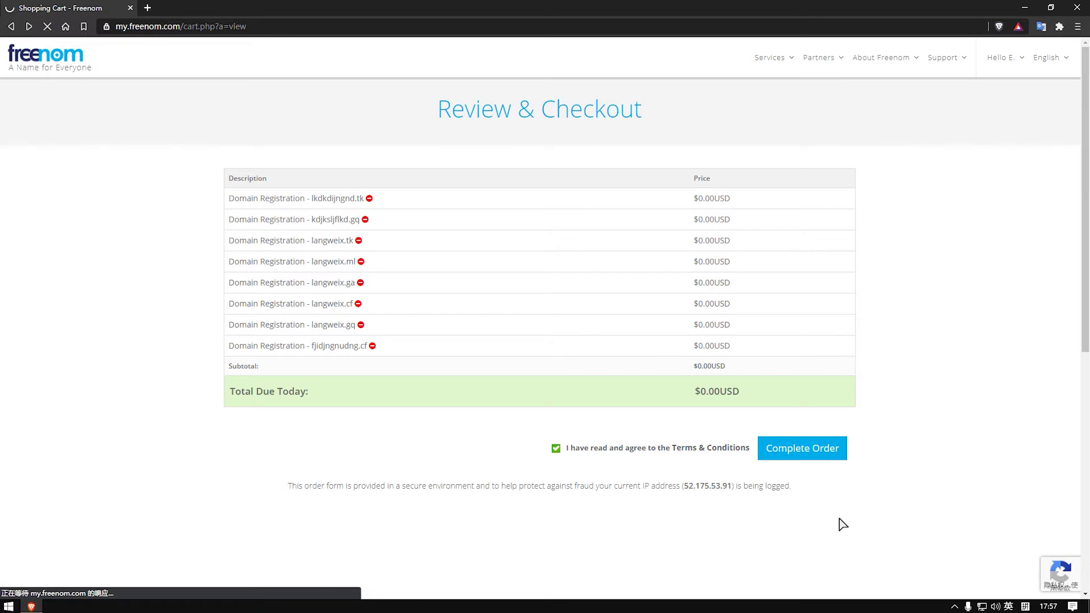
click(794, 460)
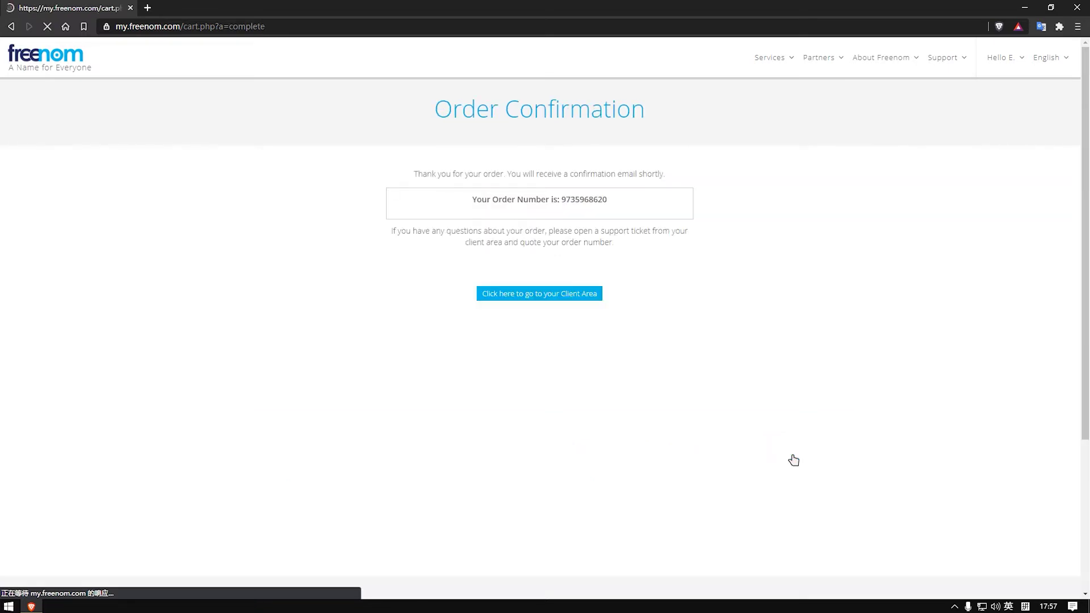
click(530, 296)
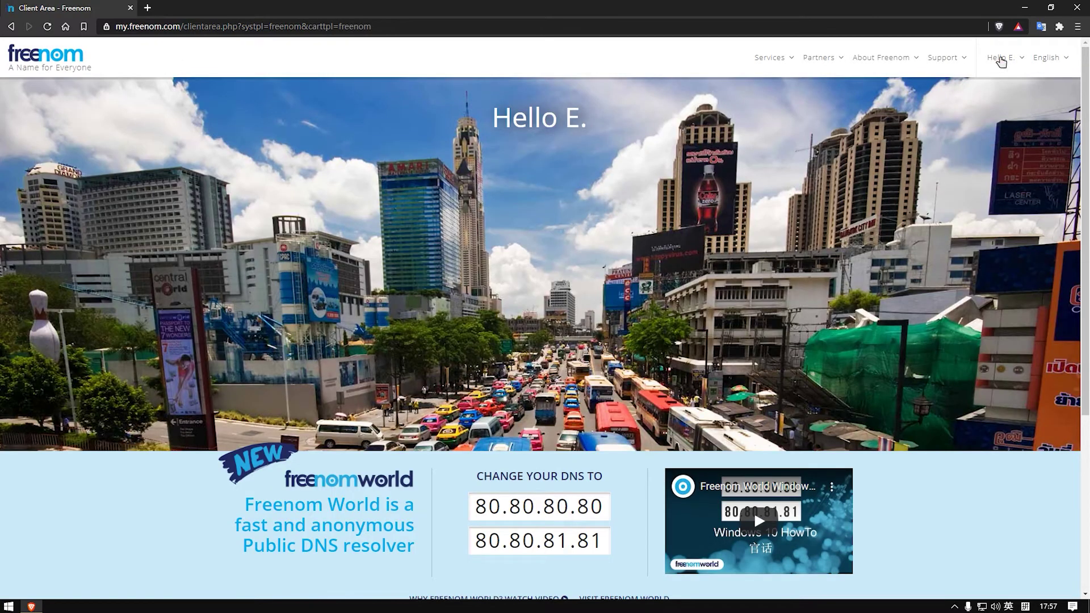
Step: Log out, open Services > Register a New Domain, and select the search box text
click(1000, 57)
click(939, 274)
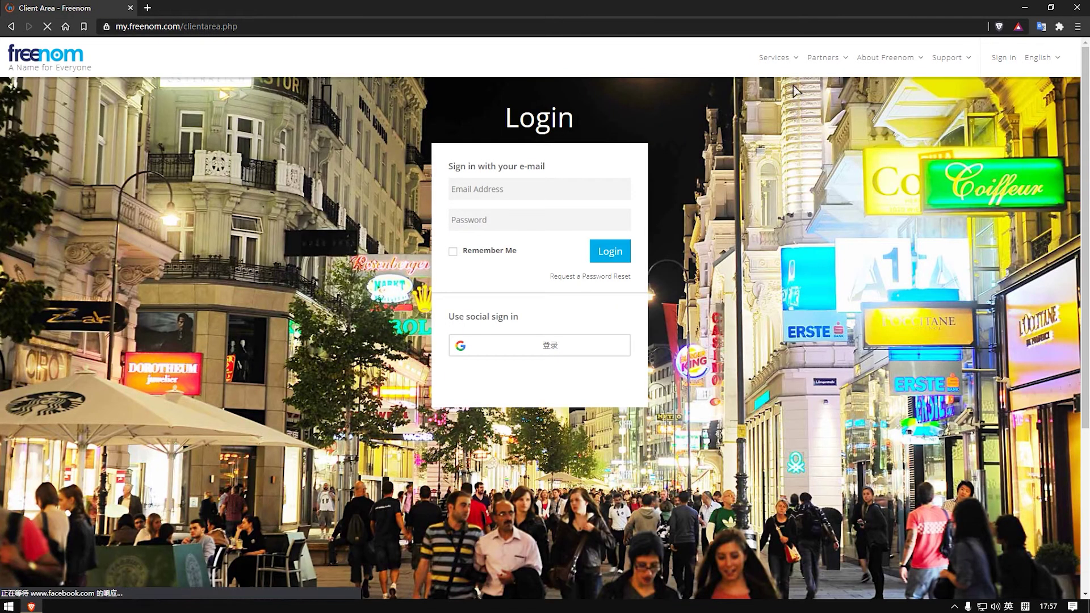
mouse_move(775, 57)
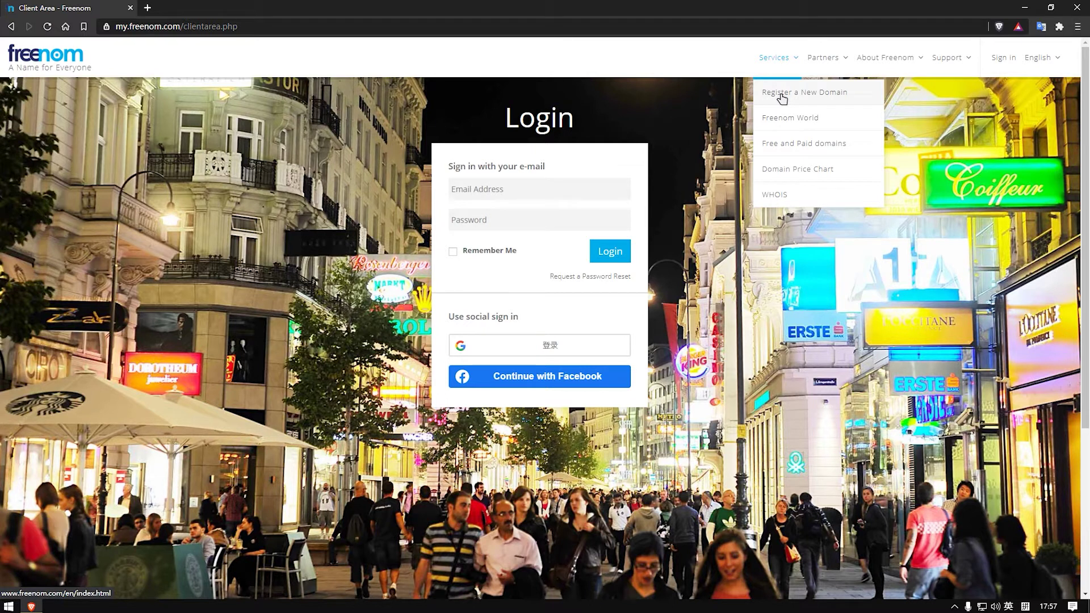
click(782, 98)
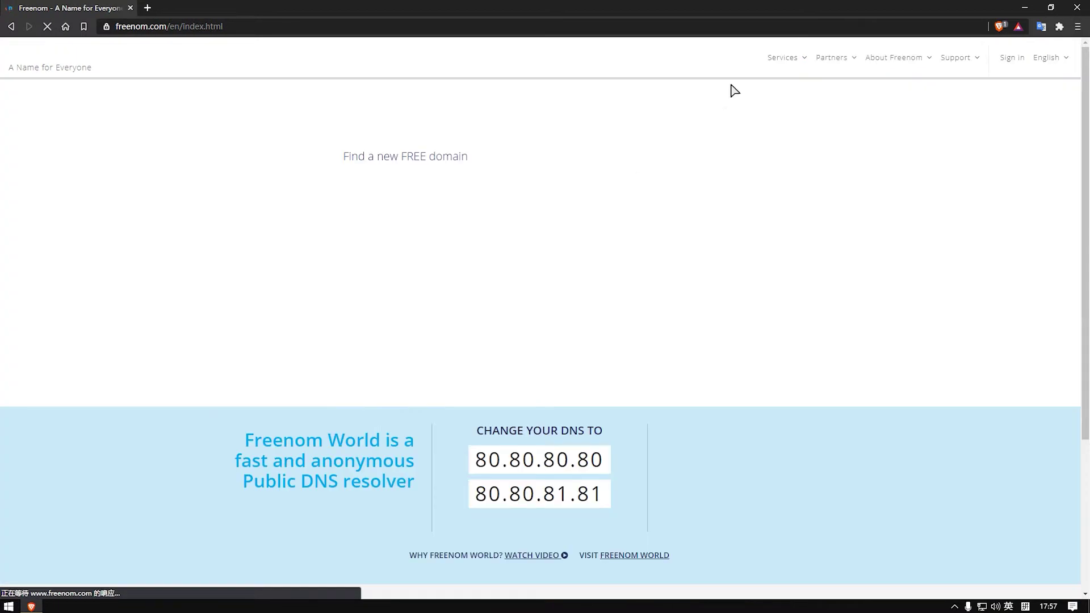
click(454, 159)
drag(487, 164, 329, 168)
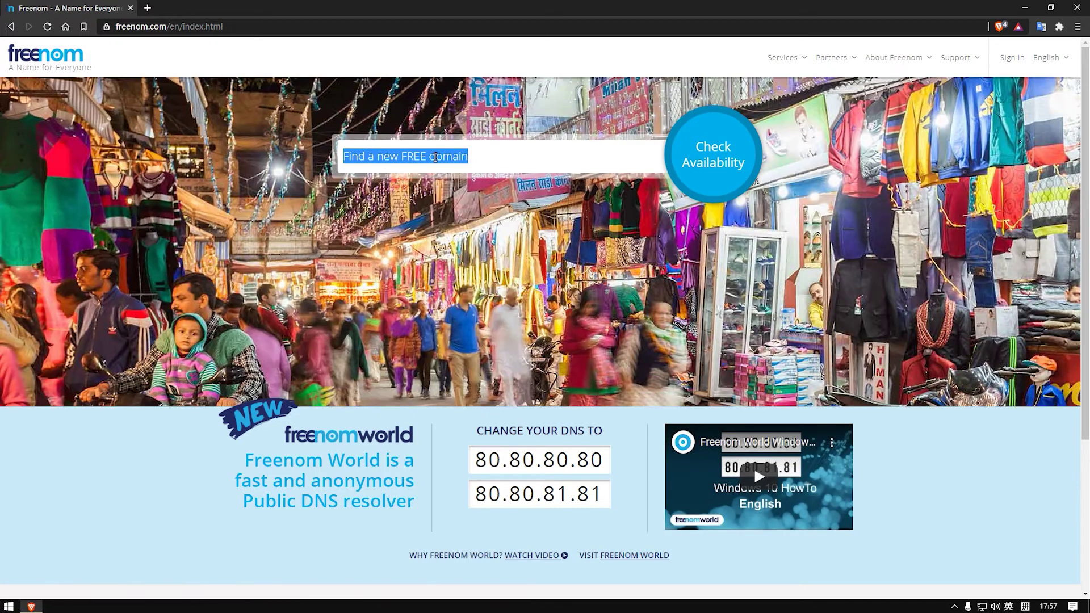
Step: Search for wohenshuai.cf and confirm it is available and selected in the cart
text(wohenshuai.cf)
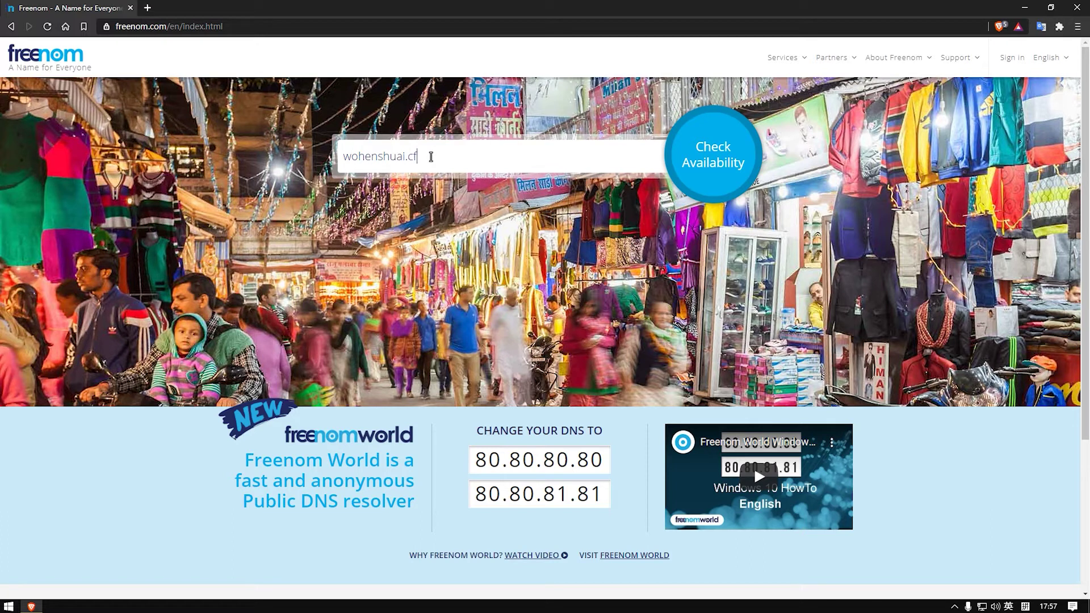
click(691, 161)
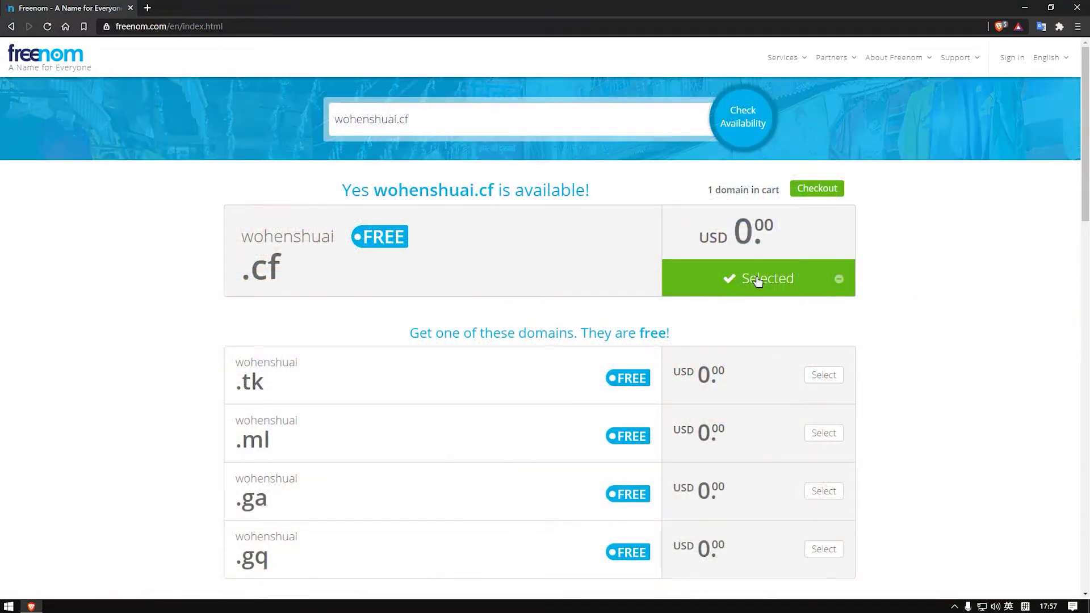
Step: Check out wohenshuai.cf with a 12 Months @ FREE period and continue to Review & Checkout
click(816, 192)
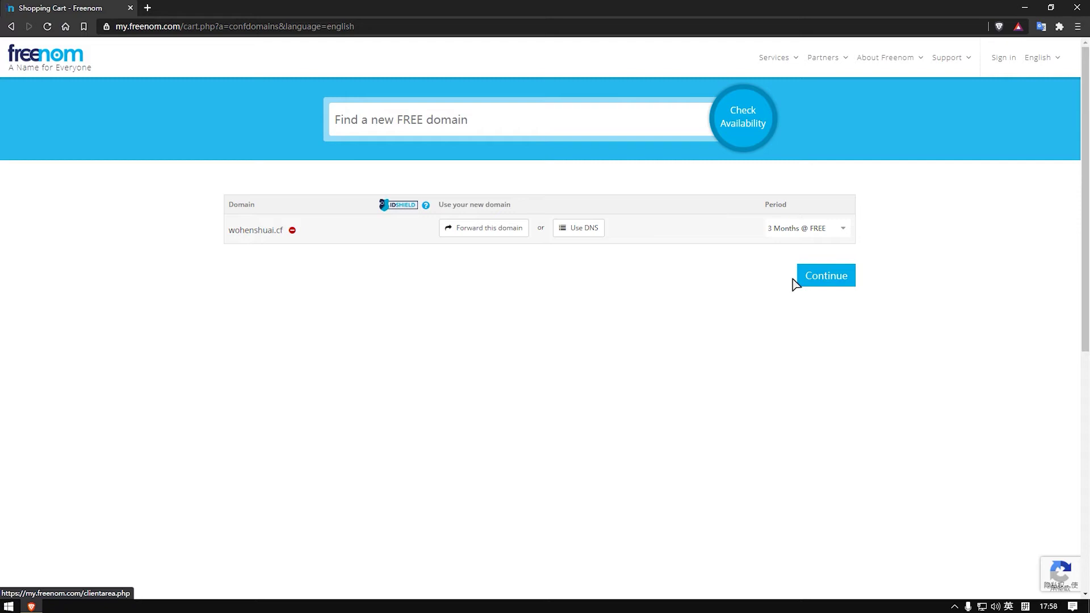
click(830, 227)
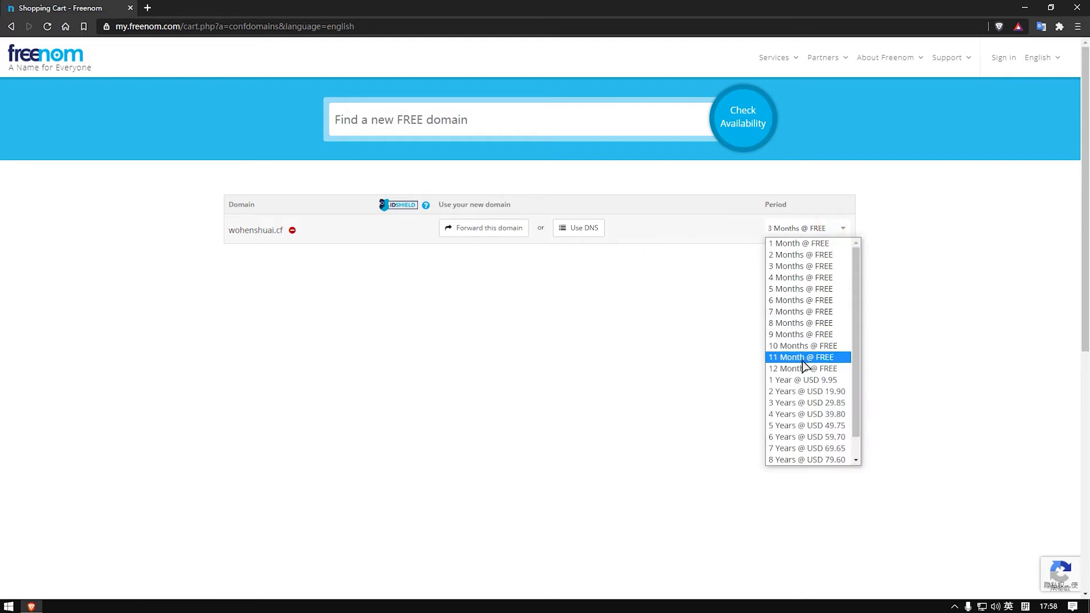
click(805, 369)
click(828, 279)
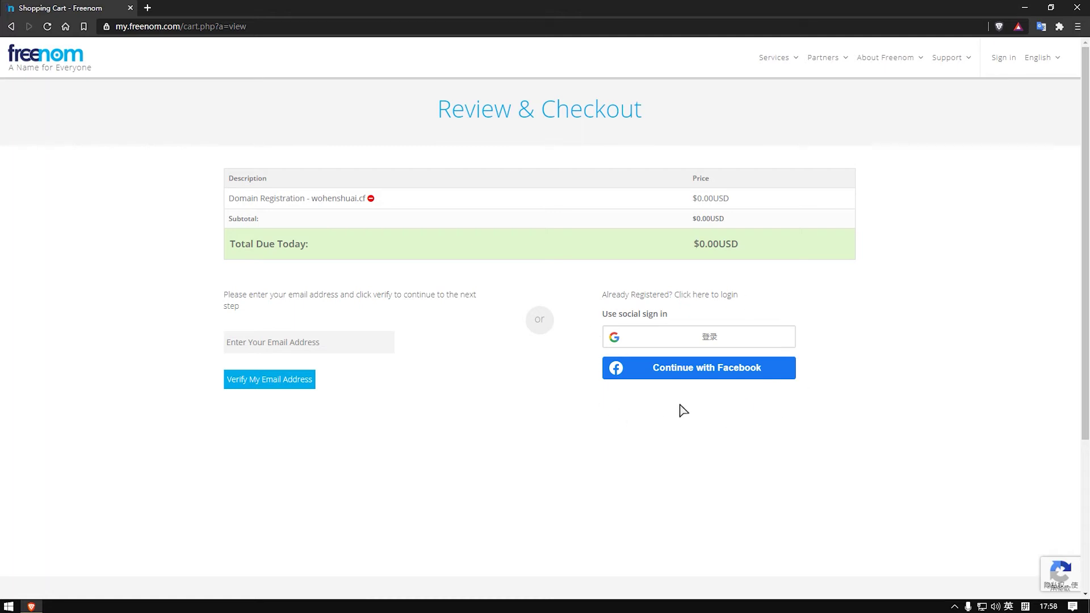
click(292, 342)
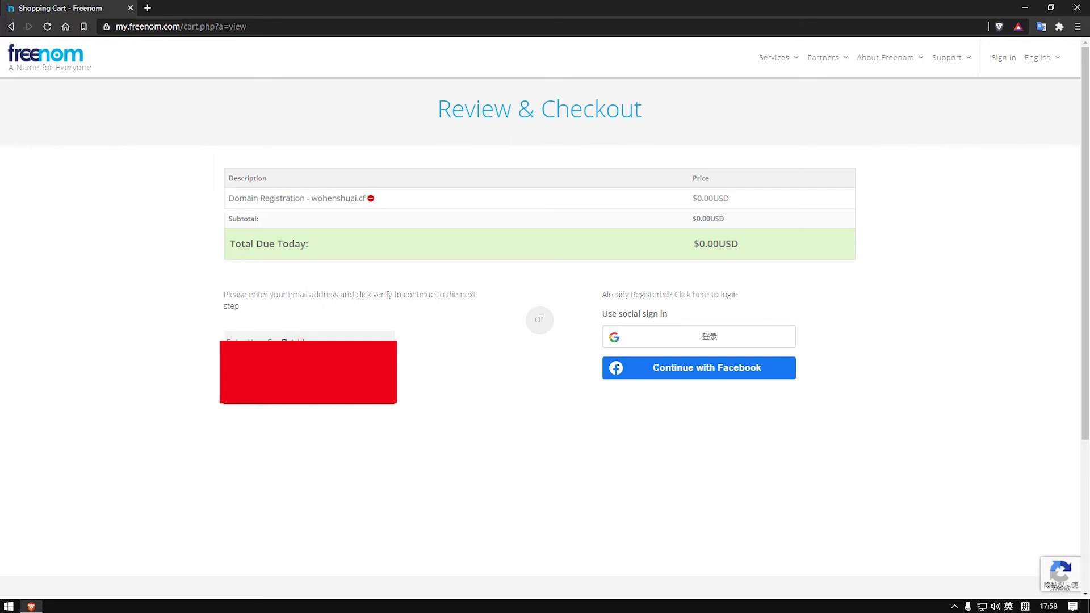
Step: Finish the e-mail with '.com', submit it, and read the translated 'user already exists' error
click(255, 338)
text(.com)
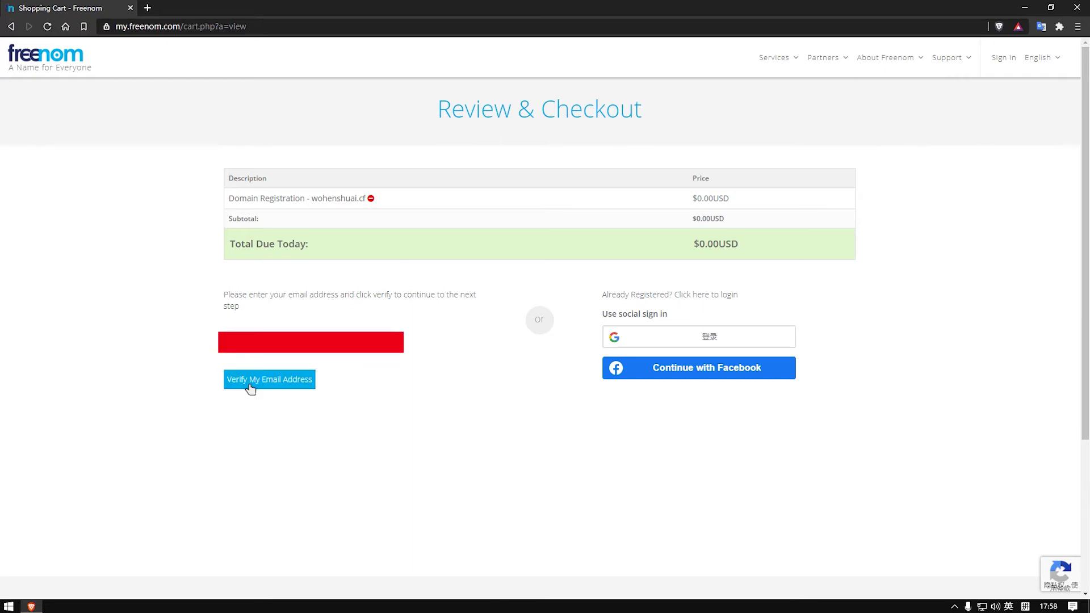
click(250, 387)
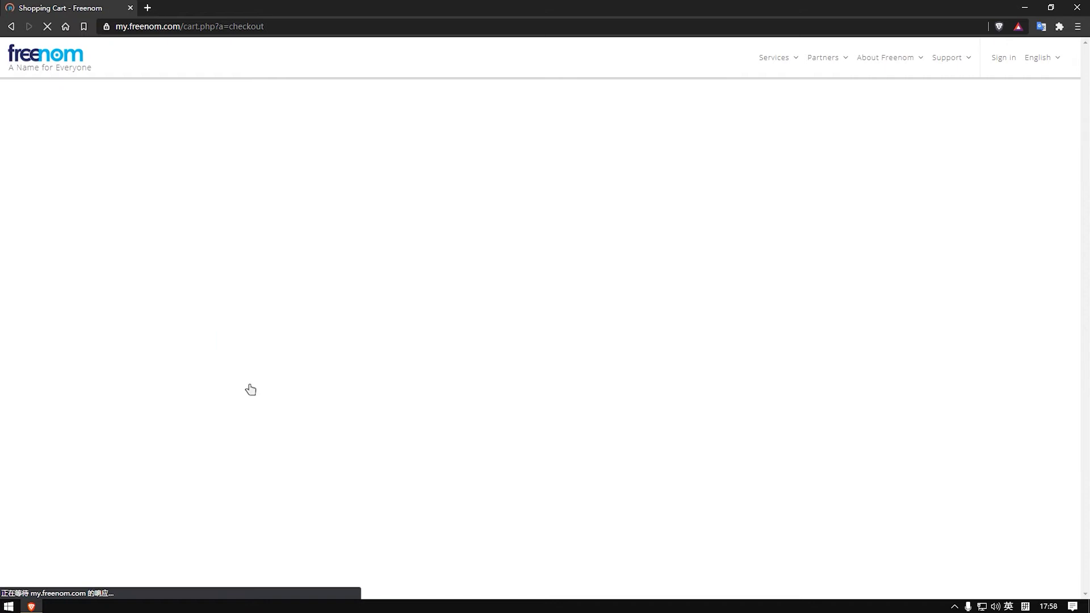
drag(452, 161, 627, 168)
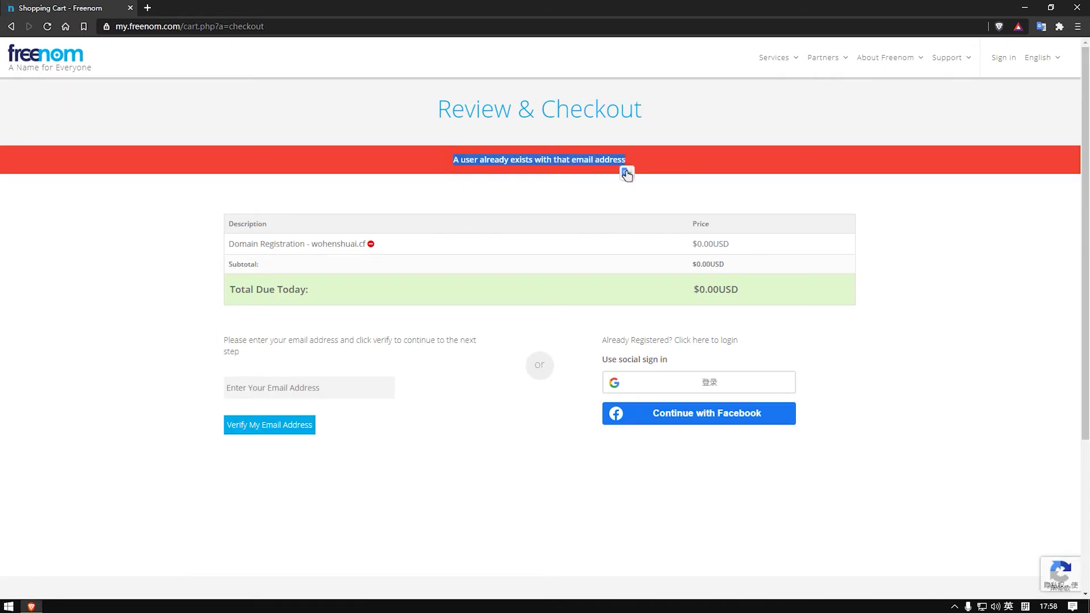
drag(451, 238, 593, 239)
click(594, 236)
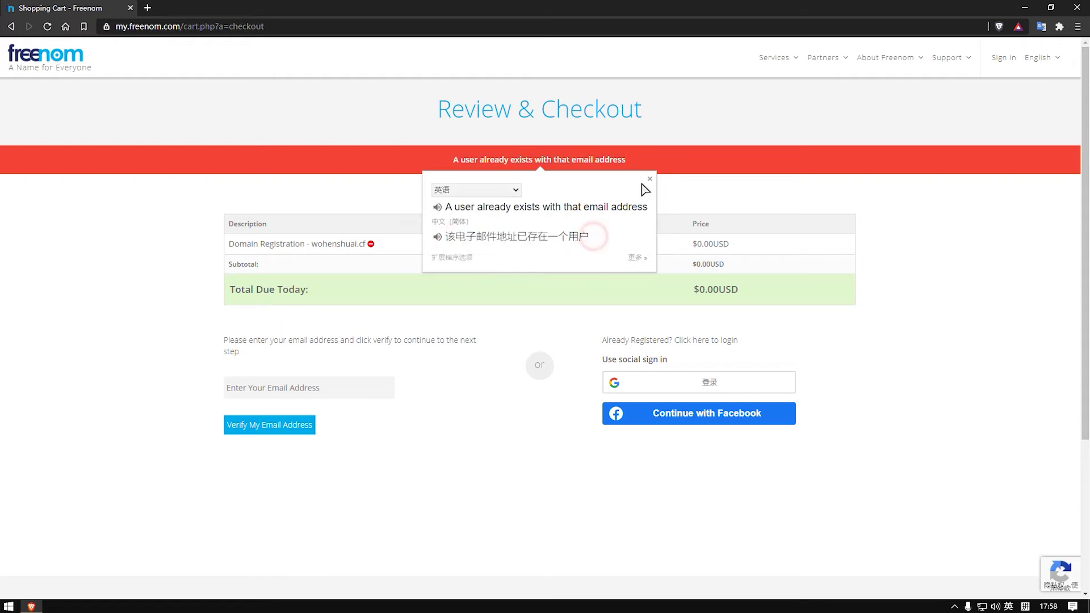
click(650, 179)
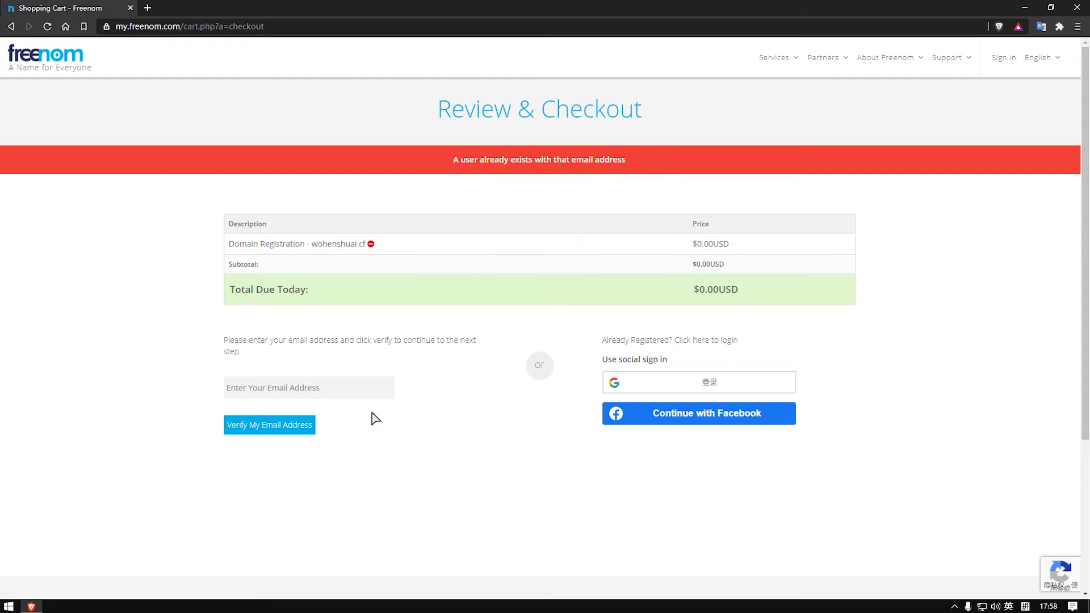
Step: Enter a different e-mail address in the verification field
click(298, 388)
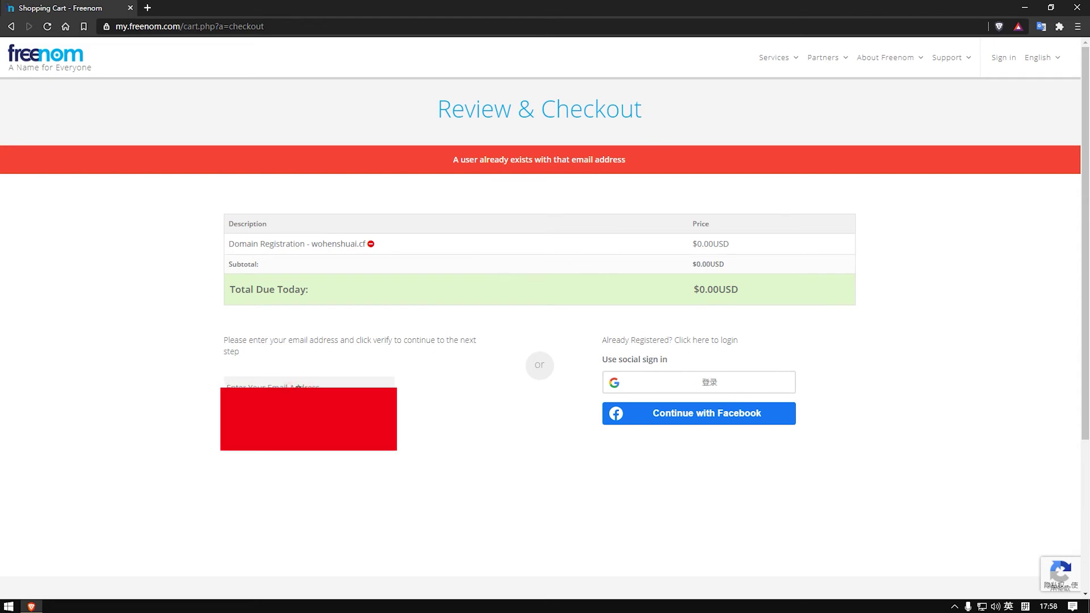
text(w)
drag(310, 388, 227, 387)
click(323, 389)
Step: Request the verification link, read the translated confirmation, reset the e-mail form, and open a new tab
click(284, 434)
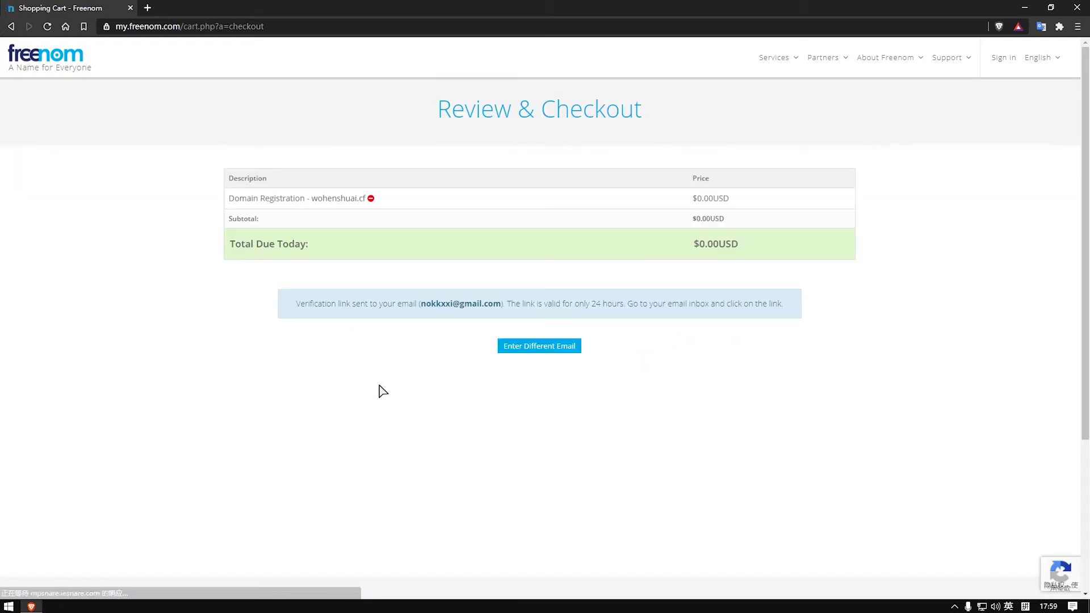
drag(296, 305, 782, 303)
click(782, 287)
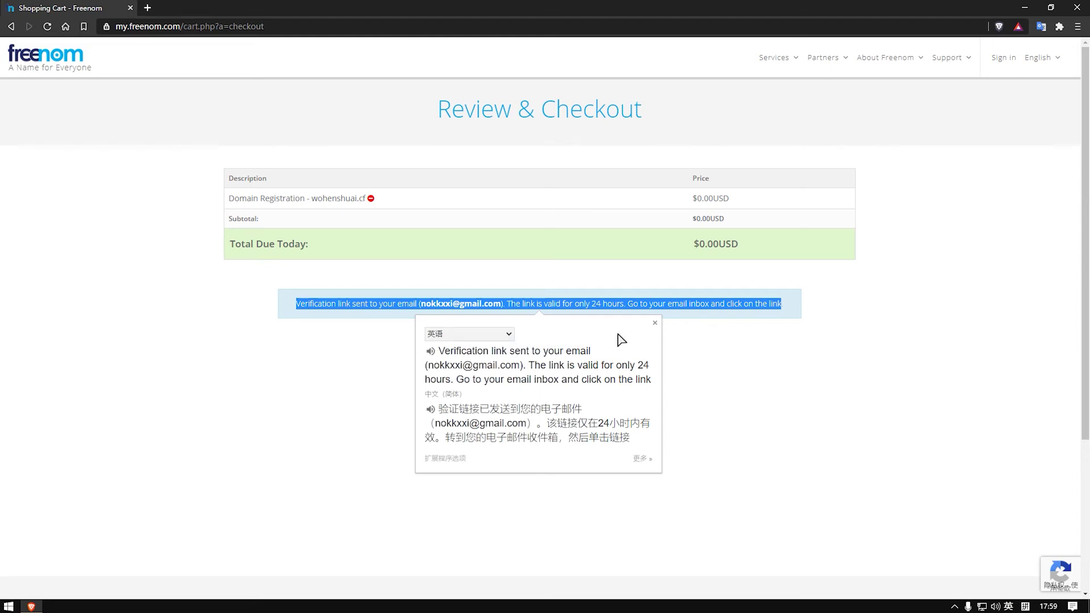
click(658, 322)
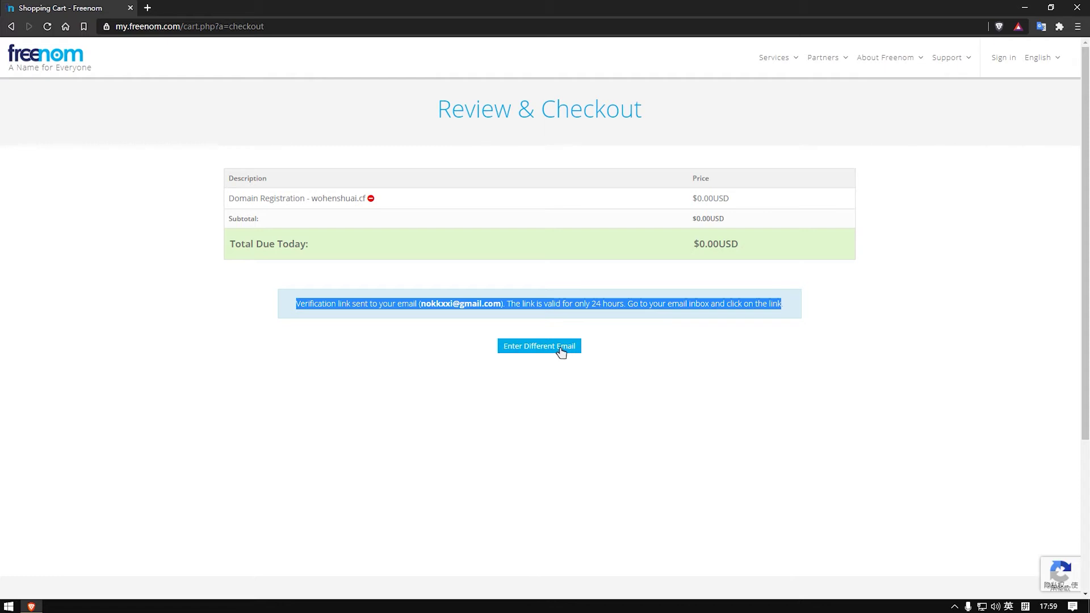
click(538, 351)
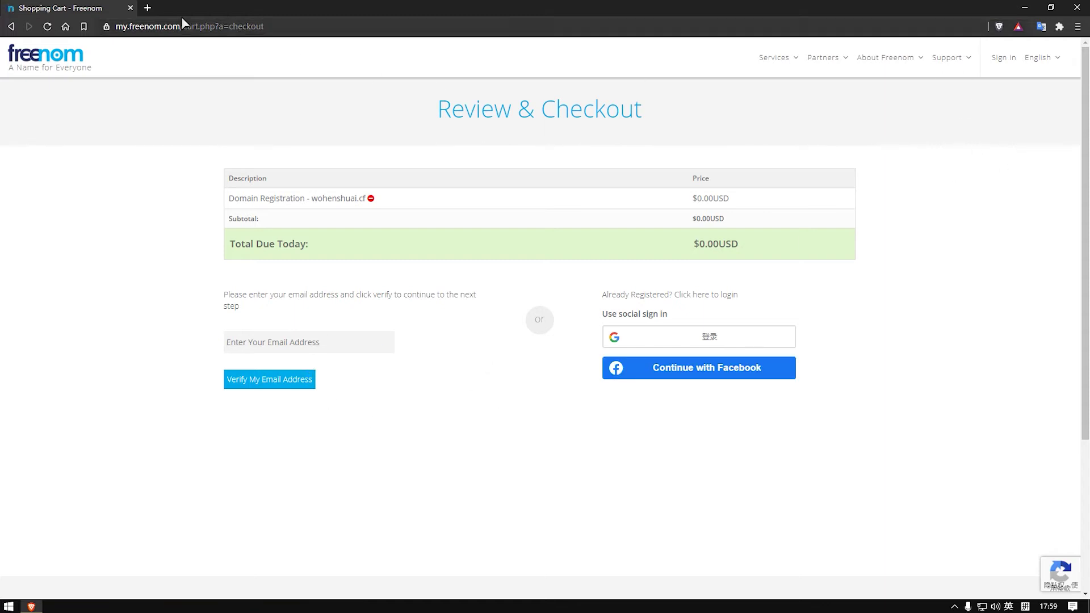
click(147, 8)
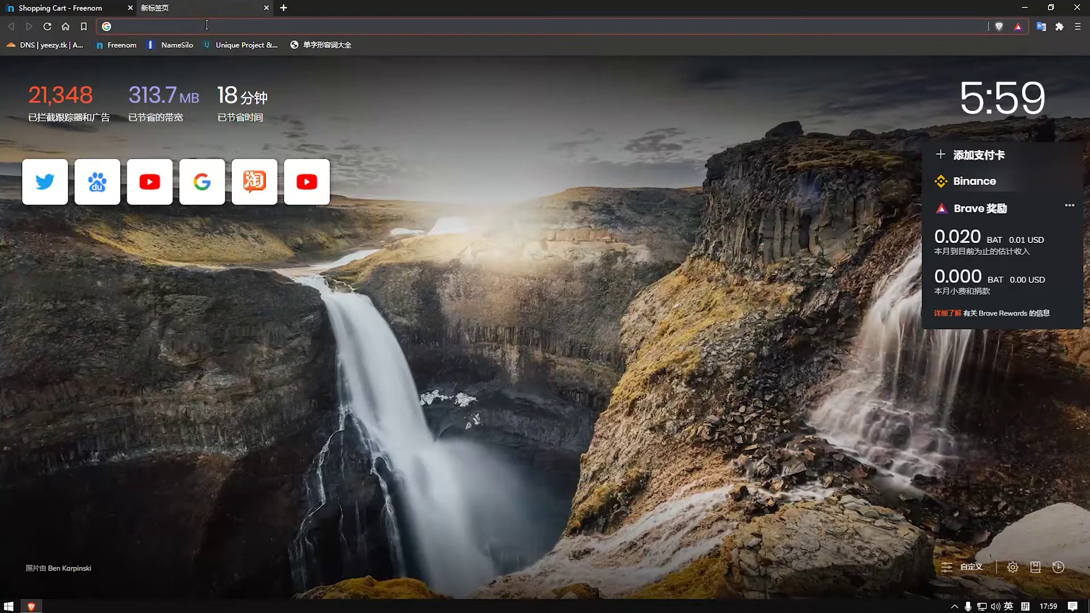
Step: Search 'kdjf', then add and sign in to another Google account with its password
text(kdjf)
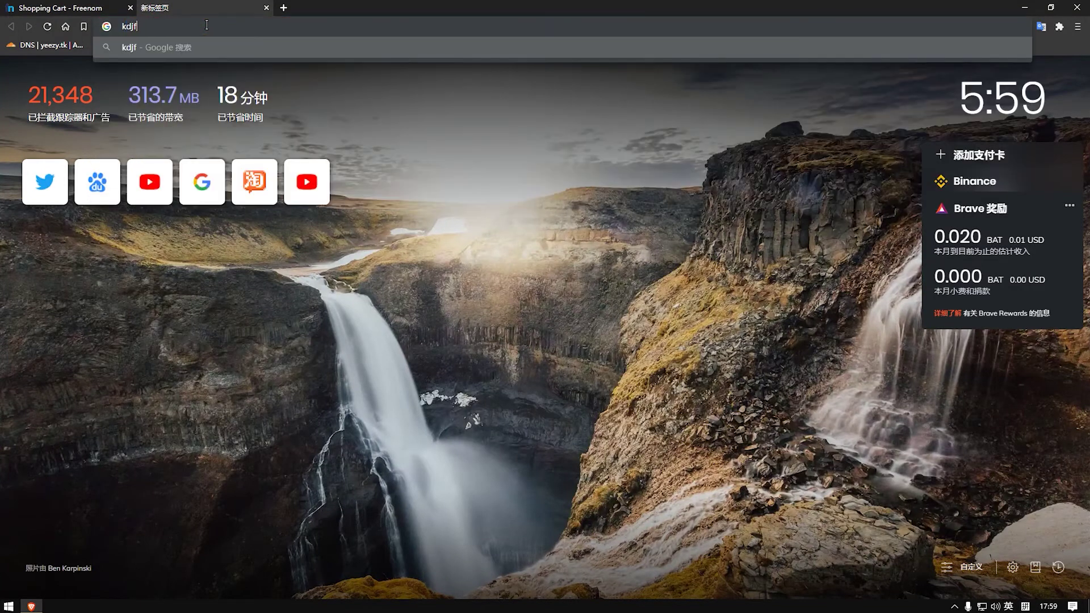
key(Return)
click(1052, 64)
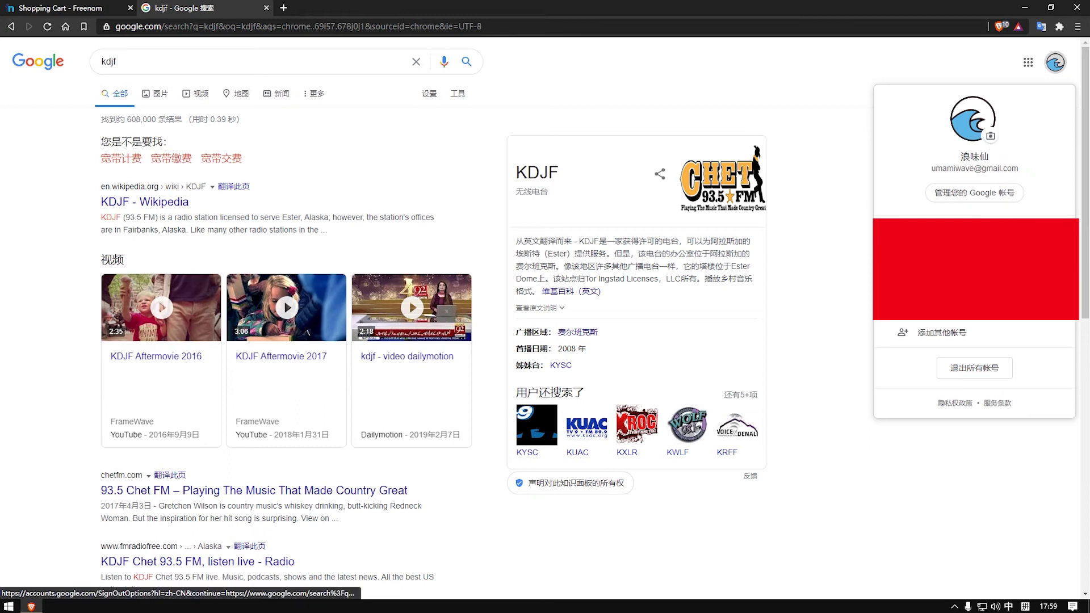
click(945, 338)
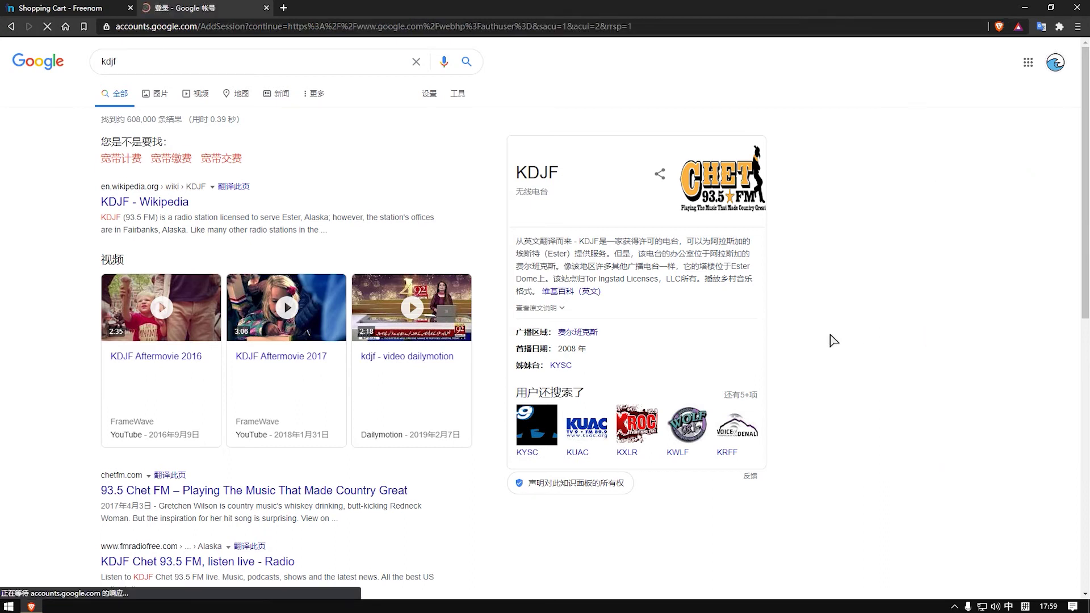
click(638, 334)
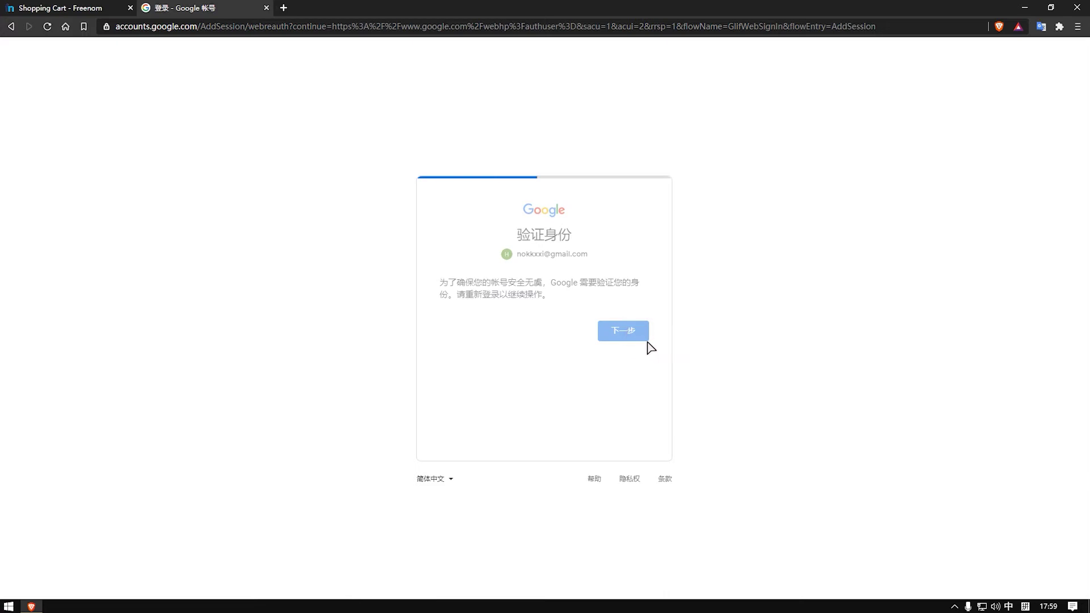
click(489, 305)
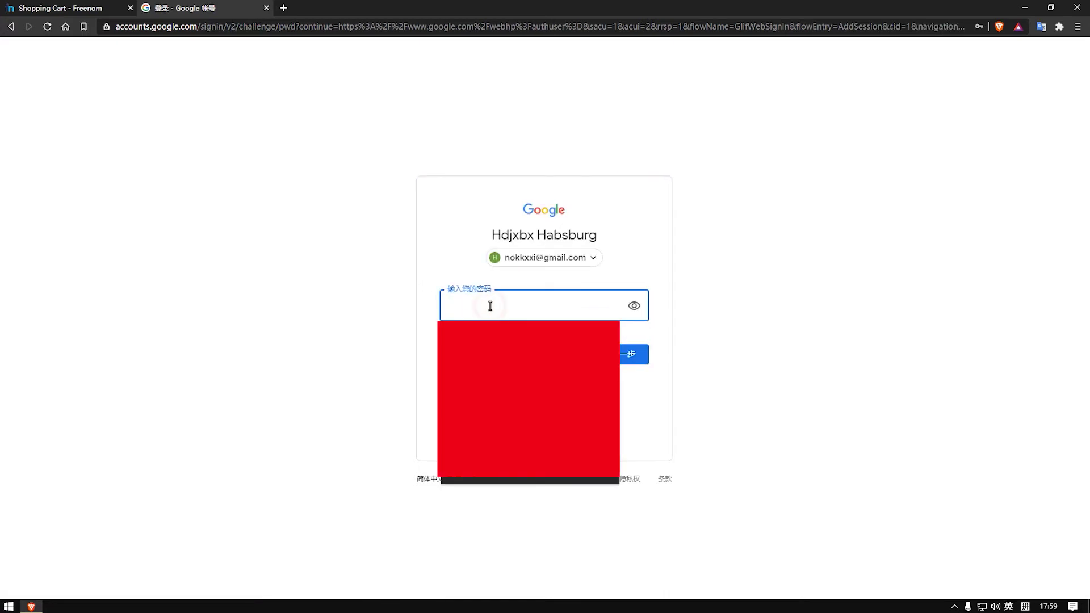
text(•)
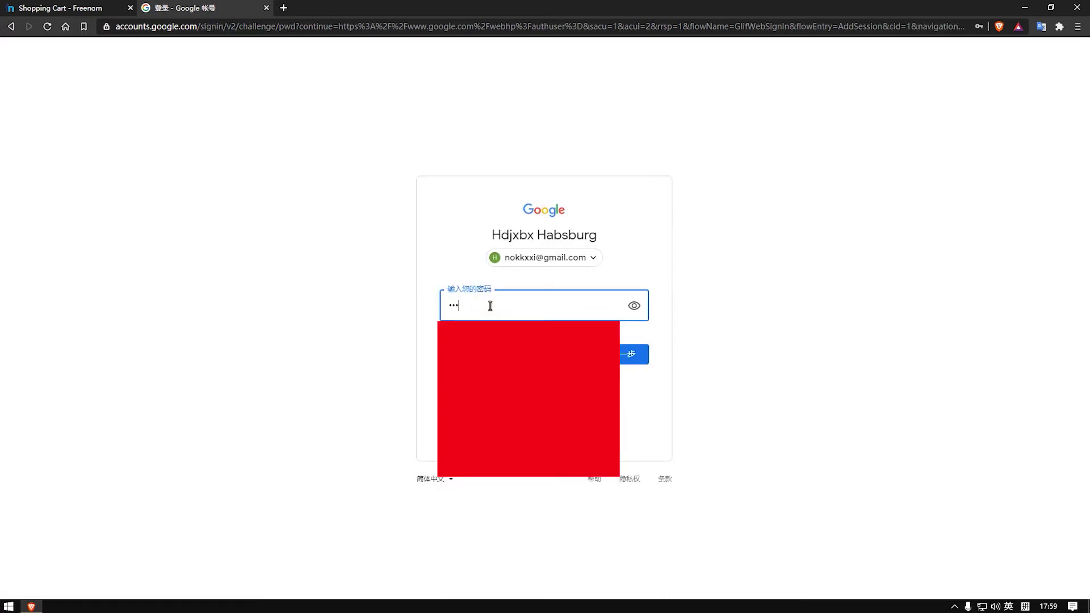
text(•)
key(Return)
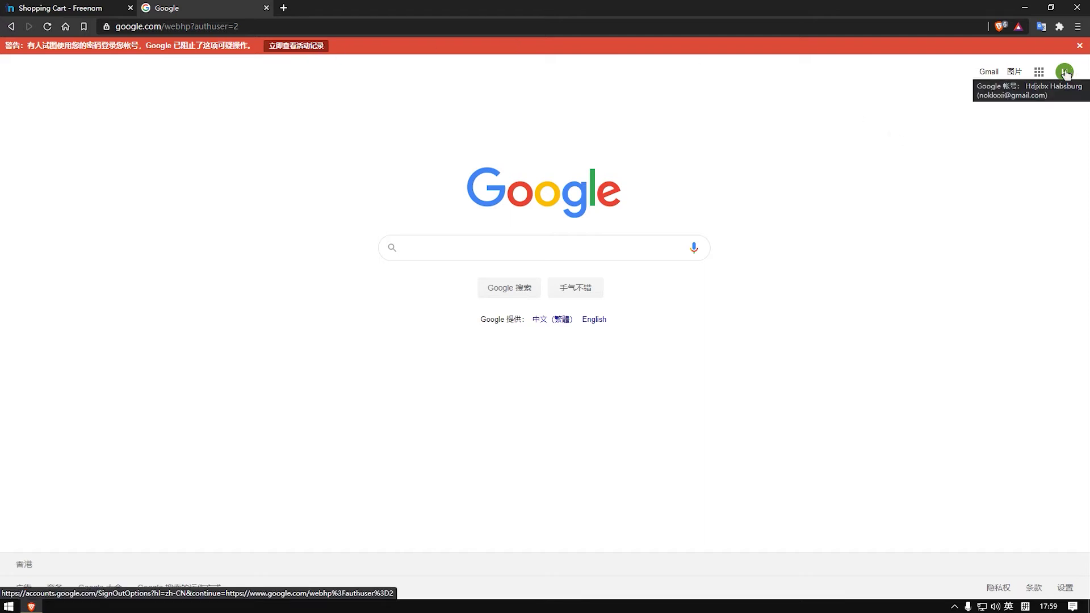
Step: Open the Freenom Email Verification mail in Gmail and load its link in a new tab
click(988, 72)
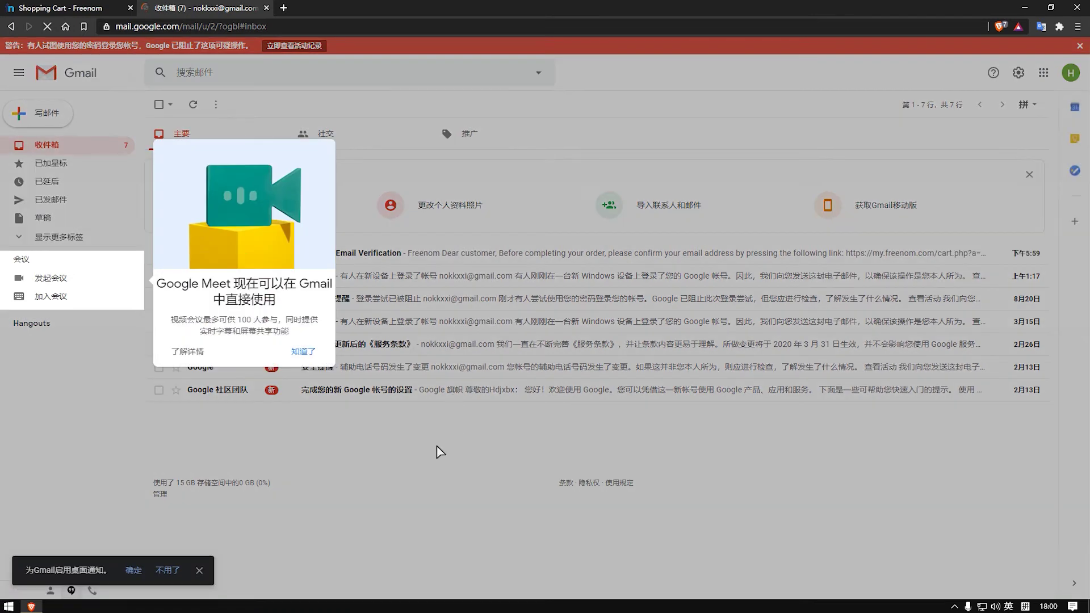
click(306, 352)
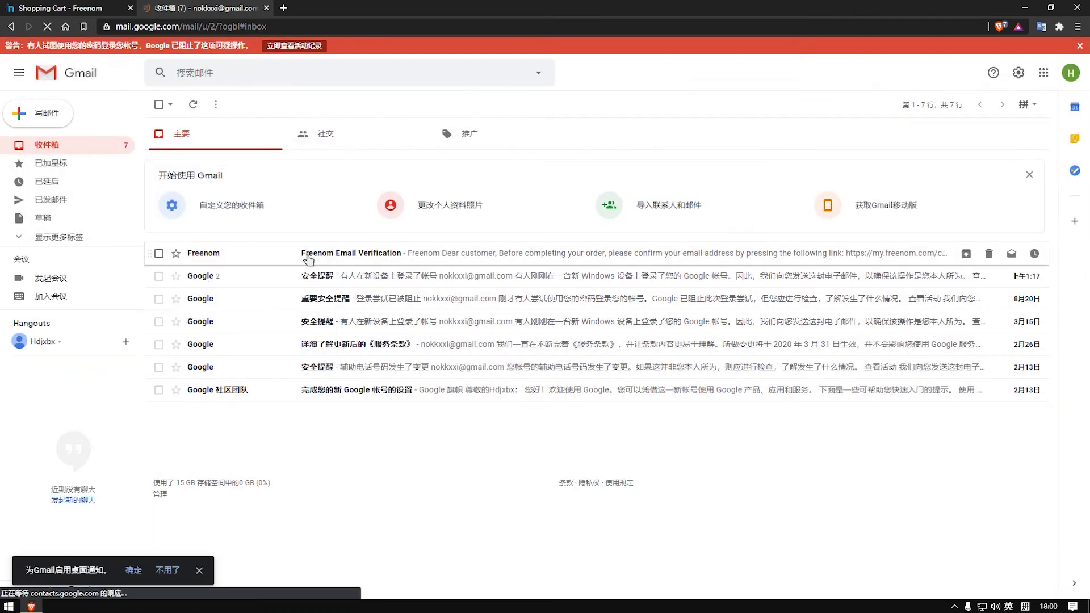
click(307, 255)
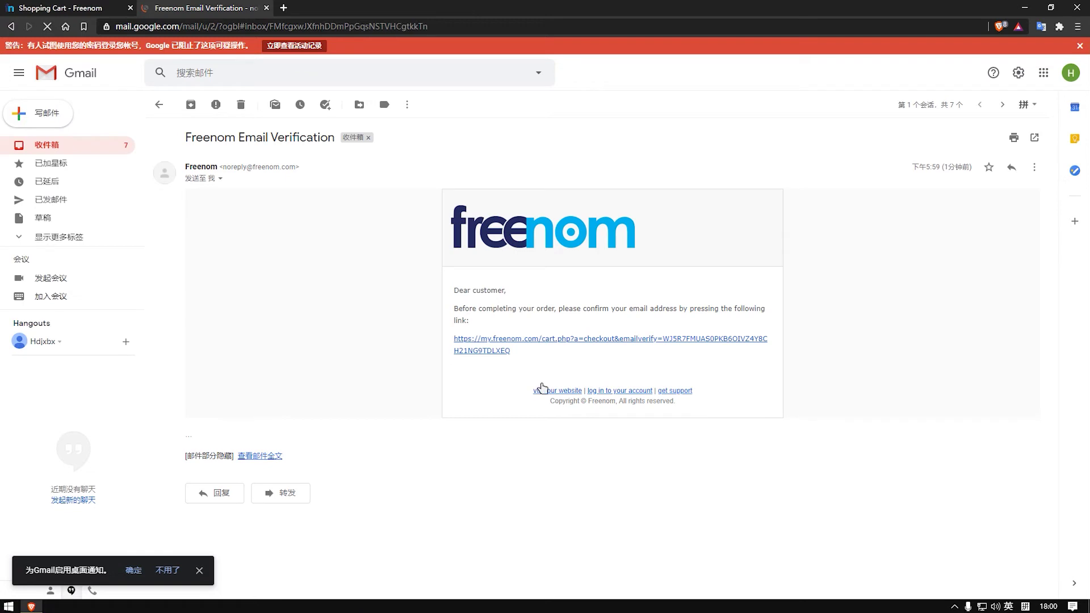
right_click(518, 341)
click(537, 348)
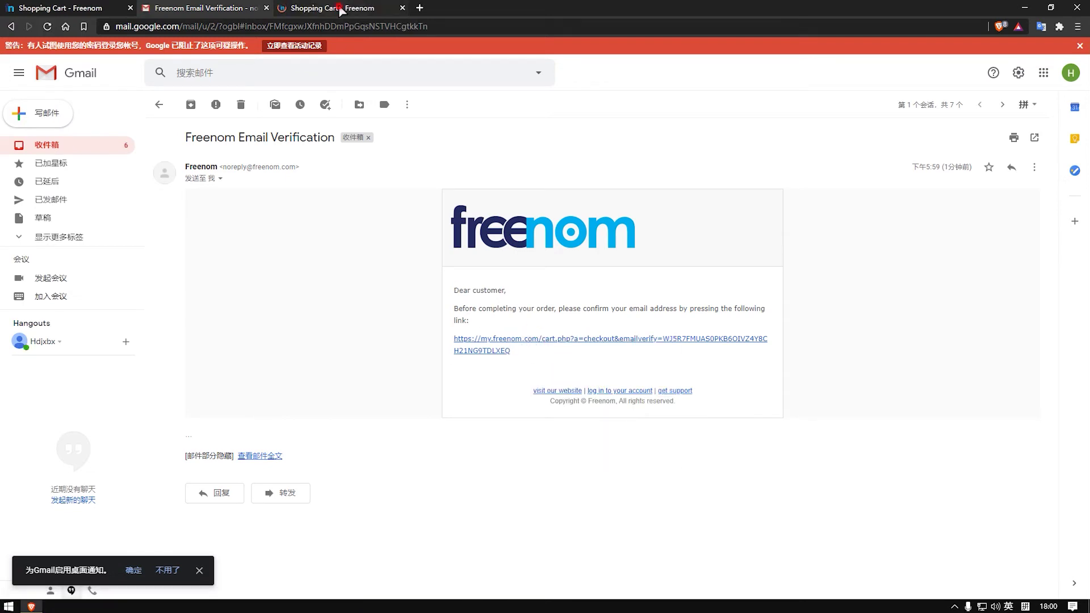
key(ctrl+Tab)
Step: Step through the empty Your Details fields from First Name to City, then open a blank tab
scroll(574, 261, down, 5)
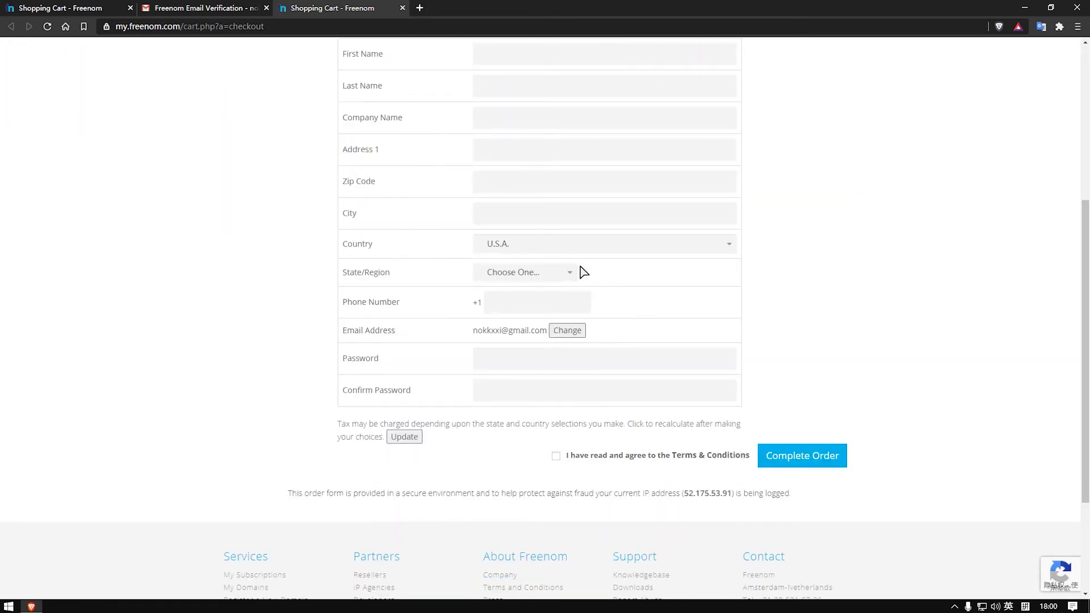
scroll(599, 271, up, 3)
click(533, 224)
click(652, 255)
click(622, 294)
click(621, 324)
click(626, 359)
click(620, 389)
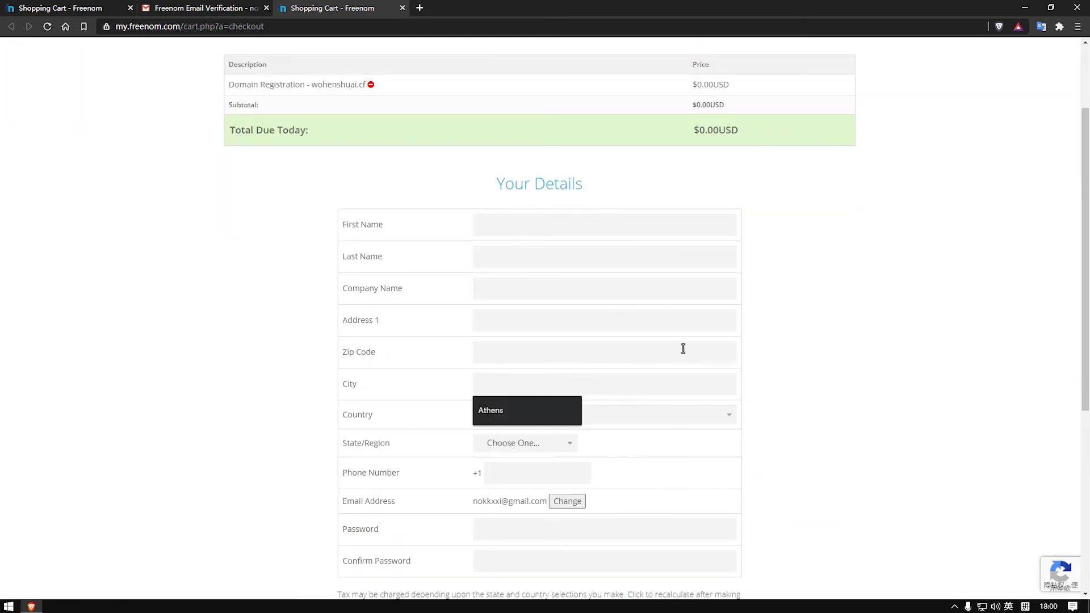
scroll(755, 309, down, 3)
click(782, 335)
scroll(782, 335, up, 3)
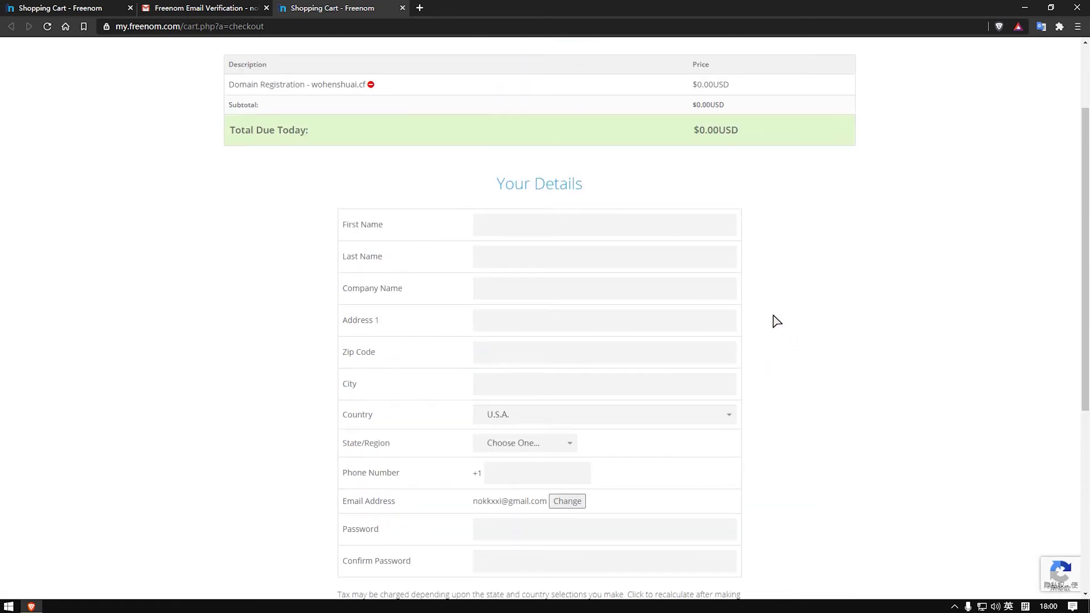
click(420, 8)
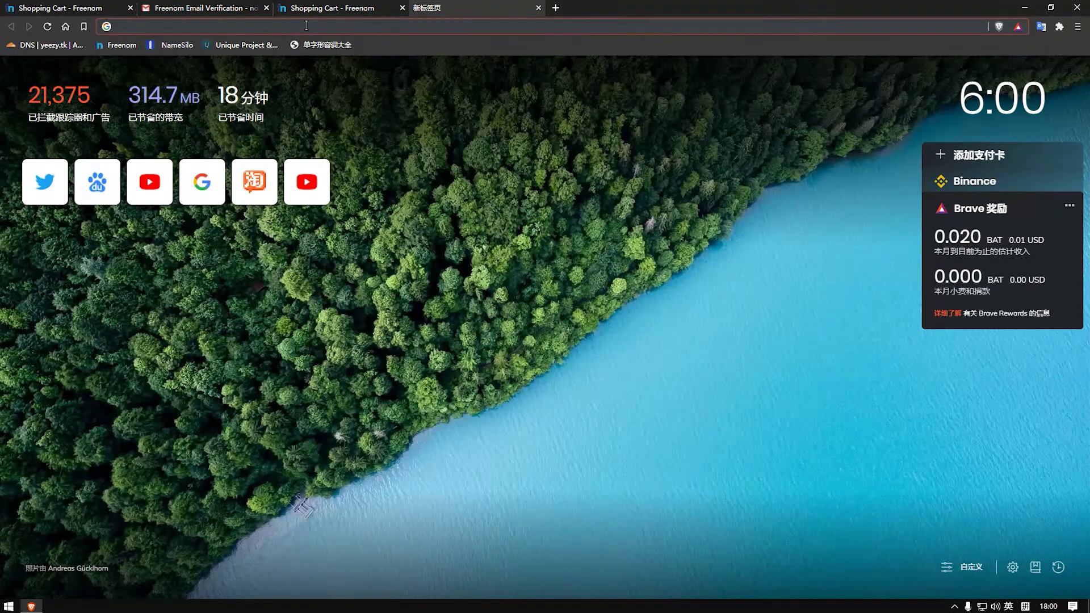
Step: Search 'fake name' and generate a random male identity on Fake Name Generator
text(fa)
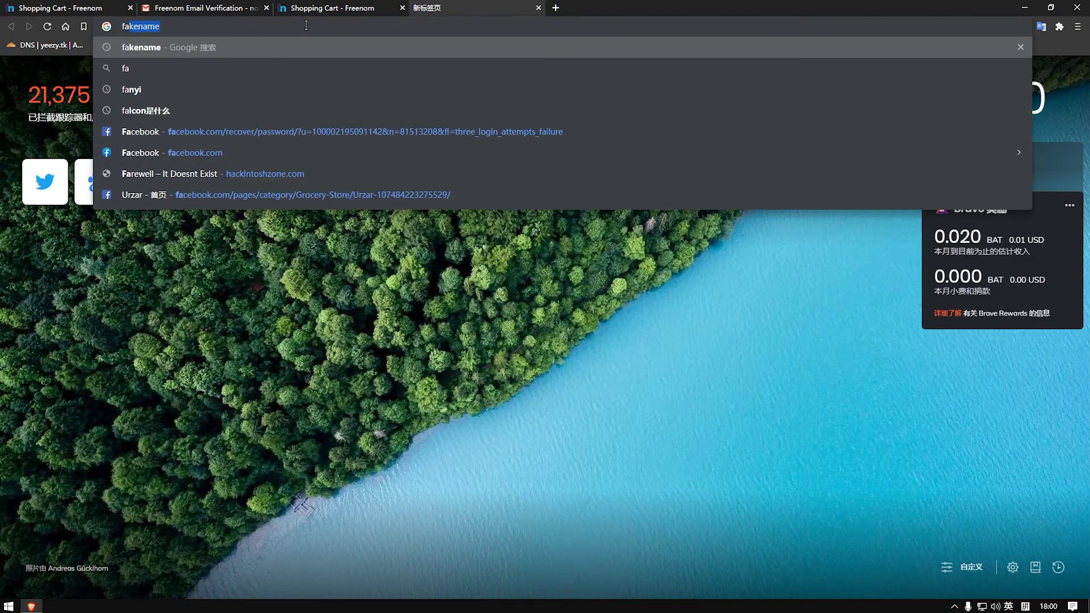
text(ke name)
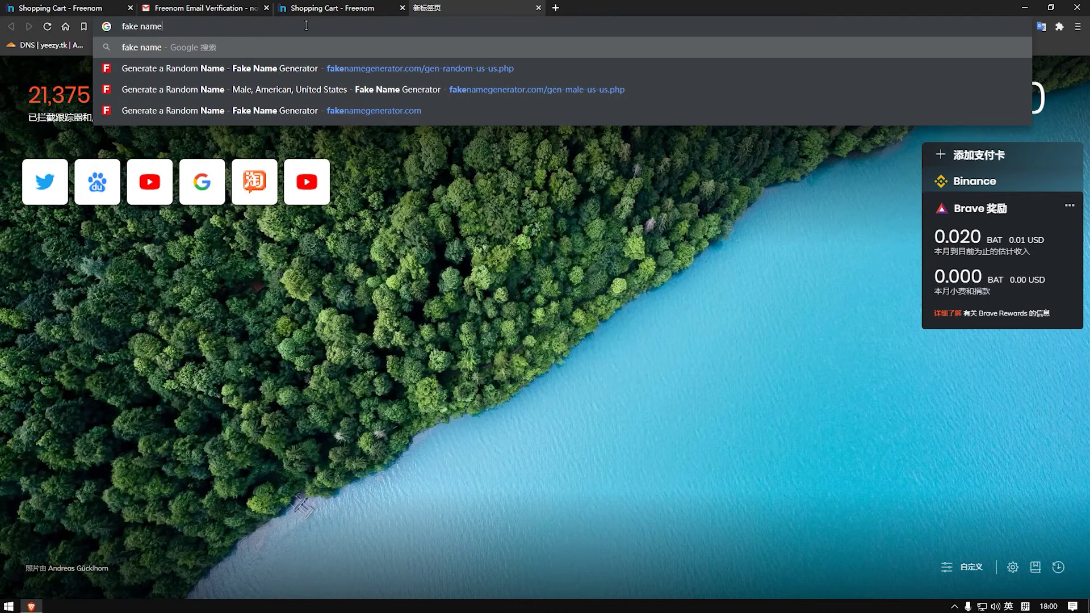
key(Return)
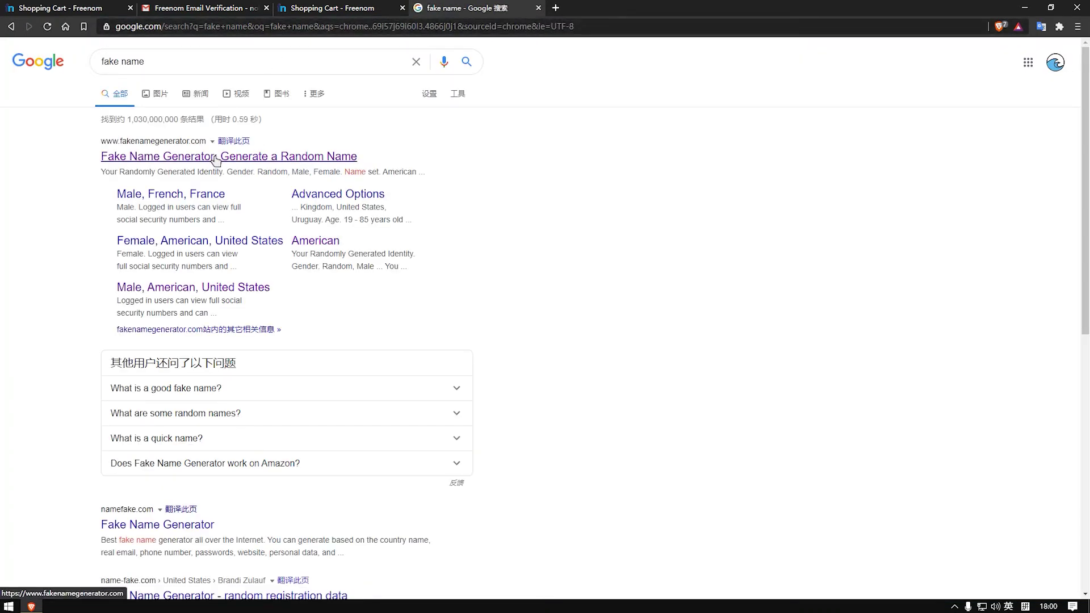
click(215, 161)
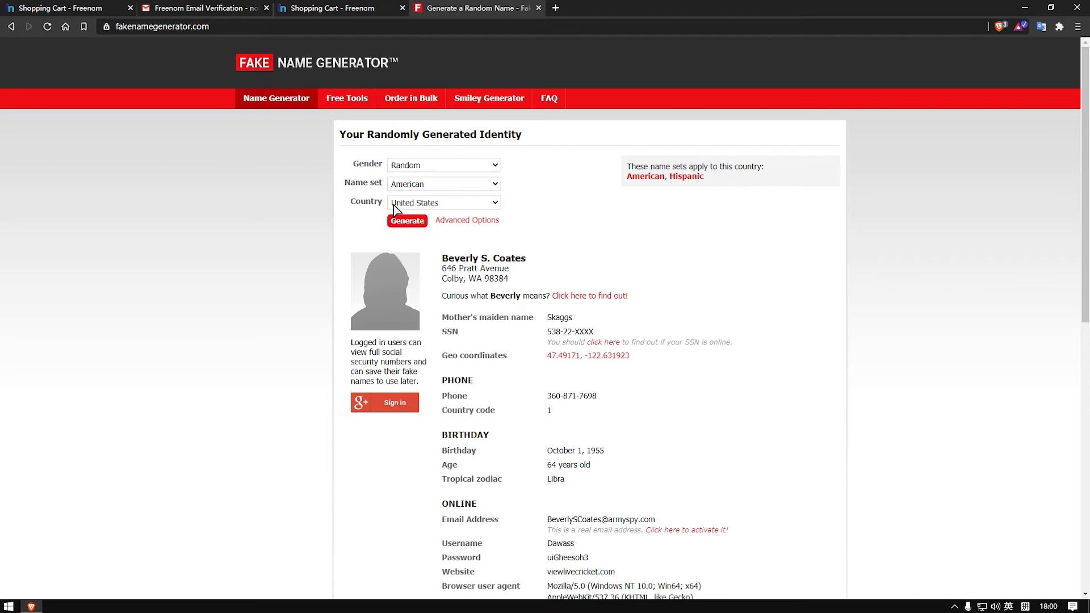
click(464, 166)
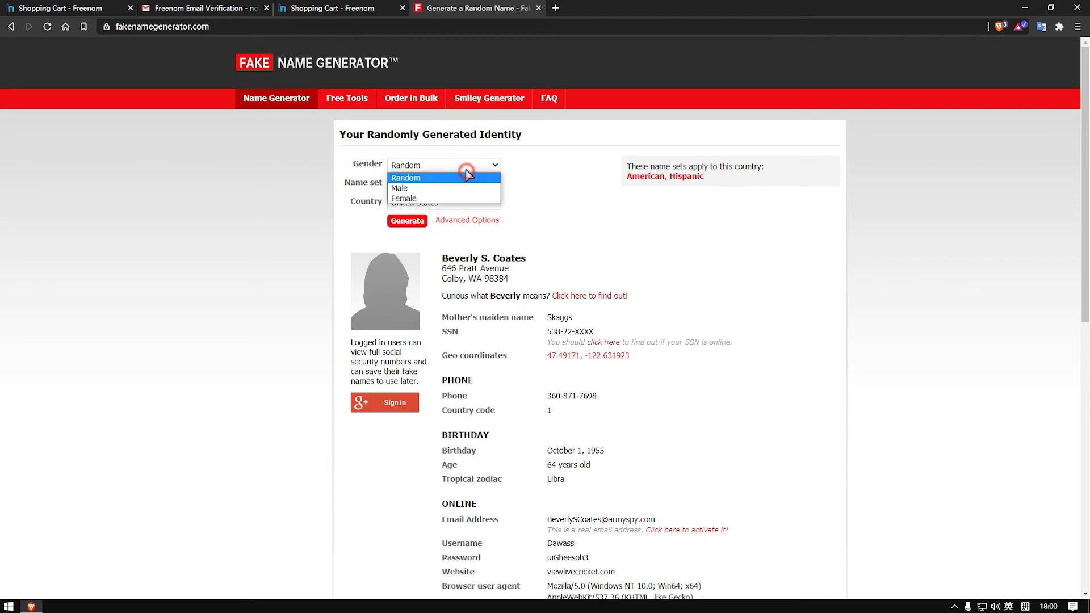
click(452, 188)
click(410, 226)
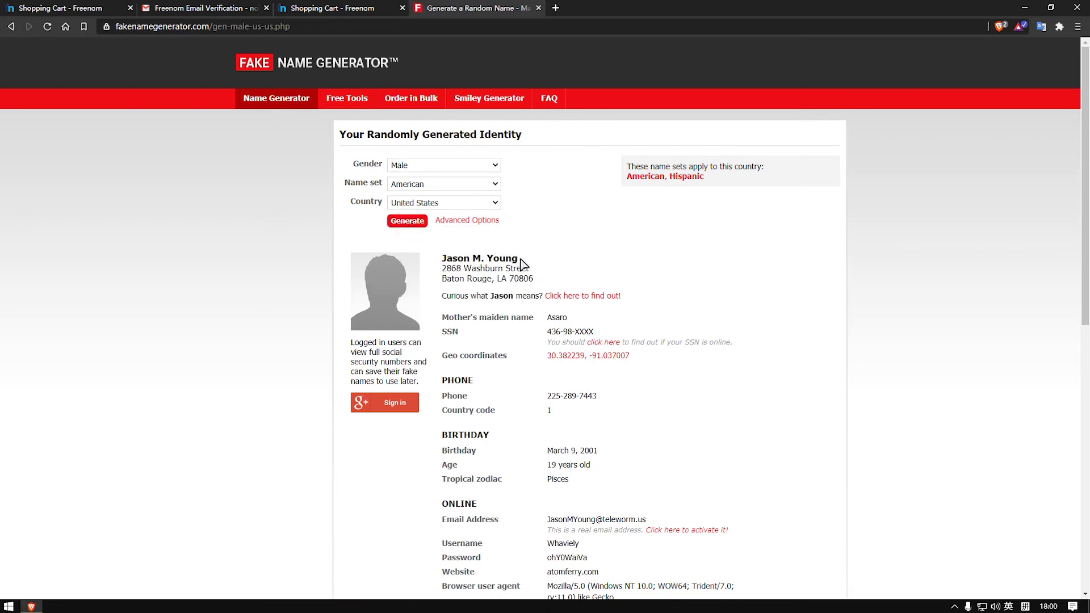
Step: Copy the generated identity's full name
drag(518, 260, 447, 258)
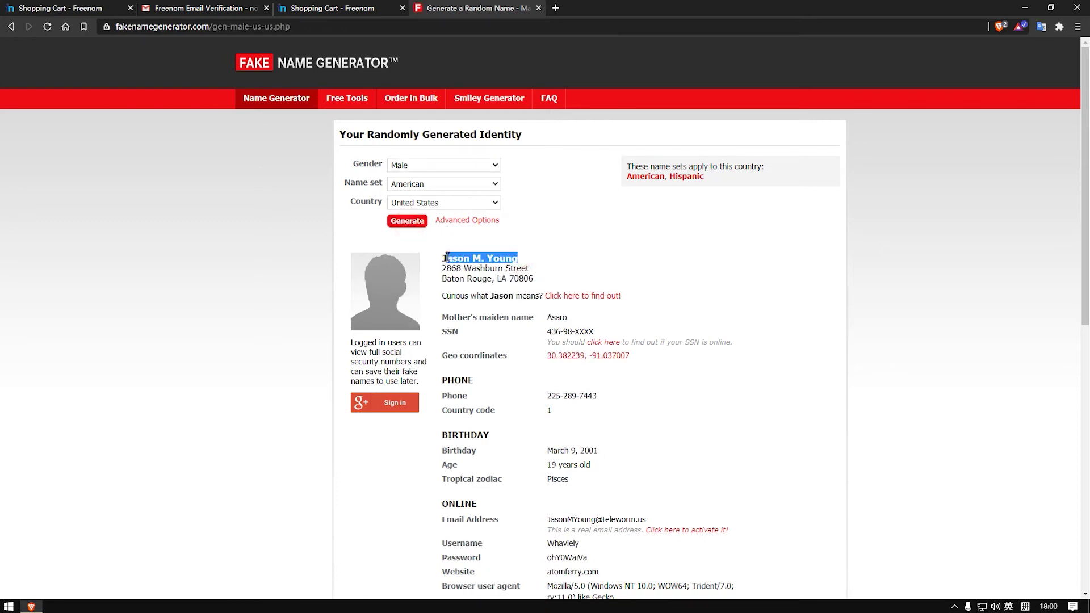
right_click(460, 254)
click(474, 266)
Step: Paste the copied name into First Name and trim away the first word
click(313, 9)
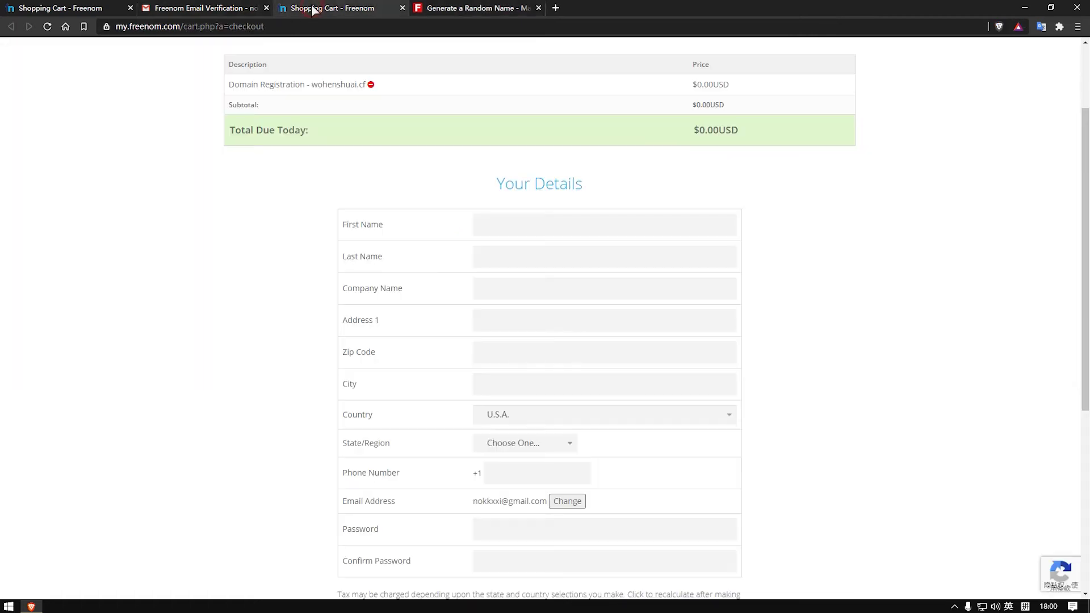
click(524, 226)
right_click(526, 228)
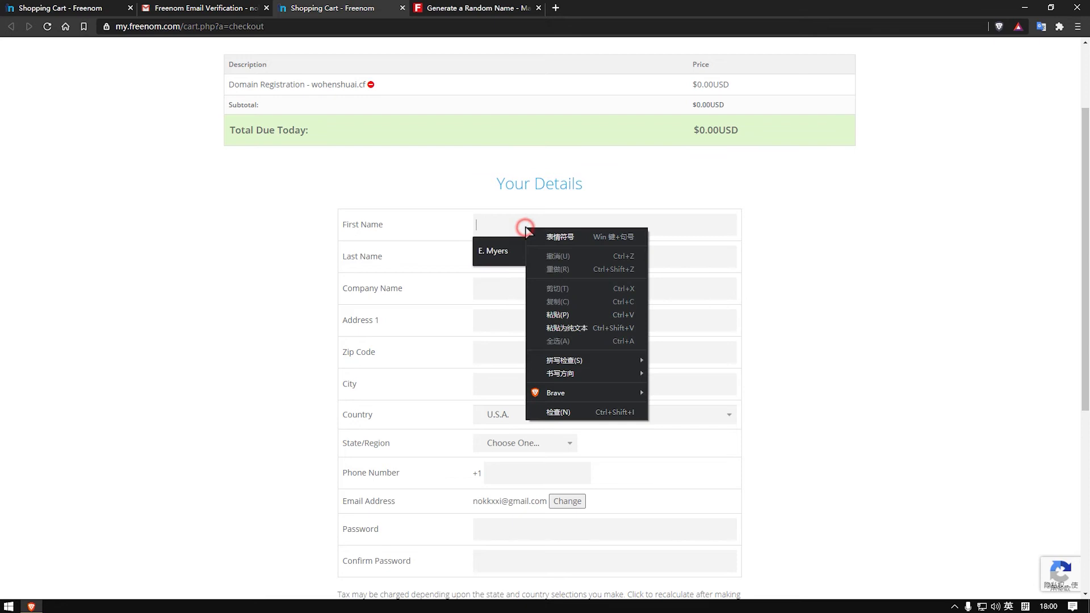
click(568, 327)
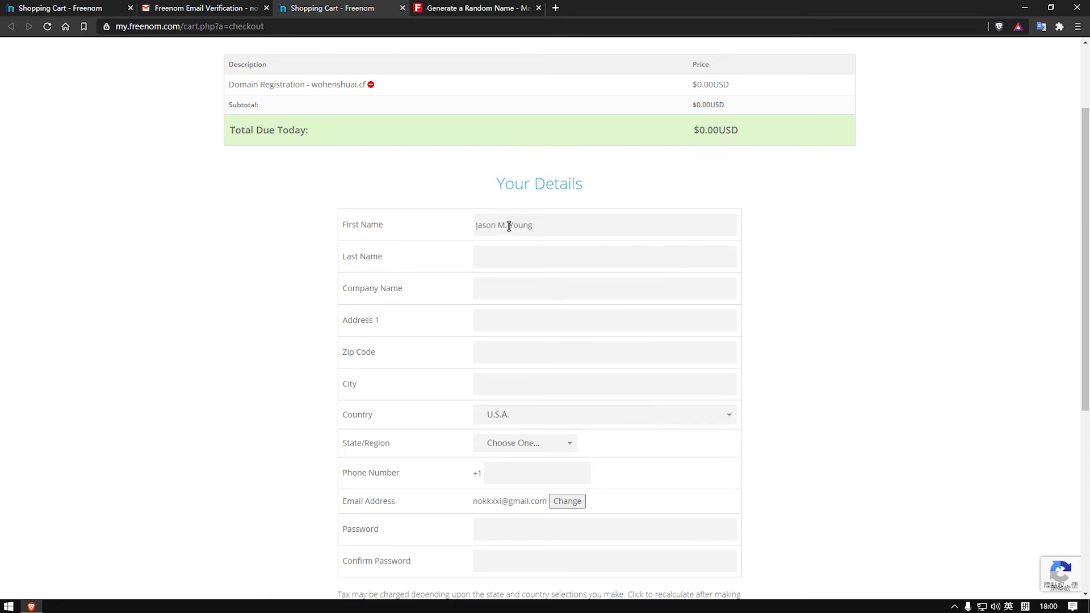
drag(495, 226, 460, 230)
key(BackSpace)
Step: Paste the name into Last Name, trimming extra words, and the full name into Company Name
click(510, 257)
right_click(520, 255)
click(576, 354)
drag(539, 261, 499, 262)
key(BackSpace)
click(506, 288)
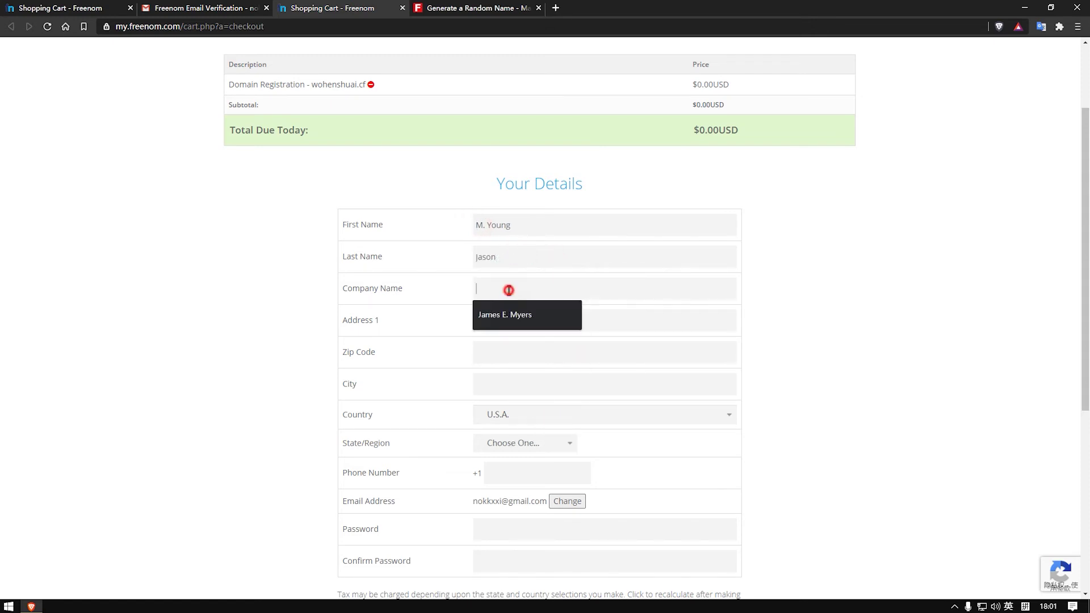
right_click(508, 291)
click(562, 391)
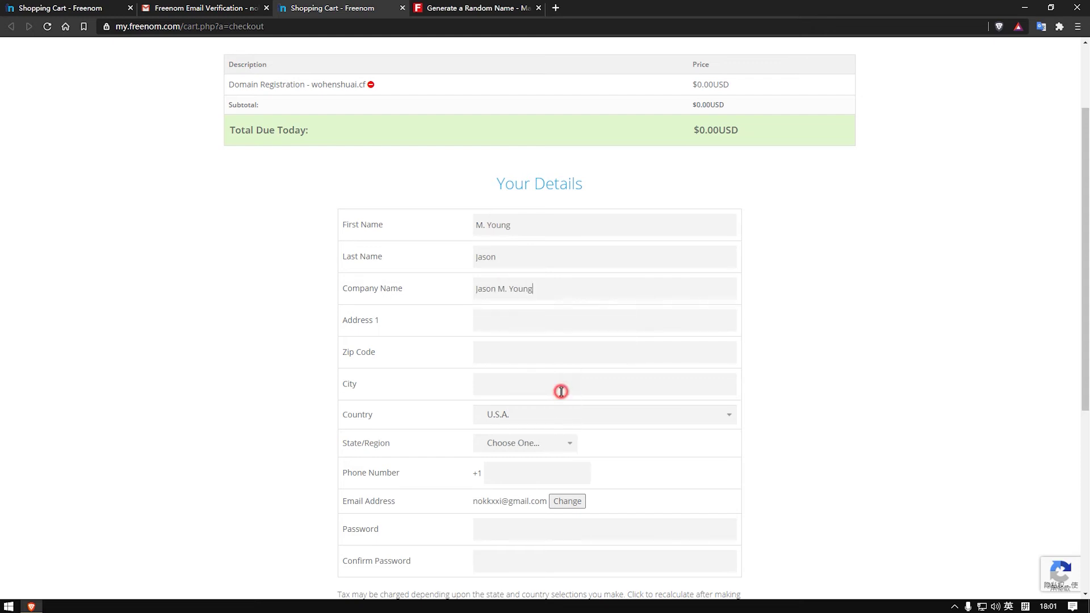
Step: Copy the generated street address and city from Fake Name Generator
click(506, 317)
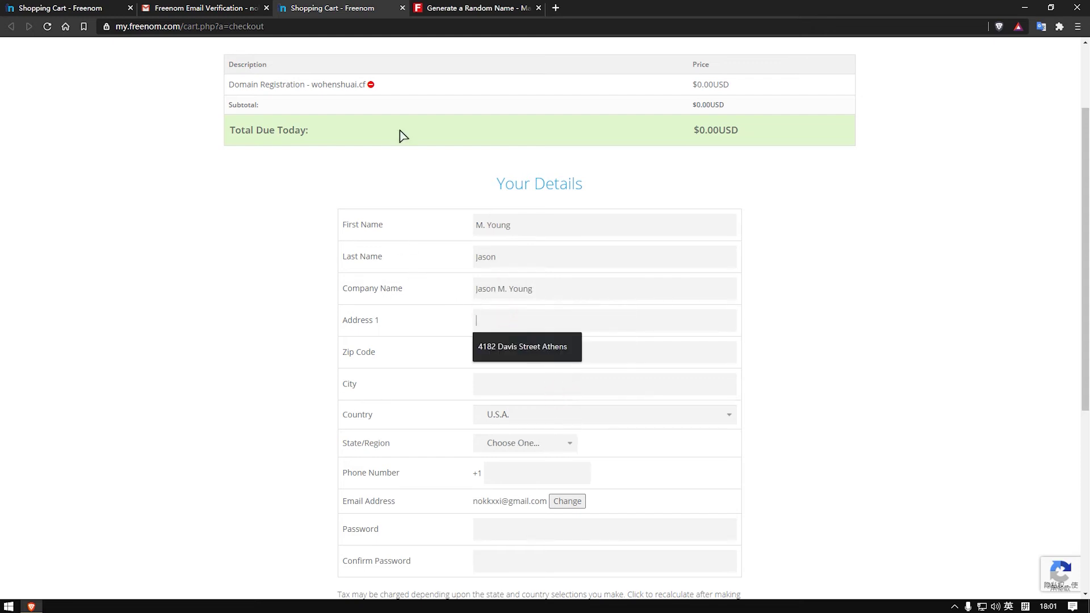
click(459, 9)
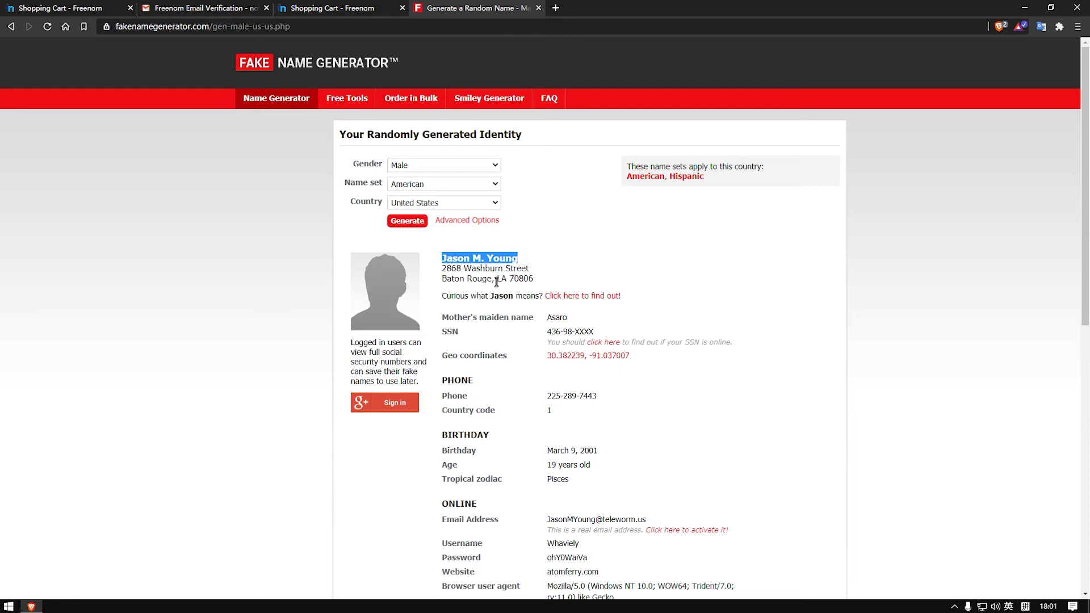
drag(493, 280, 458, 272)
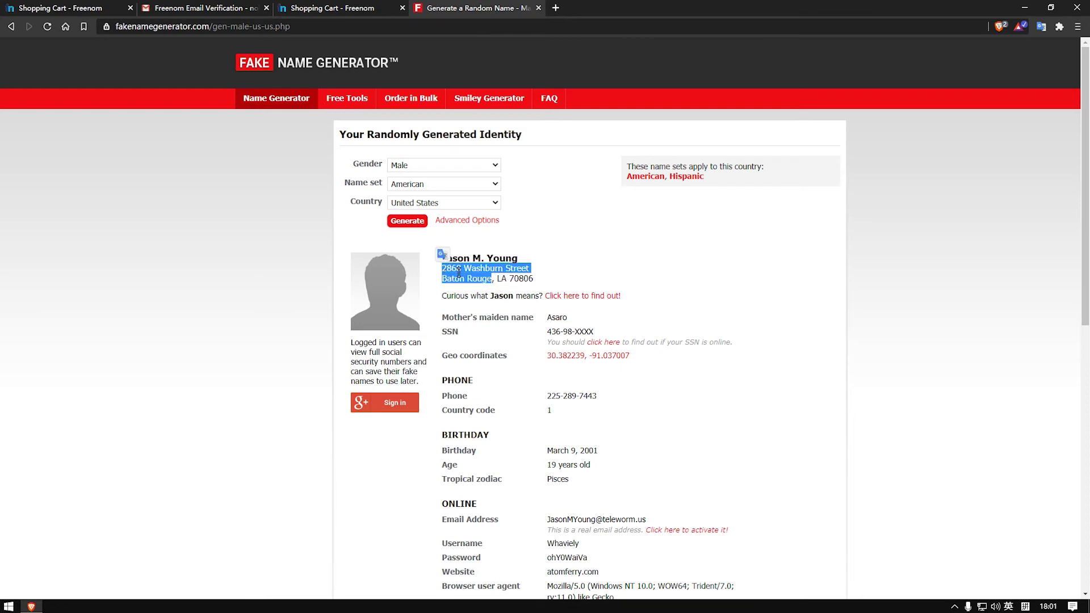
click(536, 280)
drag(535, 279, 498, 276)
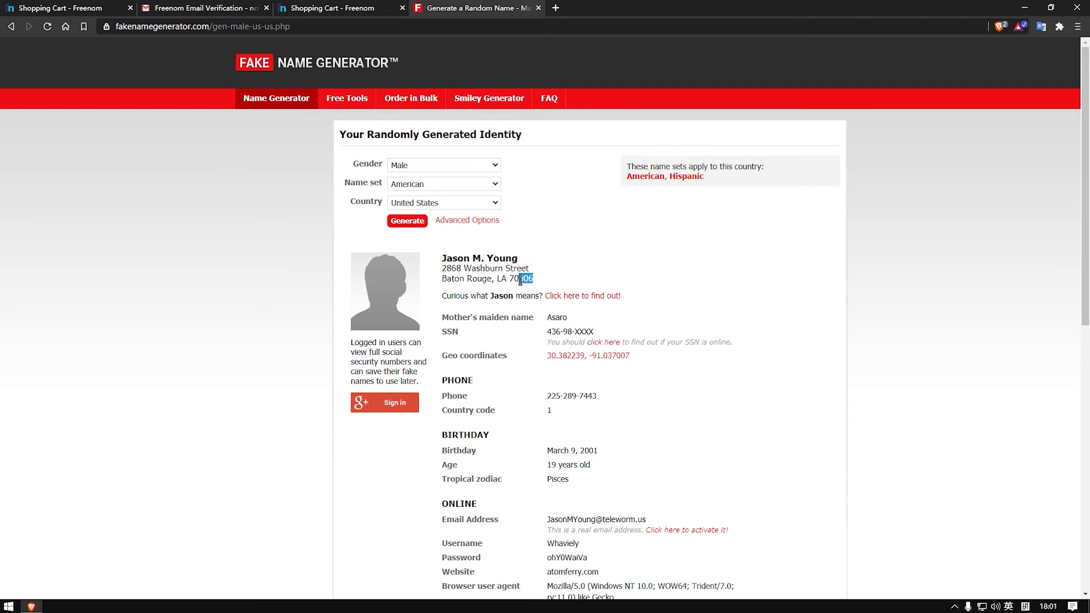
click(534, 282)
drag(533, 280, 444, 270)
right_click(492, 275)
click(526, 285)
Step: Recopy the street address and city and paste it into Address 1
click(523, 282)
drag(492, 279, 444, 270)
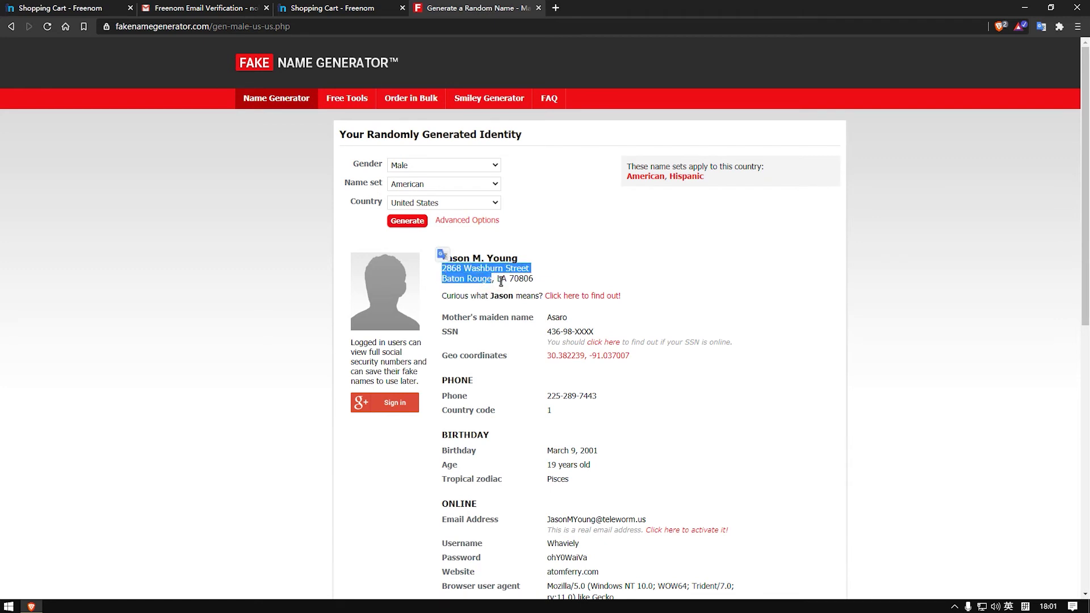
click(519, 282)
drag(498, 281, 527, 283)
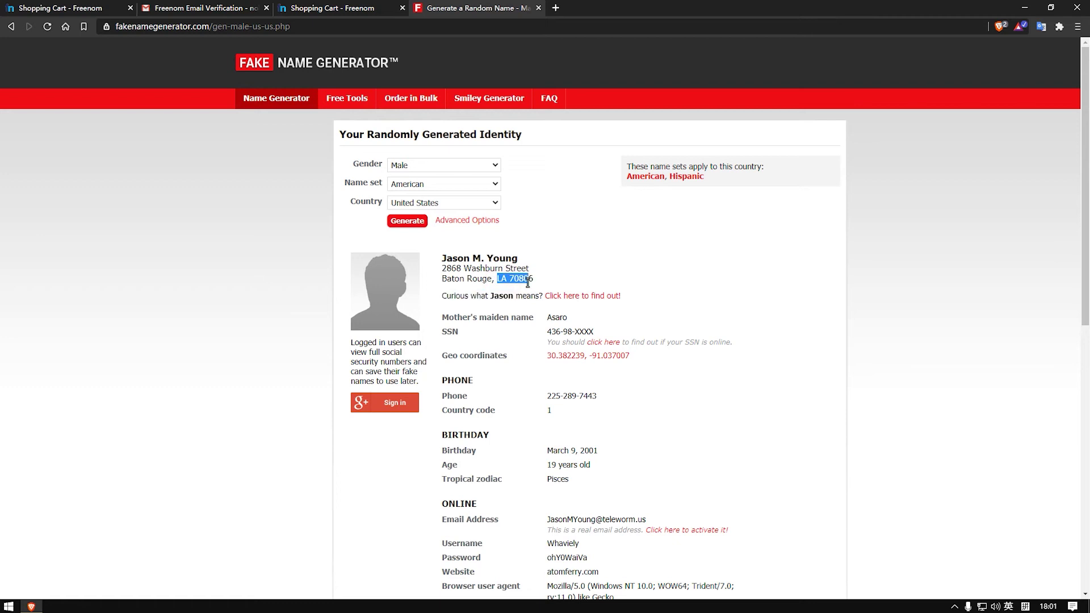
click(494, 281)
drag(491, 278, 442, 266)
right_click(449, 273)
click(470, 280)
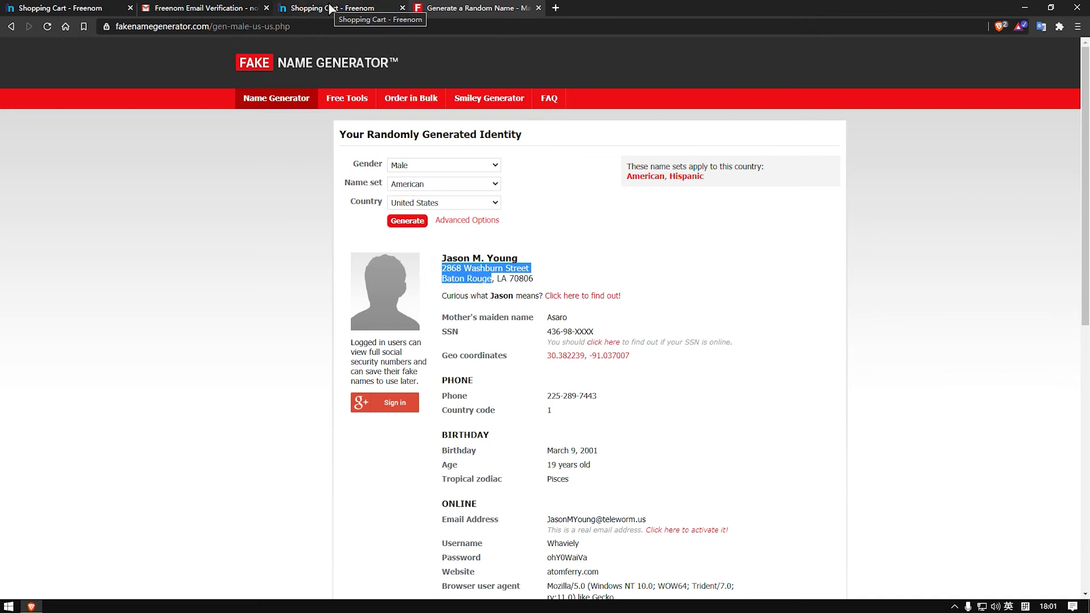
click(331, 8)
right_click(538, 325)
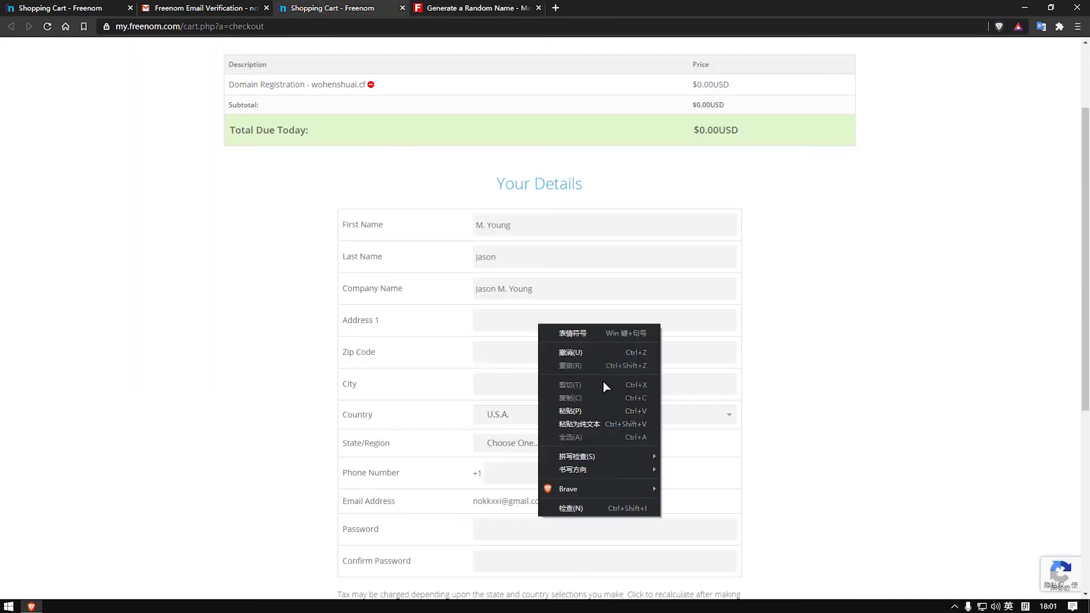
click(597, 423)
Step: Copy the generated state and zip code into the Zip Code field
click(461, 10)
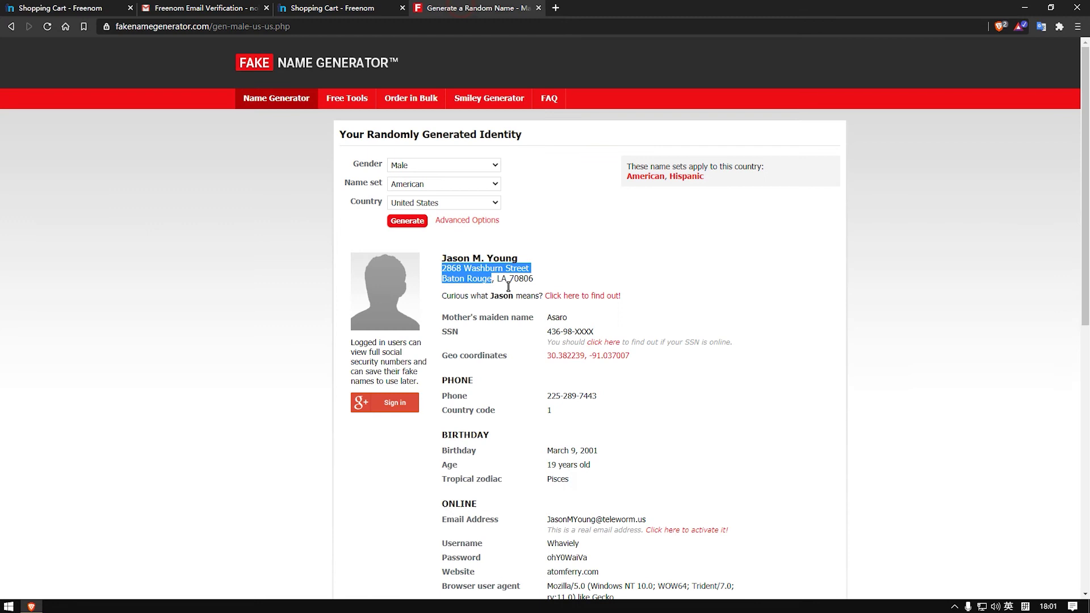
drag(534, 278, 497, 278)
right_click(505, 282)
click(523, 292)
click(329, 8)
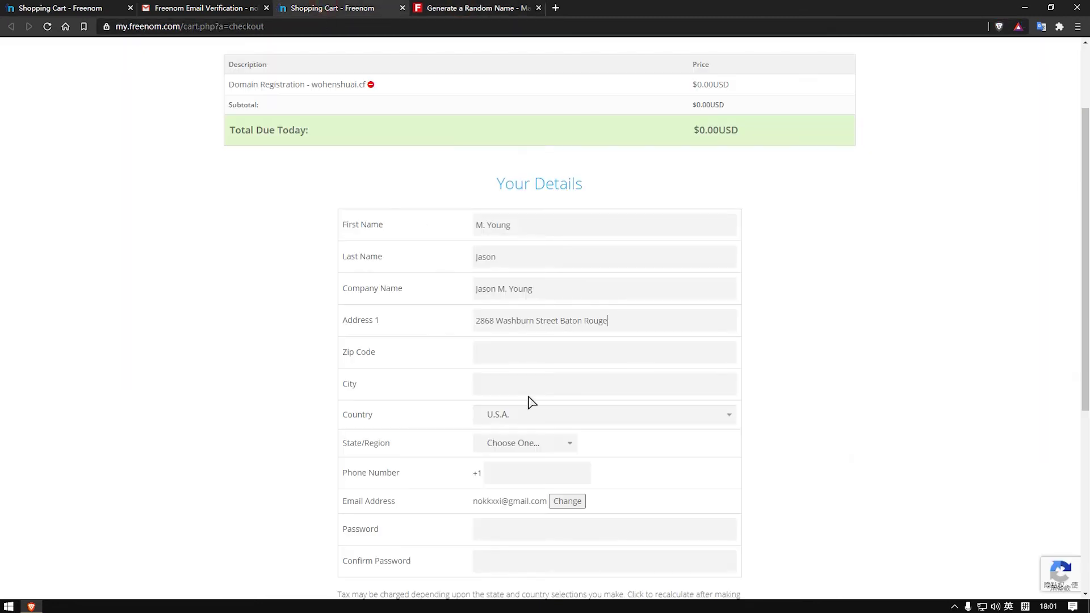
click(509, 348)
right_click(509, 348)
click(571, 450)
Step: Check the generated identity's city on Fake Name Generator, then open a blank tab
click(524, 388)
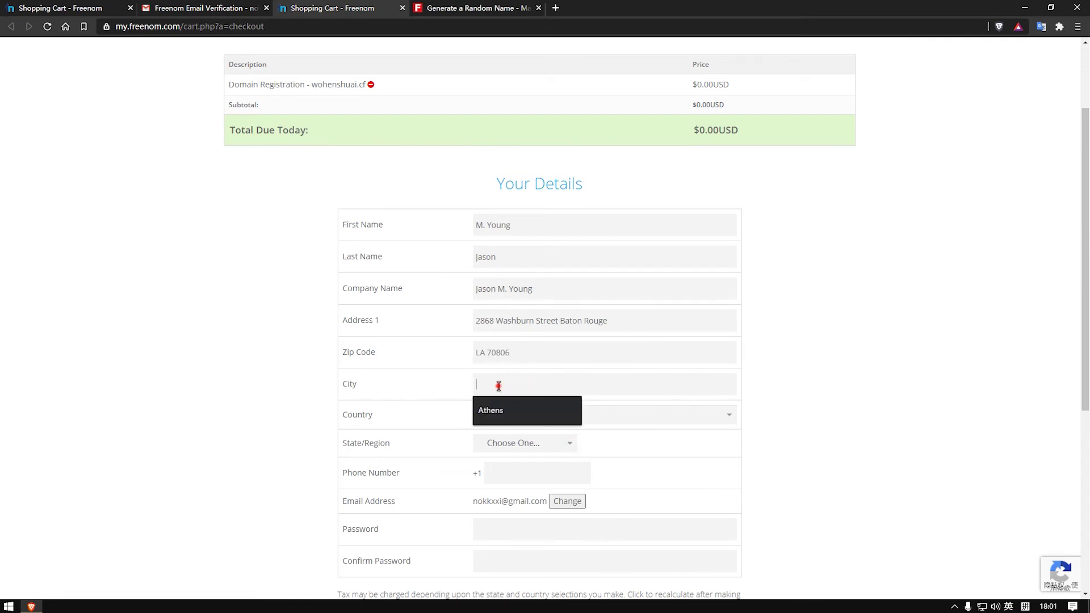
click(454, 9)
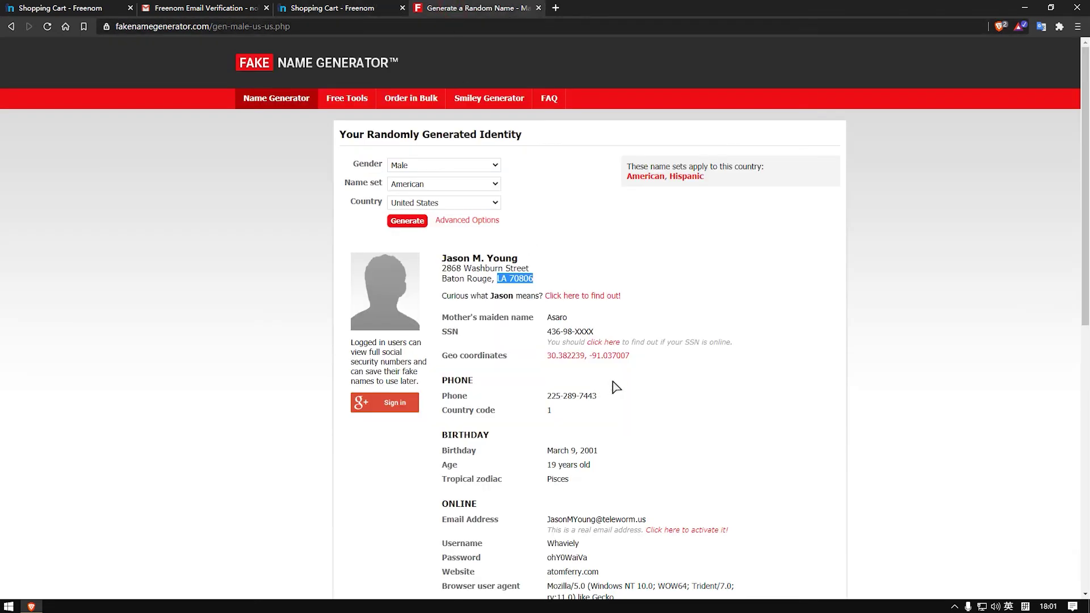
scroll(540, 318, down, 1)
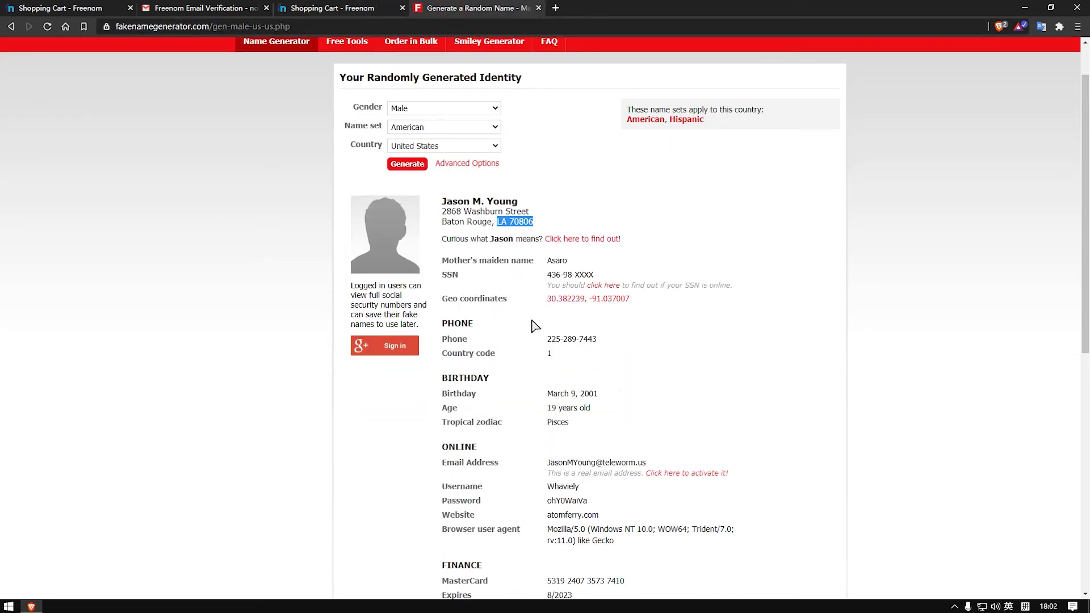
scroll(554, 322, up, 1)
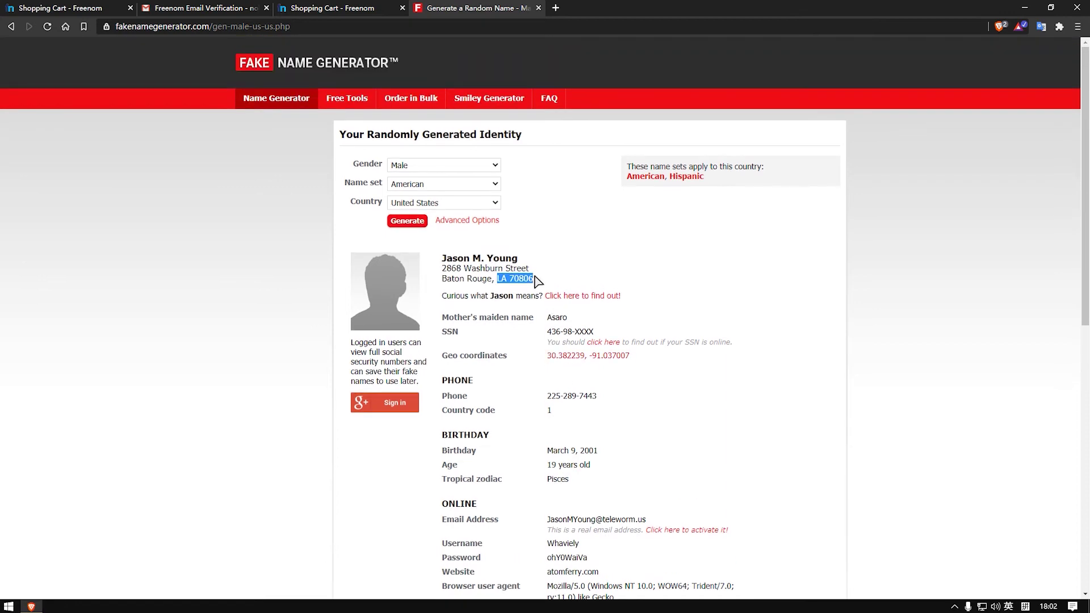
click(555, 7)
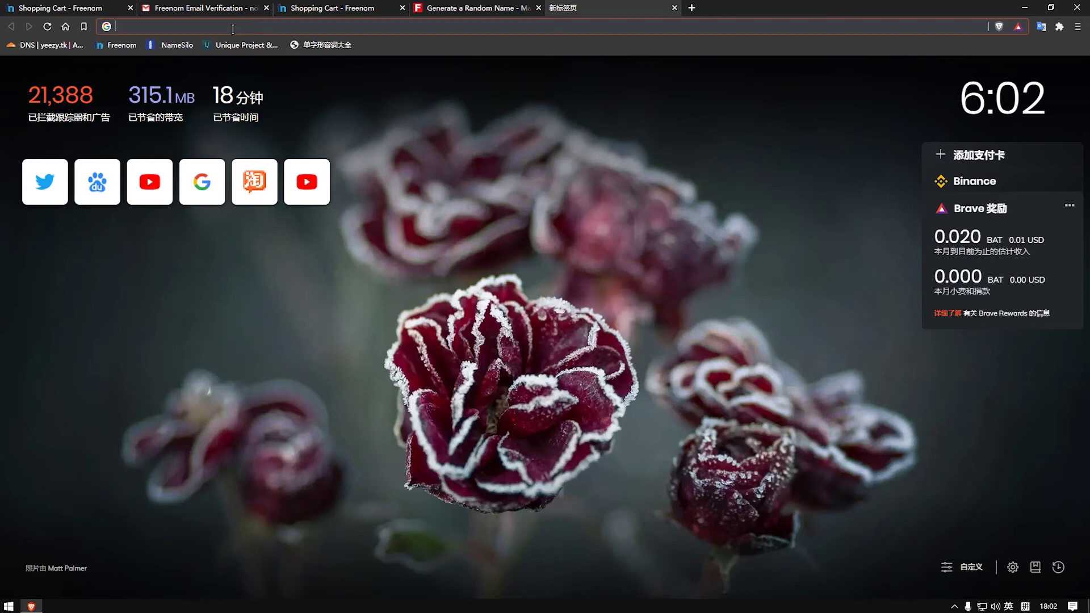
Step: Open Google Maps and search for the generated street address copied from Fake Name Generator
text(ma)
key(Return)
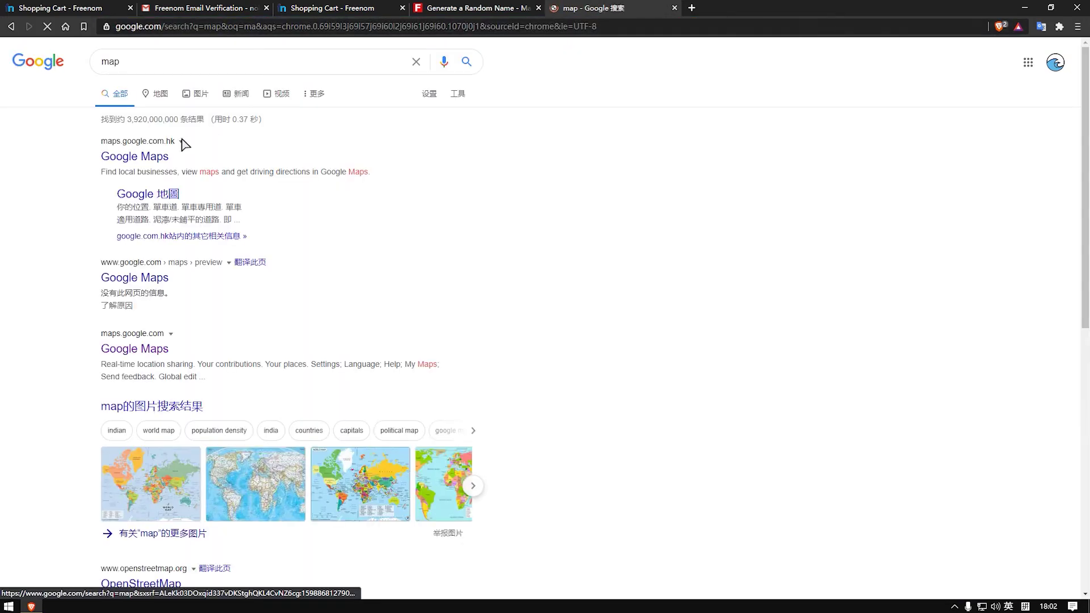
click(146, 154)
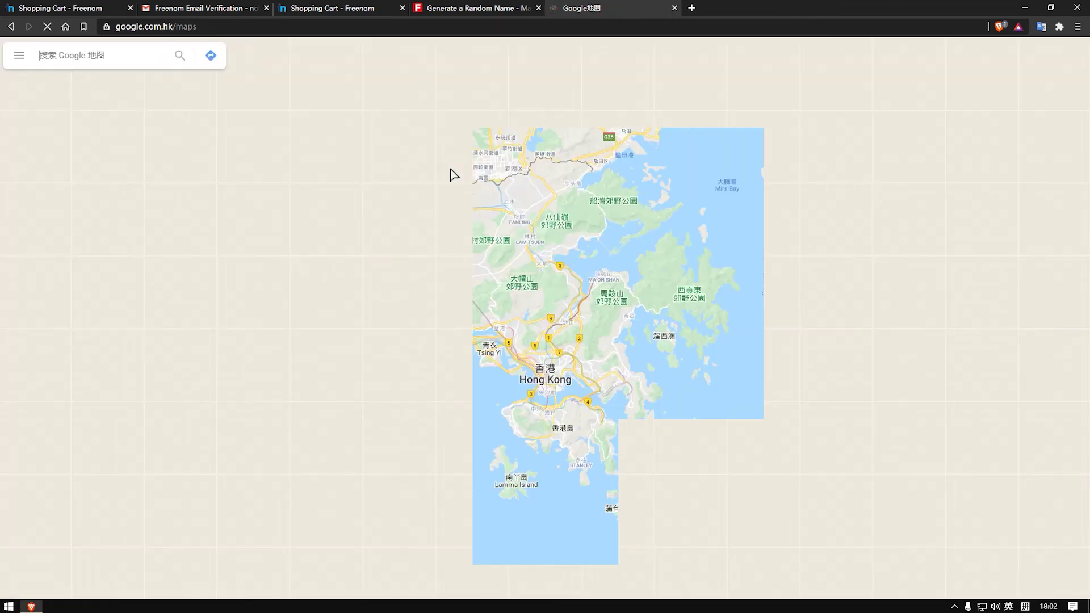
click(451, 8)
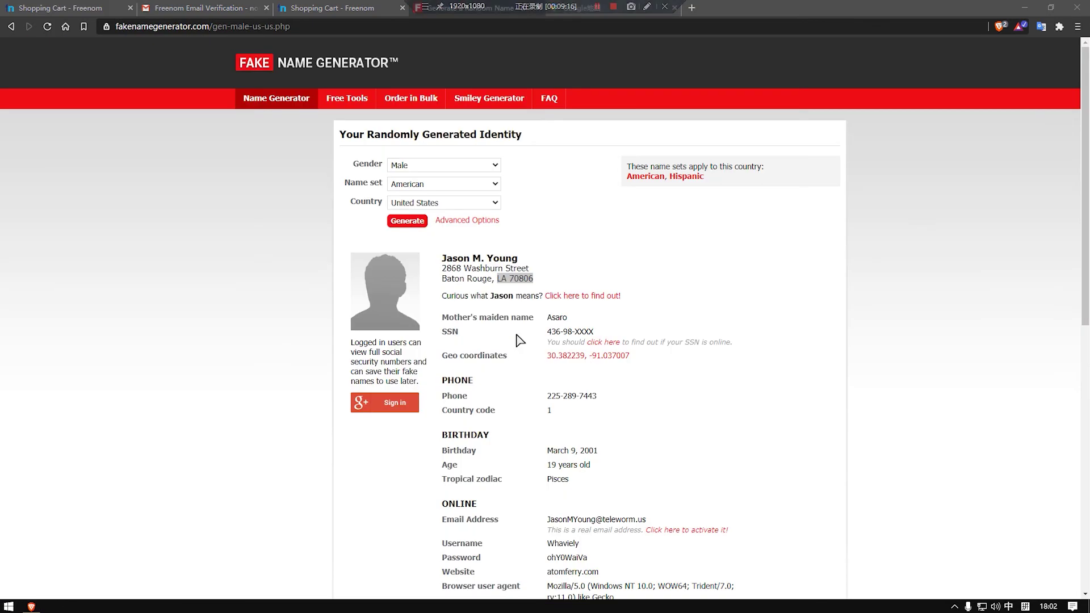
drag(492, 279, 441, 266)
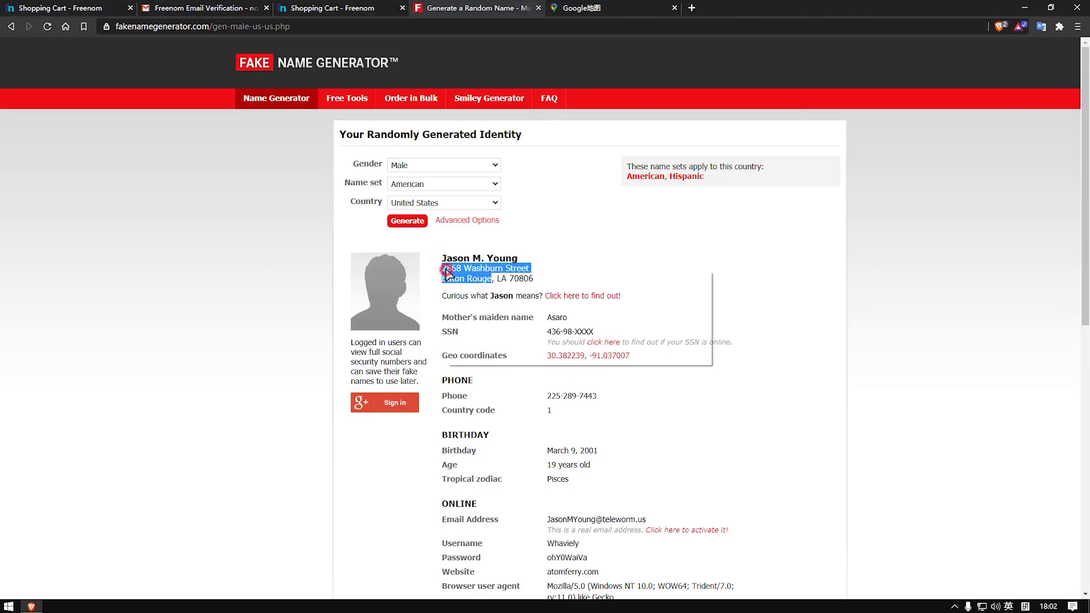
click(581, 7)
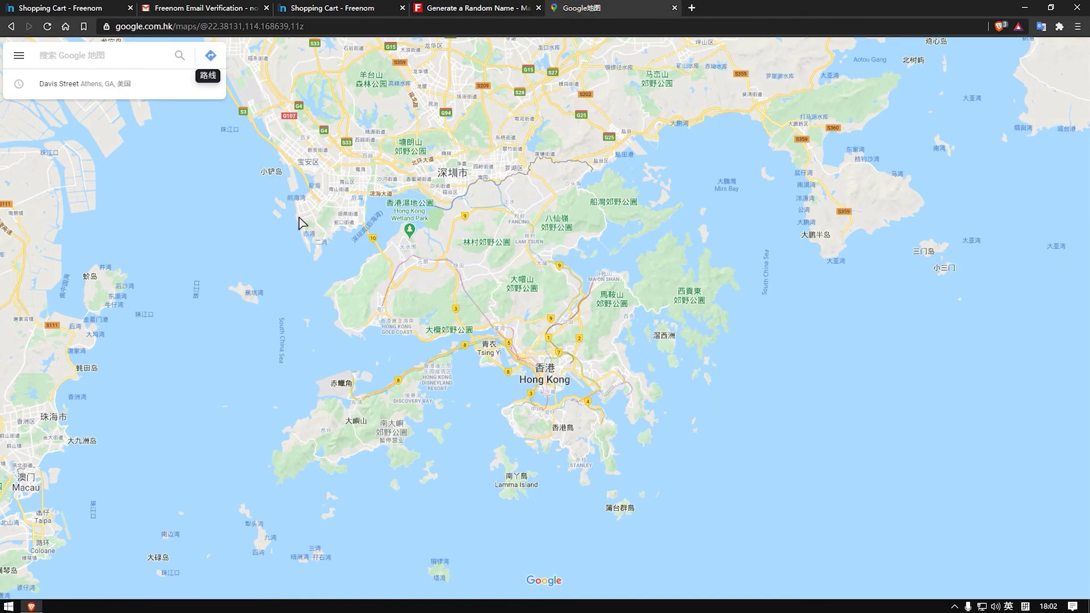
click(99, 56)
right_click(99, 56)
click(150, 162)
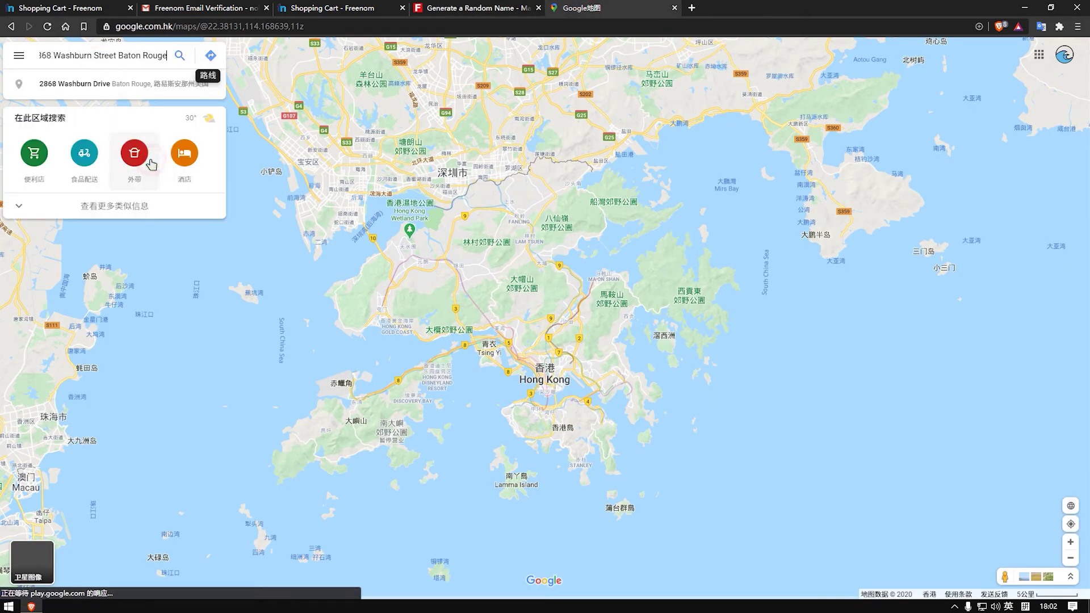
click(184, 58)
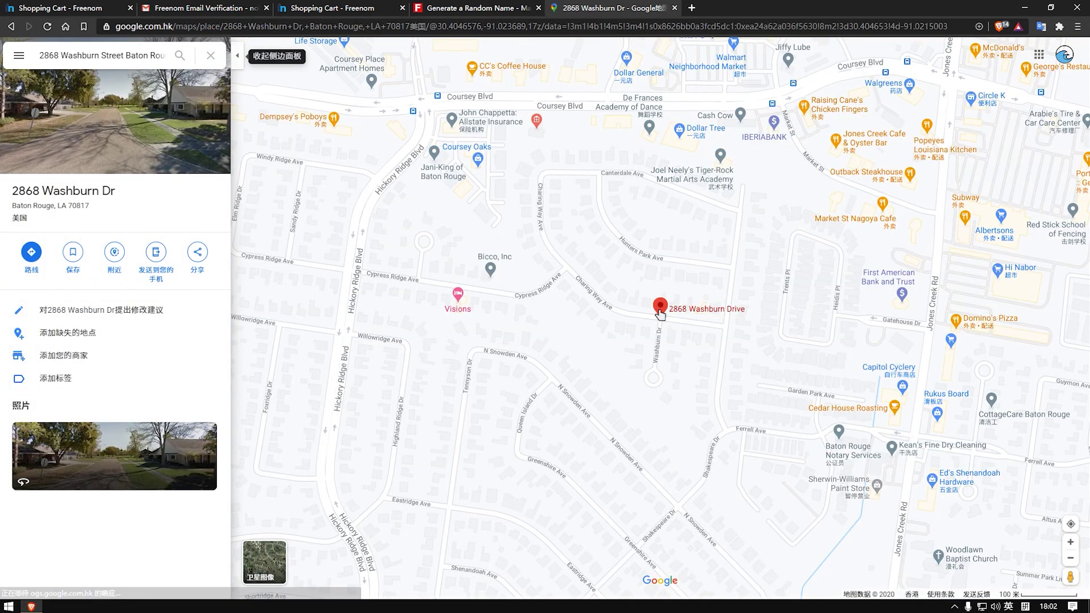
Step: Zoom out to show the address marker near Baton Rouge within Louisiana
mouse_move(668, 314)
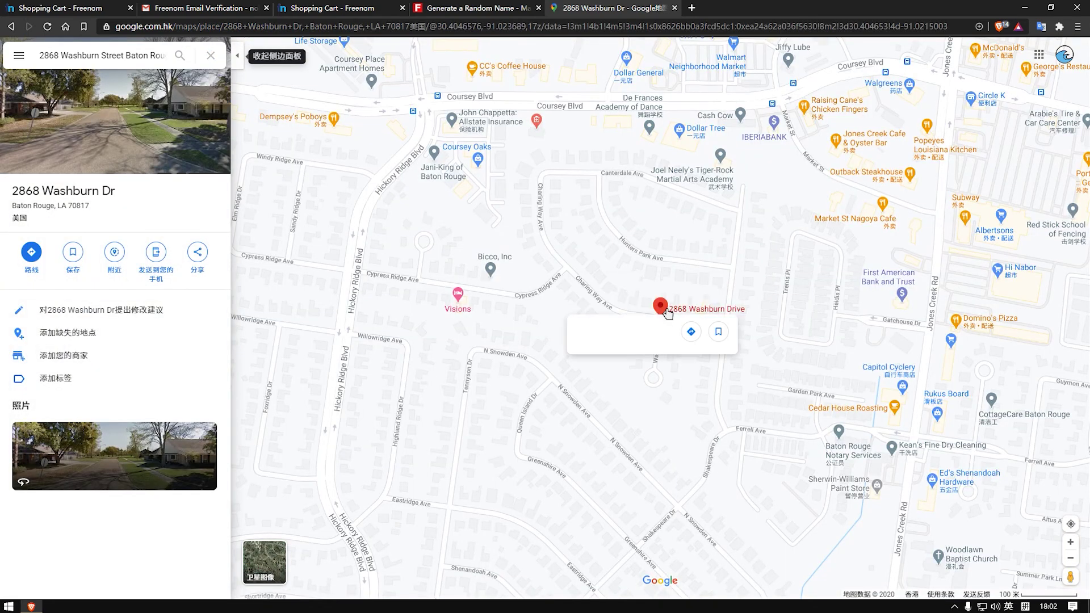
scroll(669, 319, down, 3)
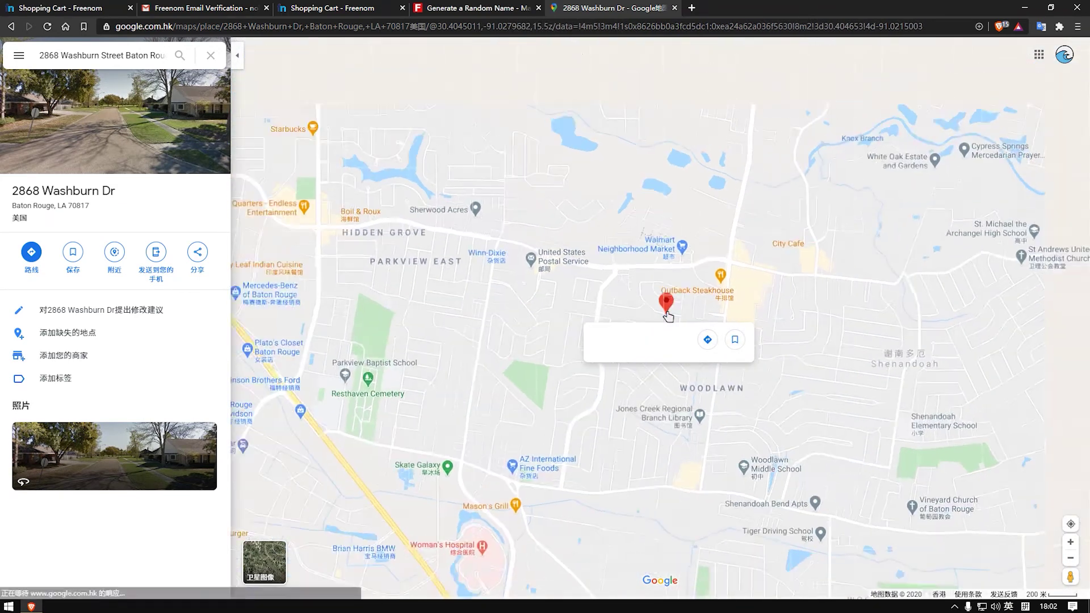
scroll(668, 314, down, 3)
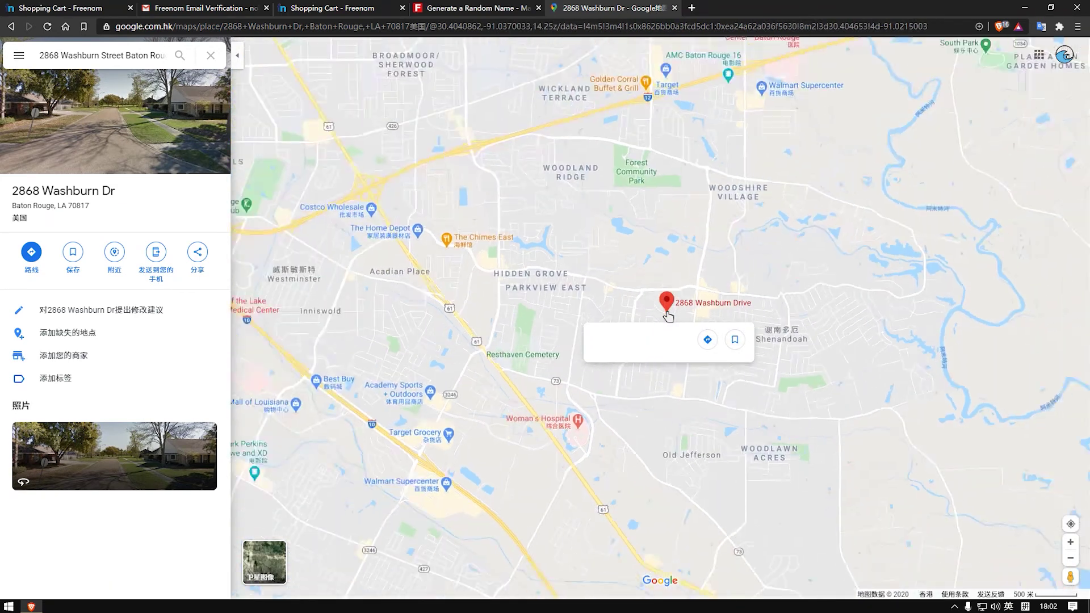
scroll(668, 314, down, 2)
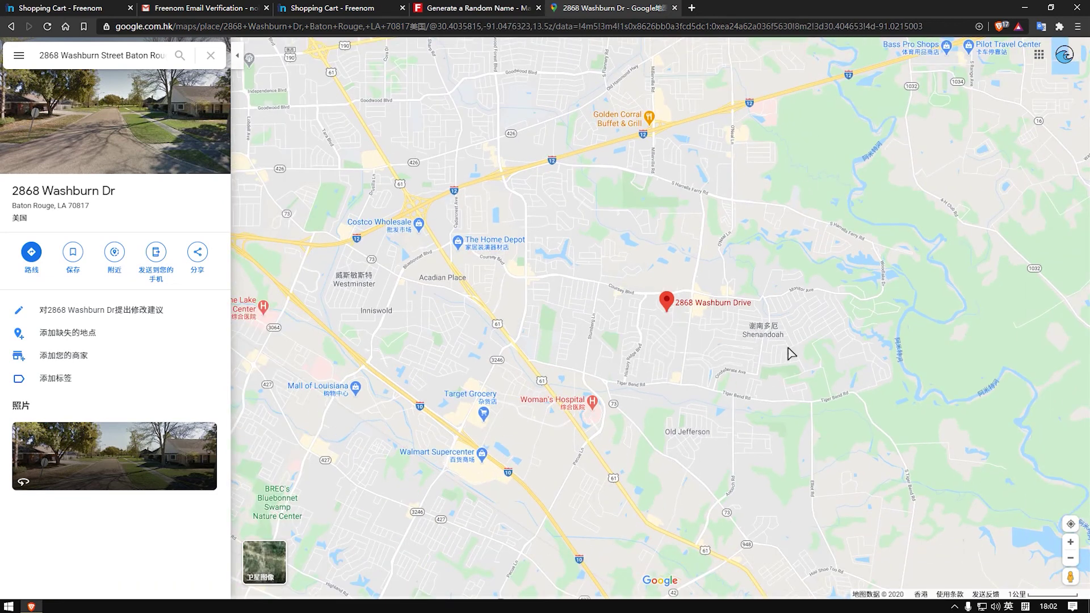
scroll(760, 332, down, 1)
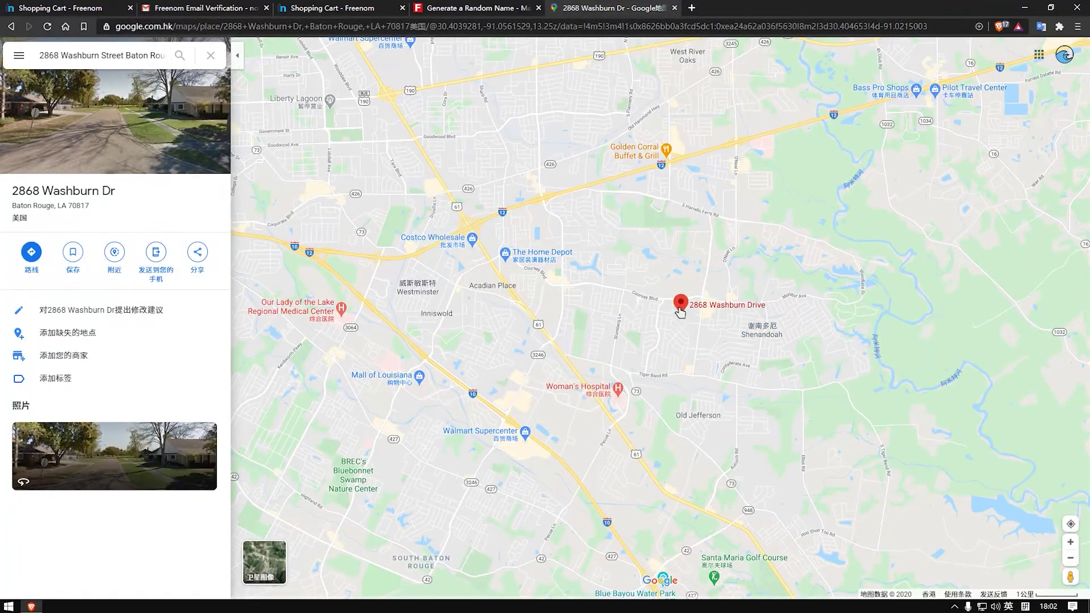
scroll(678, 311, down, 3)
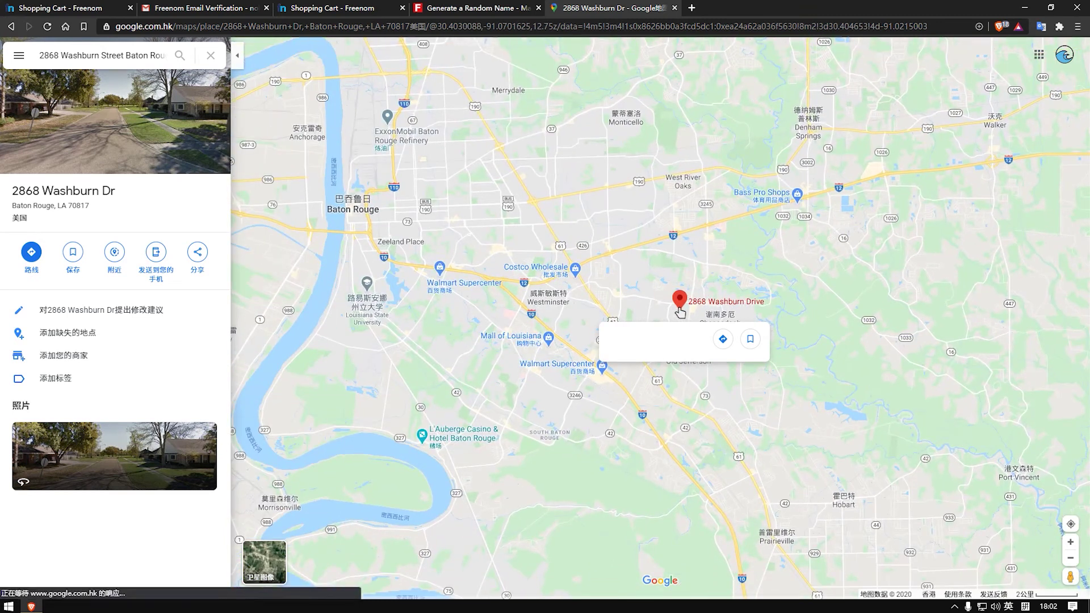
scroll(680, 312, down, 2)
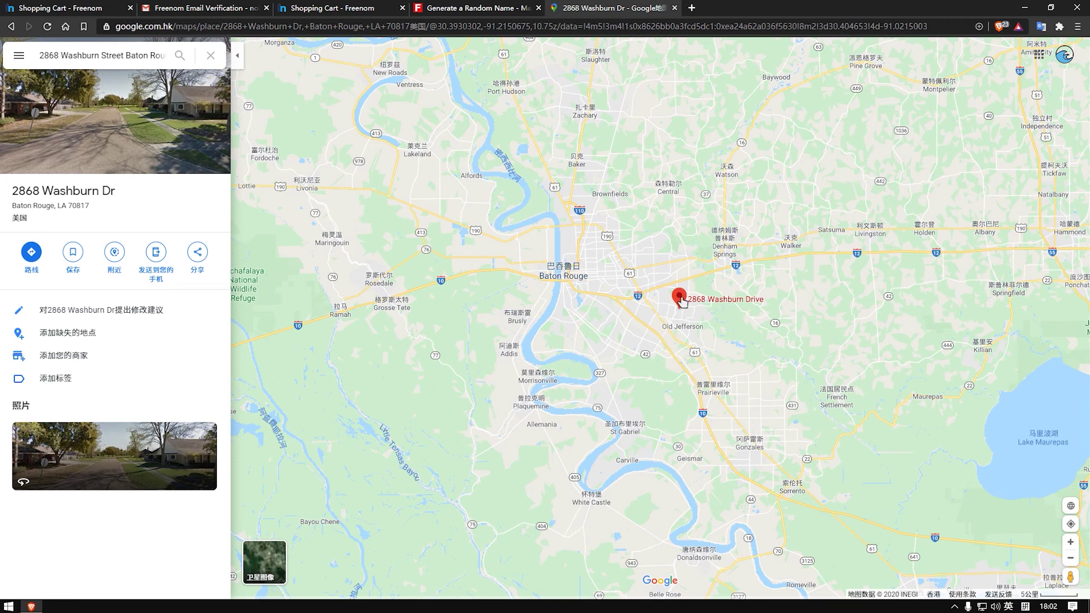
scroll(682, 302, down, 2)
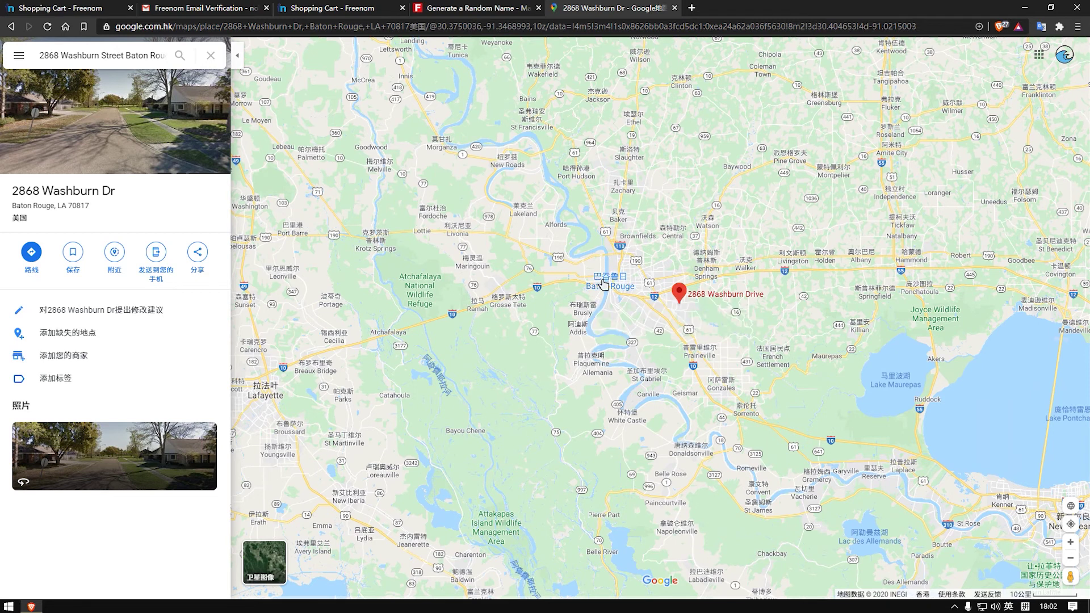
scroll(681, 305, down, 2)
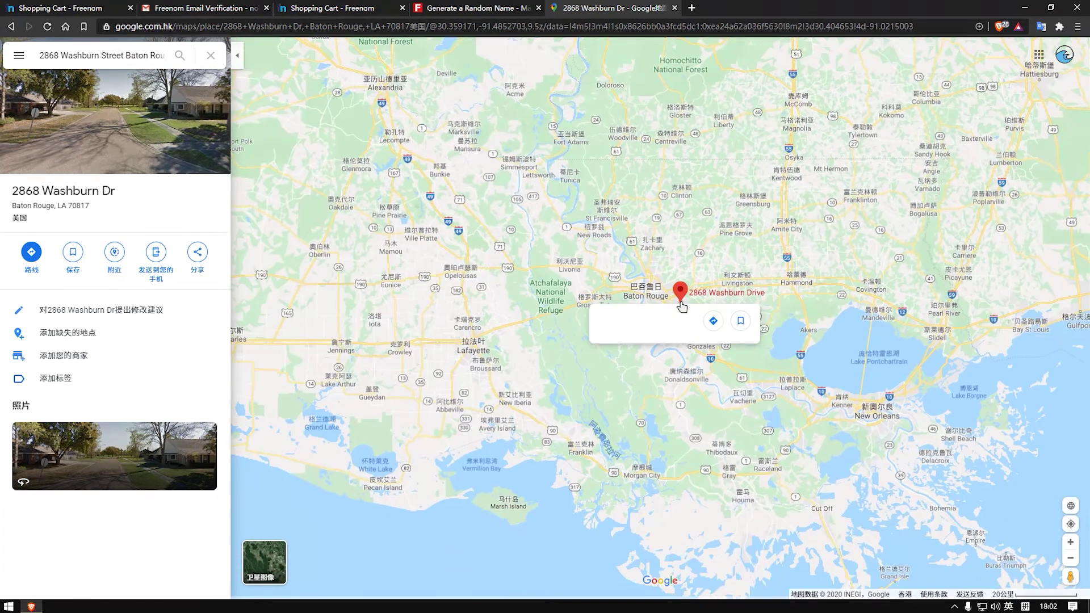
scroll(681, 305, down, 1)
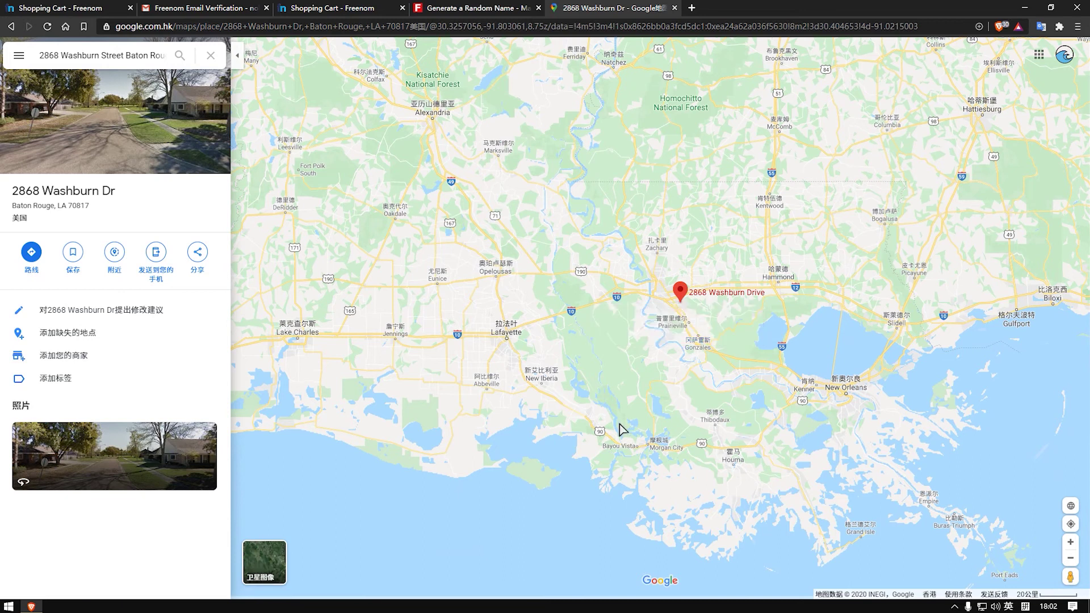
scroll(698, 309, down, 2)
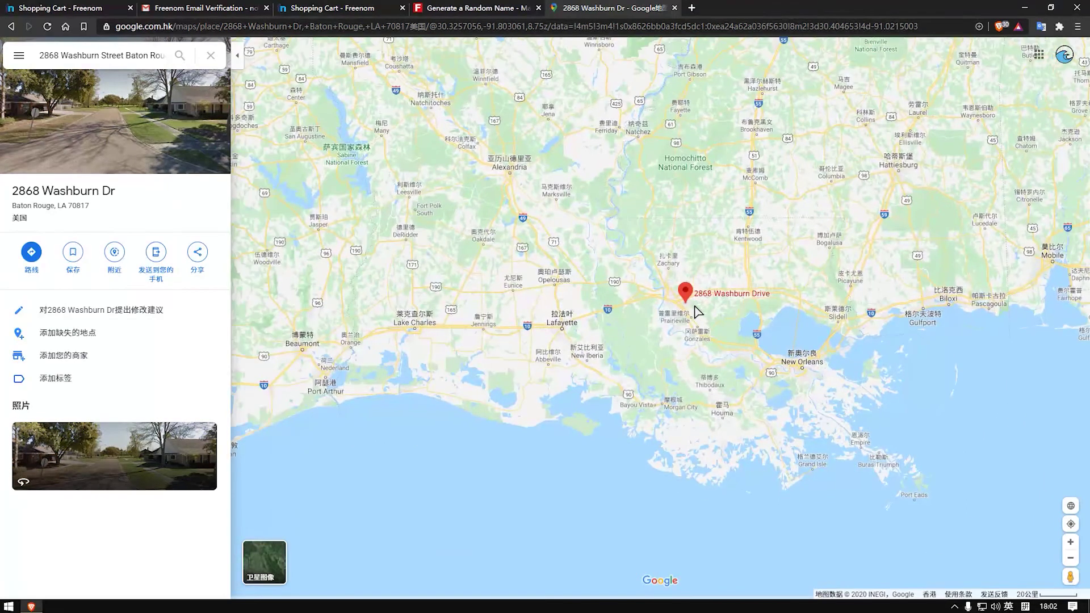
scroll(699, 311, down, 2)
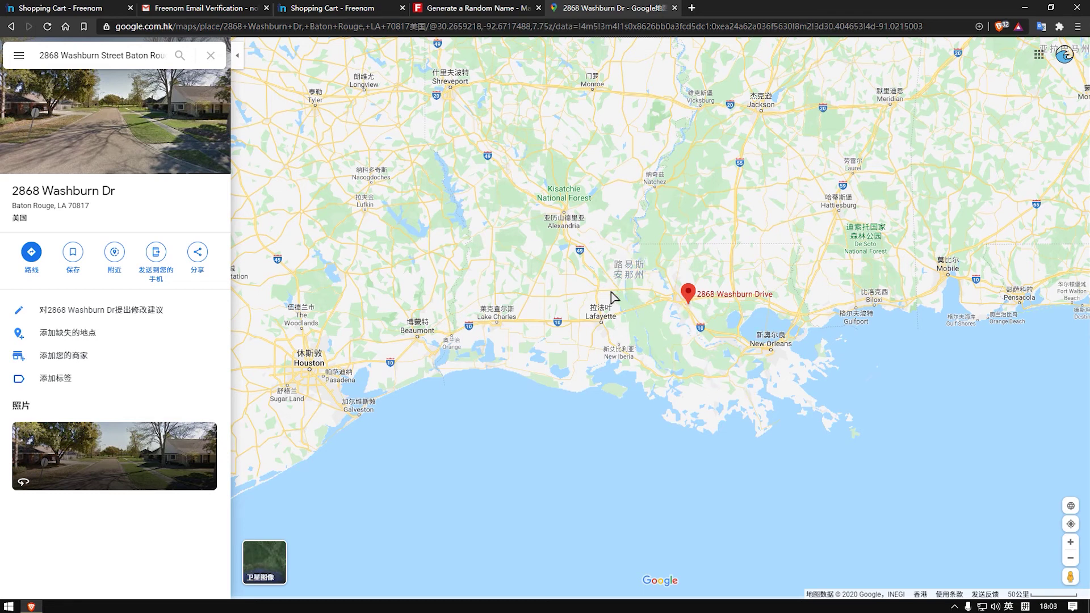
Step: Open Louisiana, zoom in to Baton Rouge's city page, and select its English name
click(629, 270)
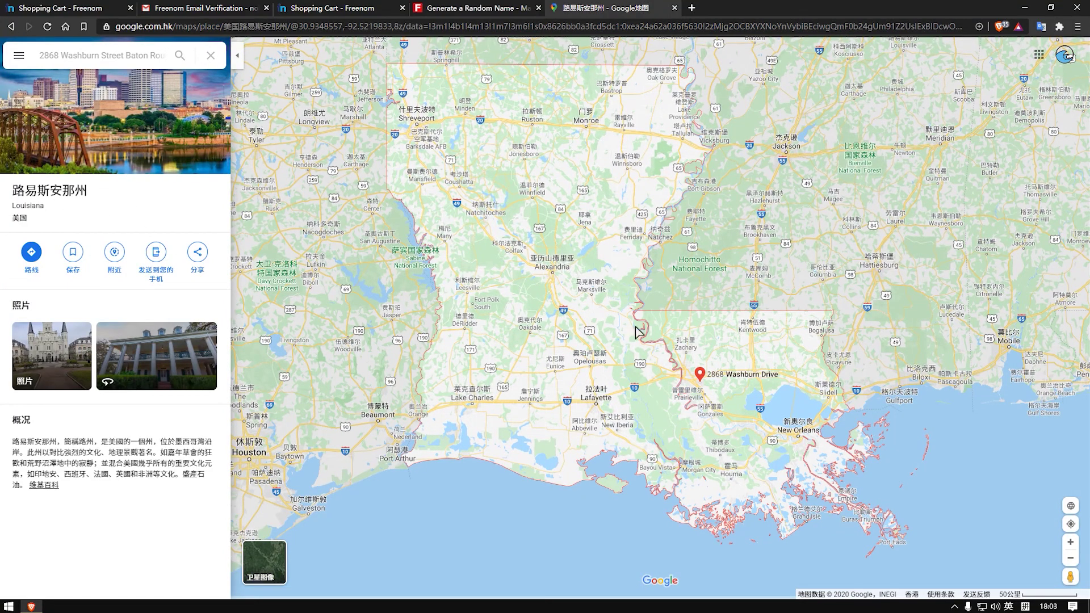
mouse_move(703, 382)
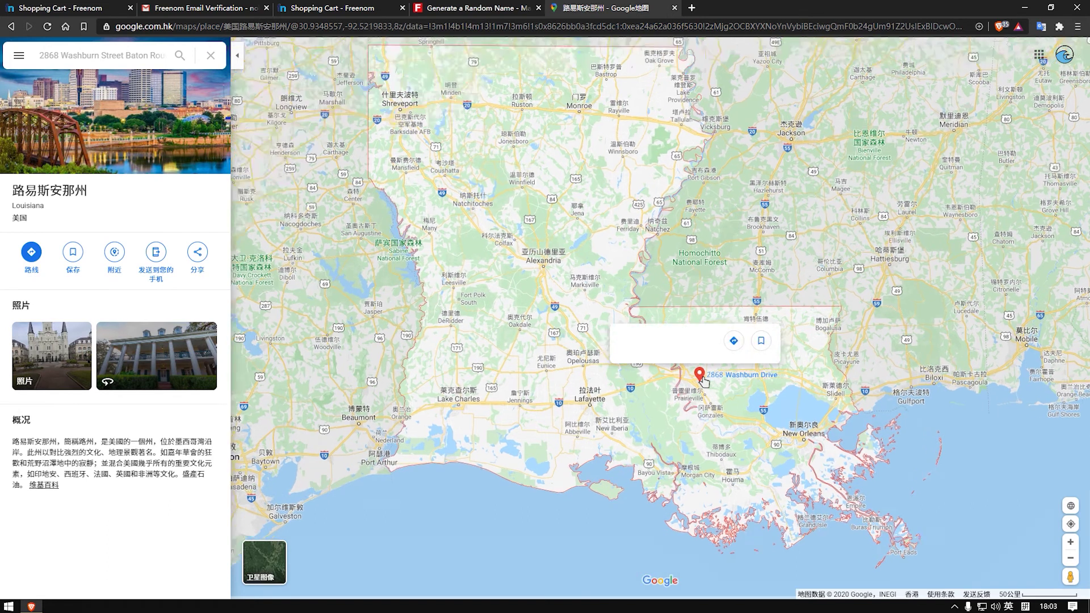
scroll(703, 381, up, 2)
scroll(704, 382, up, 1)
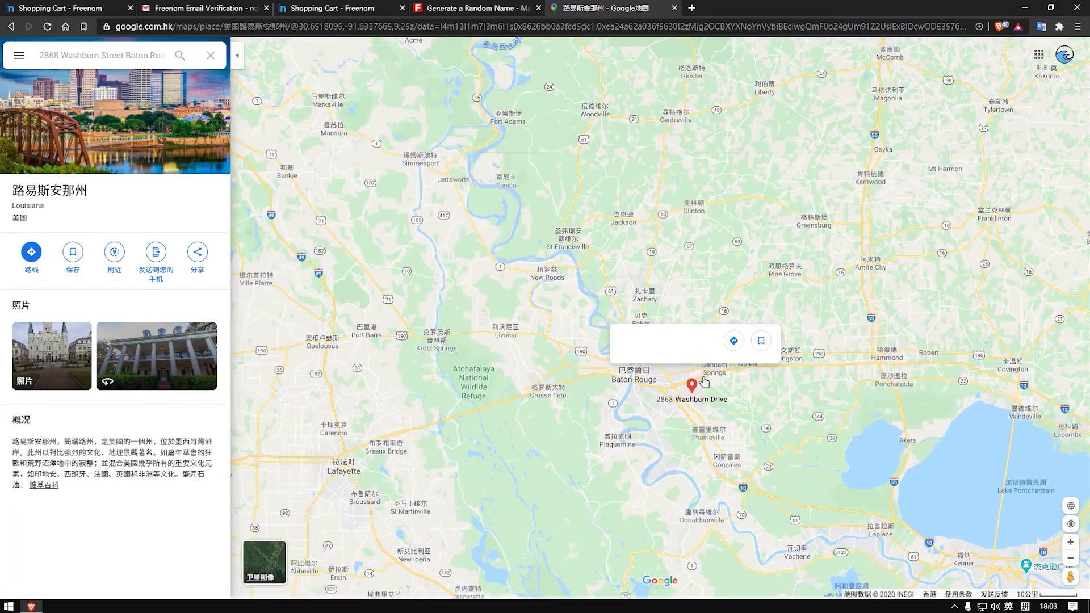
click(628, 375)
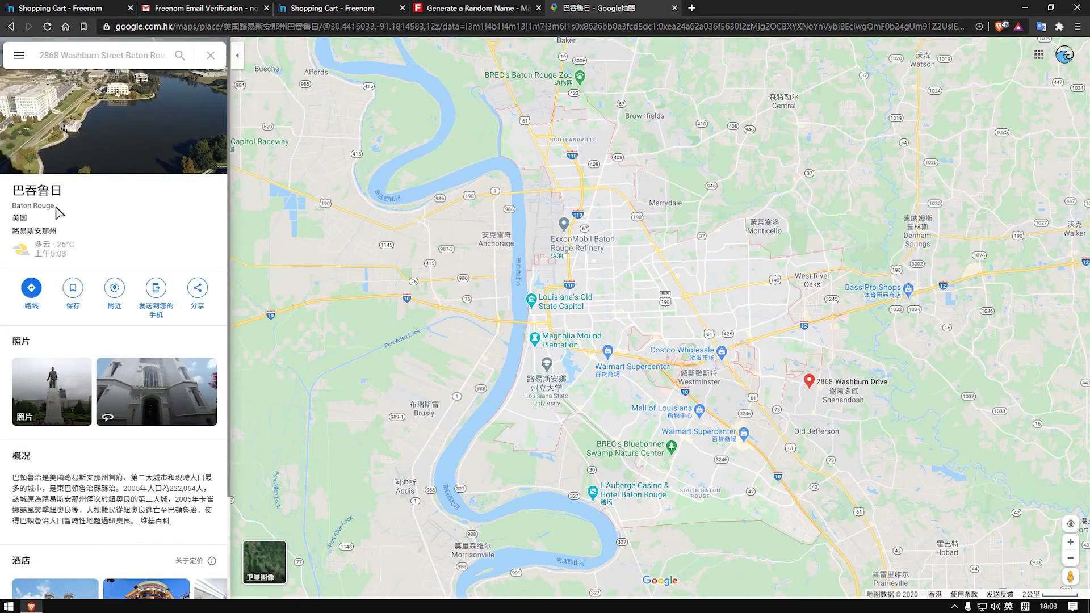
triple_click(52, 205)
key(ctrl+c)
Step: Copy 'Baton Rouge' into Freenom's City field and open the State/Region dropdown
right_click(50, 206)
click(69, 219)
click(348, 8)
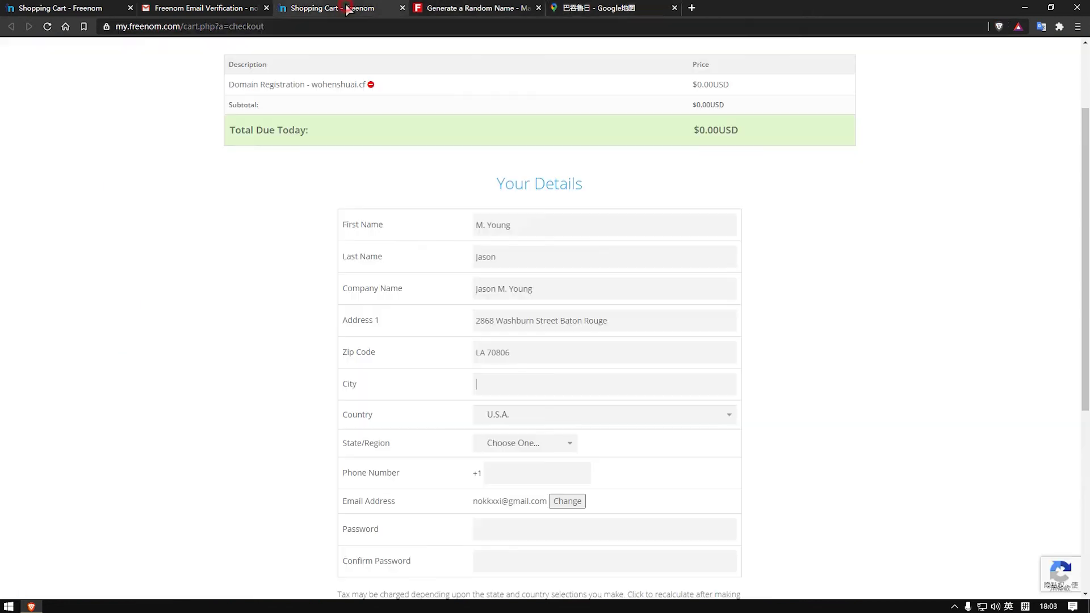
right_click(510, 382)
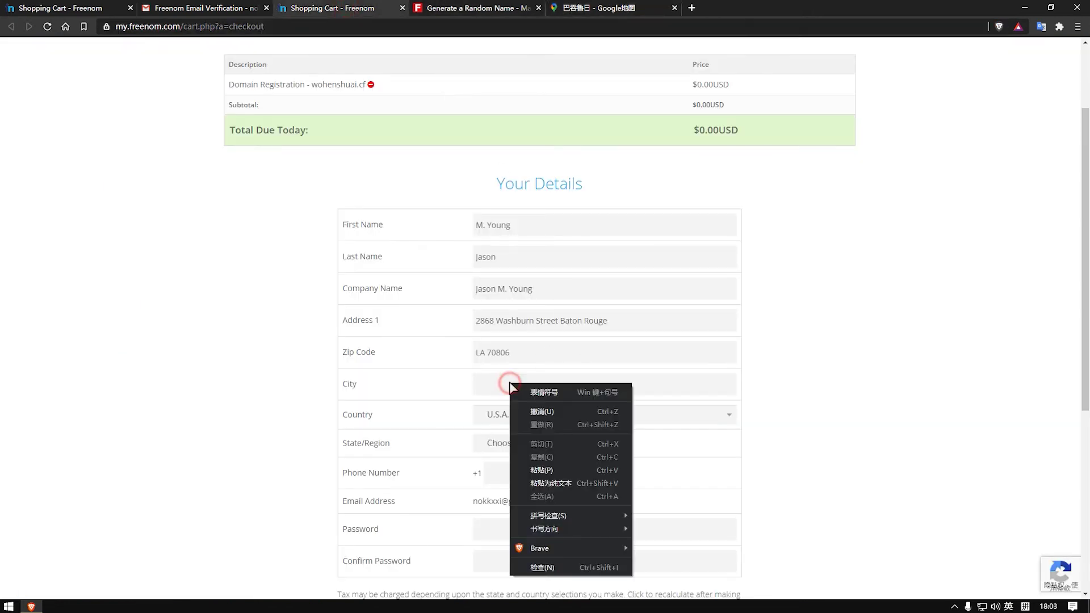
click(570, 467)
scroll(584, 377, down, 2)
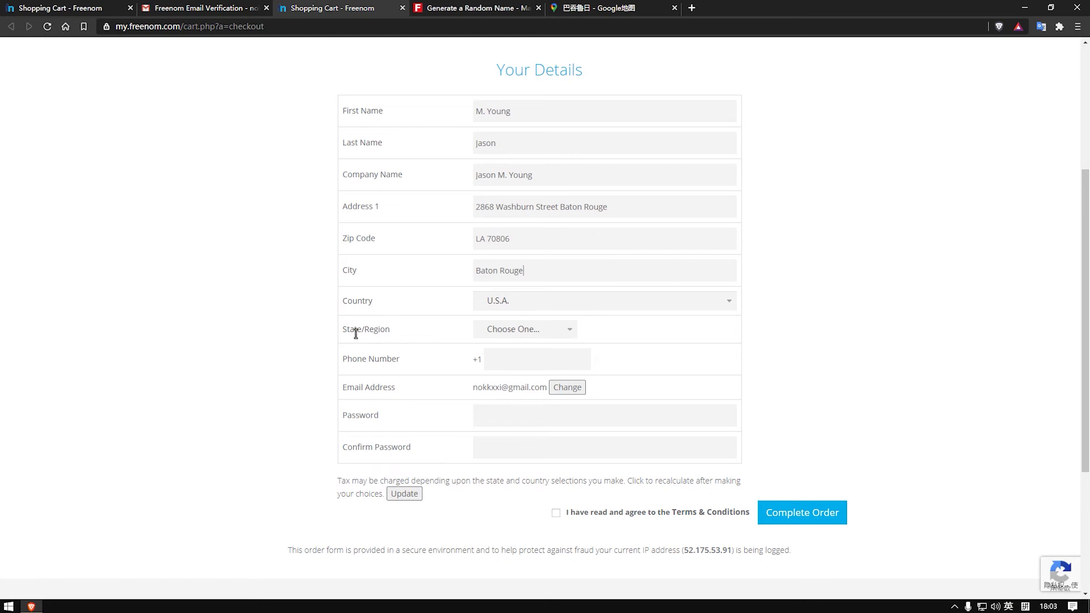
click(571, 333)
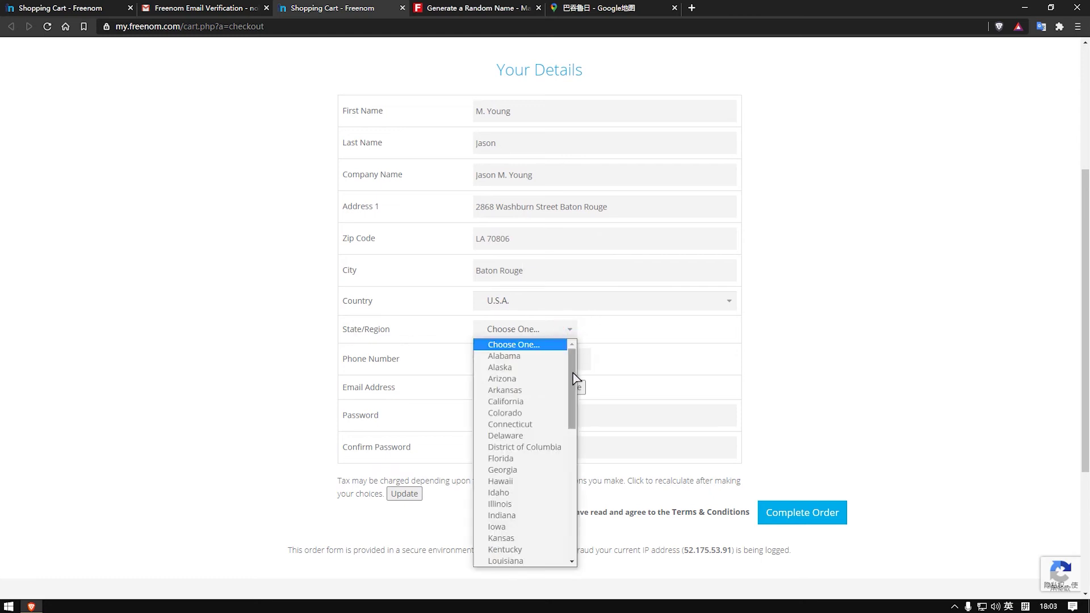
Step: Copy the state name 'Louisiana' from its Google Maps place details, then return to Freenom
click(596, 10)
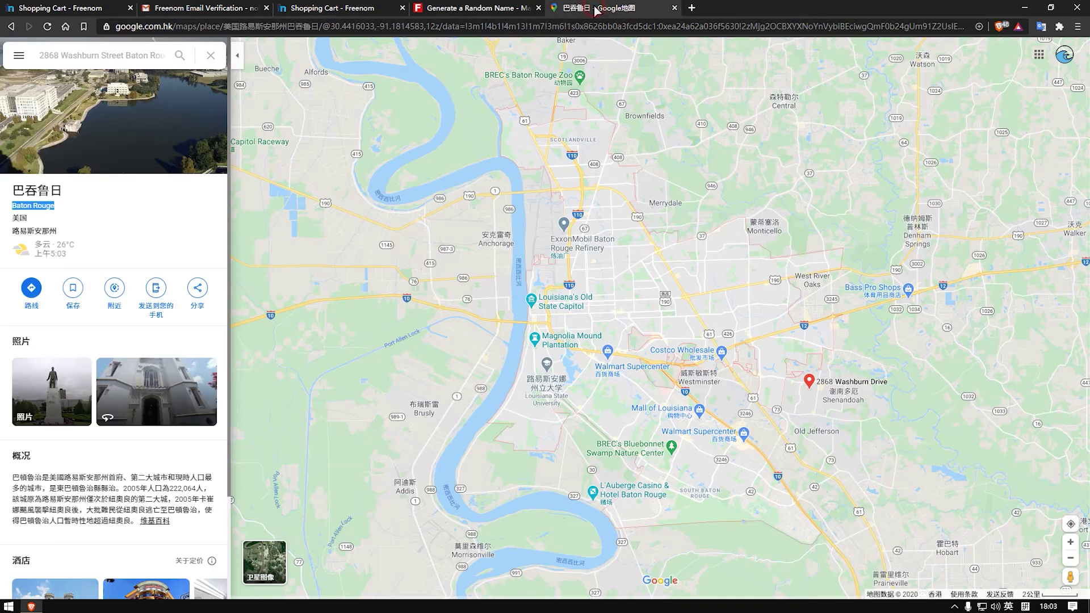
click(10, 28)
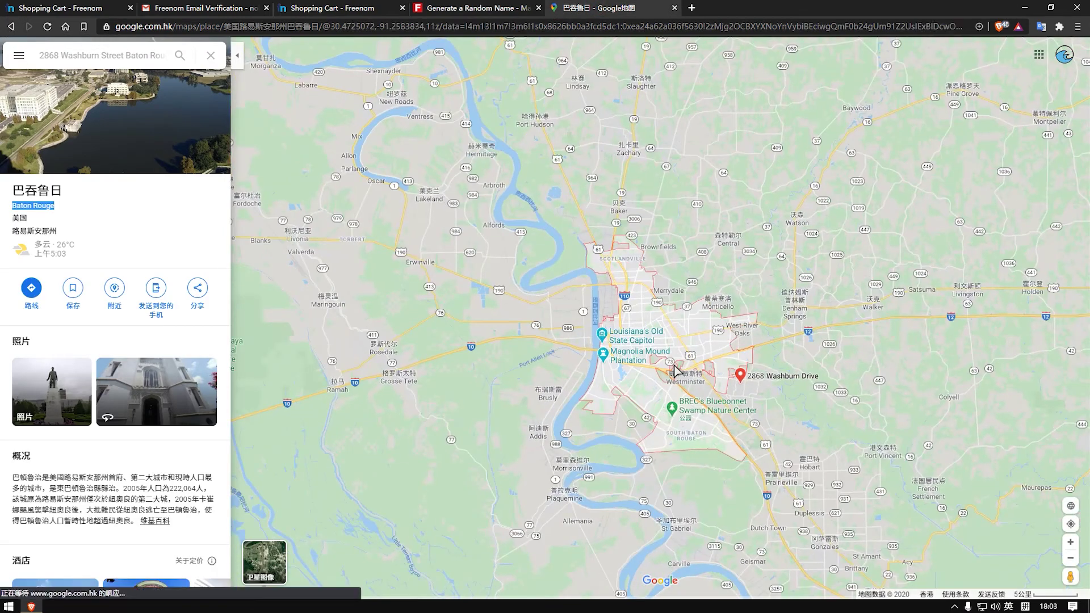
scroll(679, 368, down, 2)
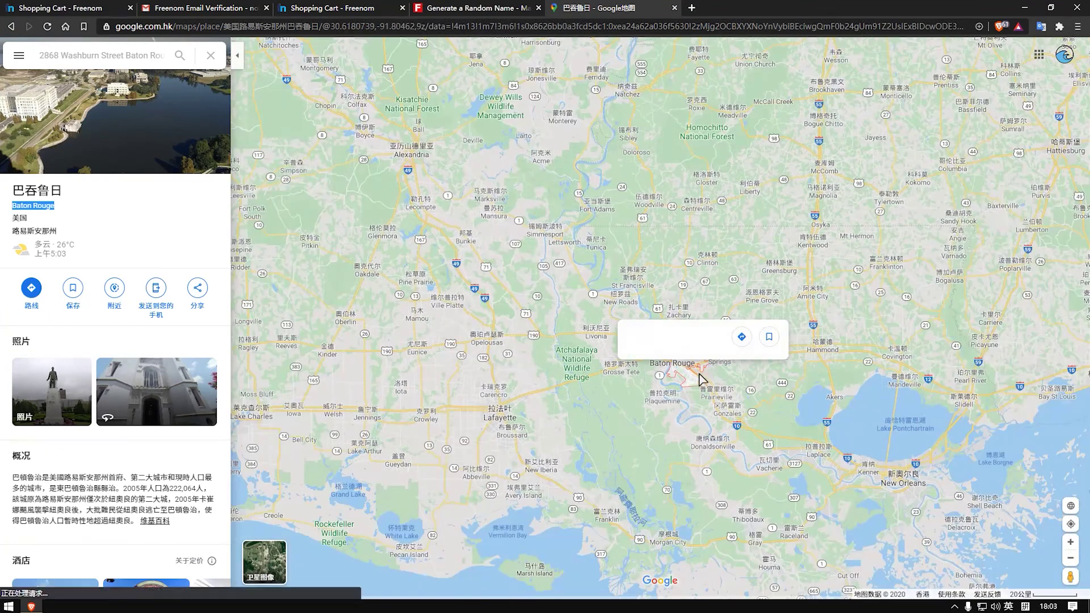
scroll(694, 375, down, 3)
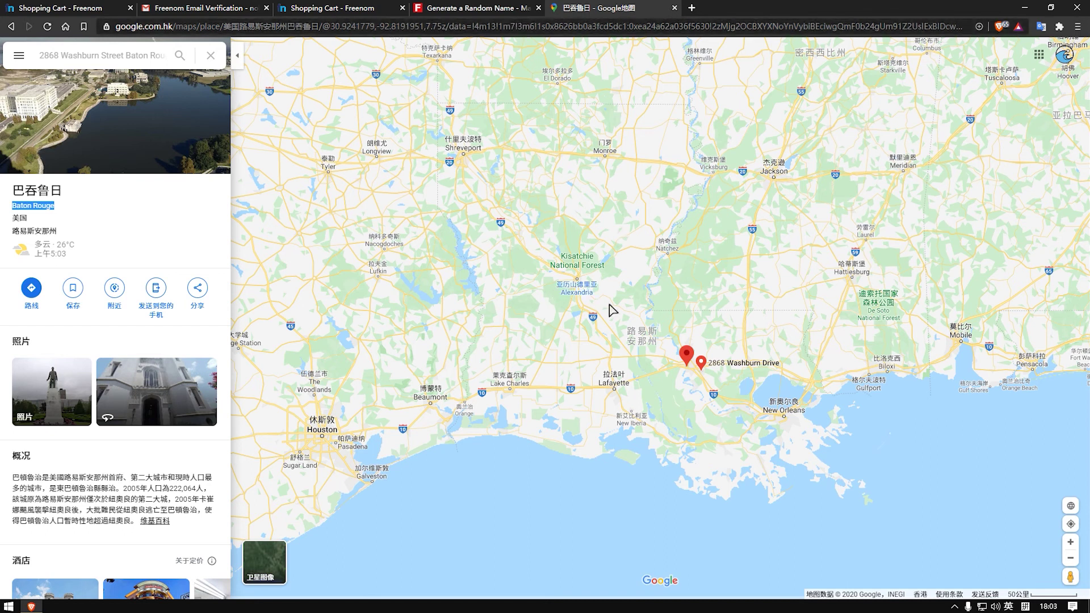
click(636, 335)
drag(21, 207, 45, 211)
right_click(38, 205)
click(38, 214)
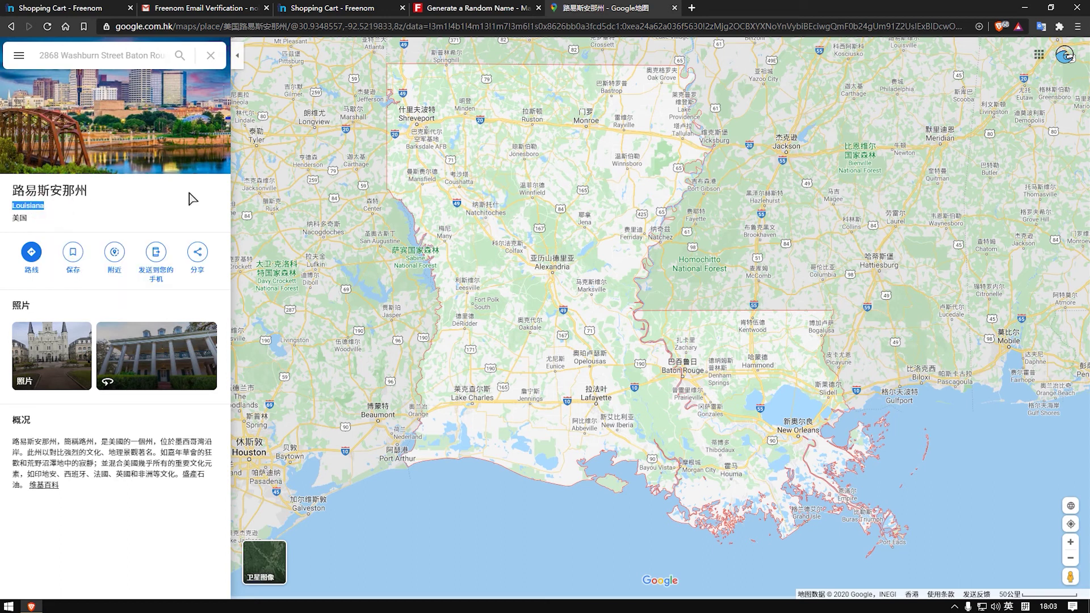
click(343, 8)
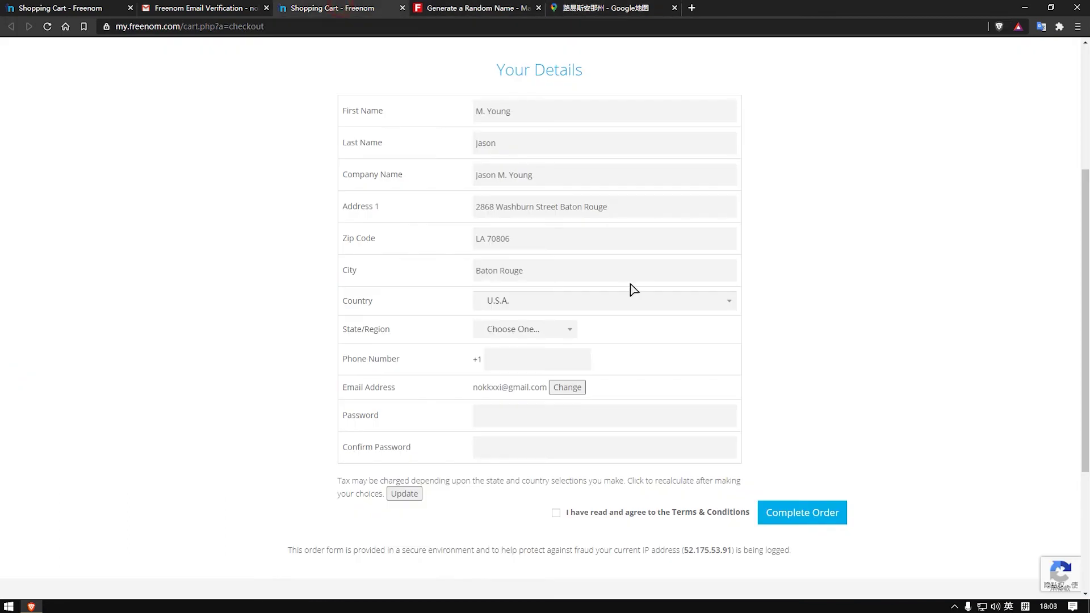
Step: Choose Louisiana from the State/Region dropdown on the Your Details form
click(568, 329)
scroll(554, 384, down, 6)
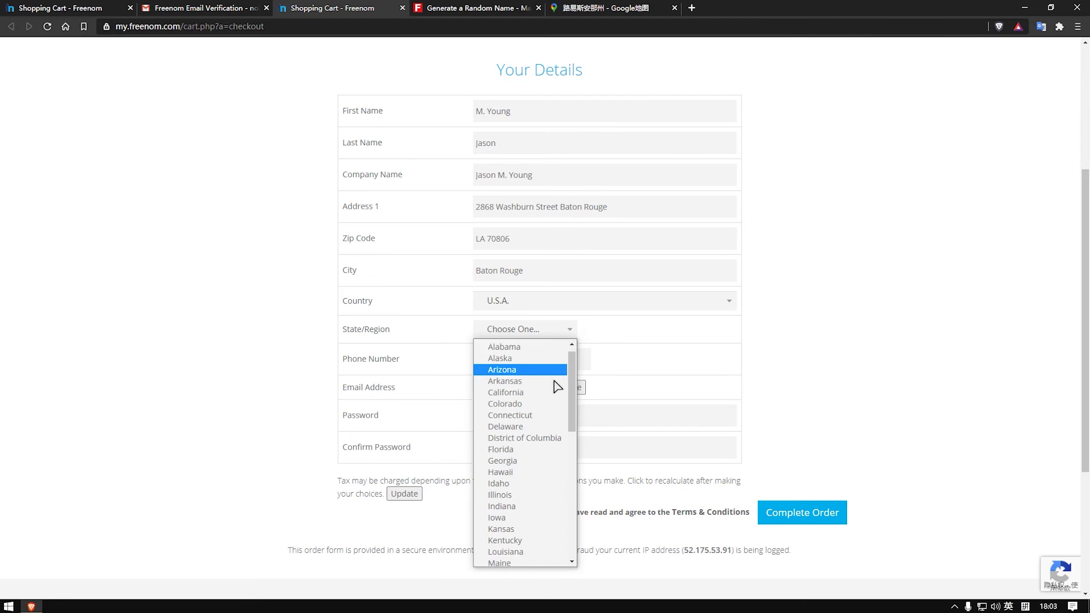
scroll(557, 386, down, 4)
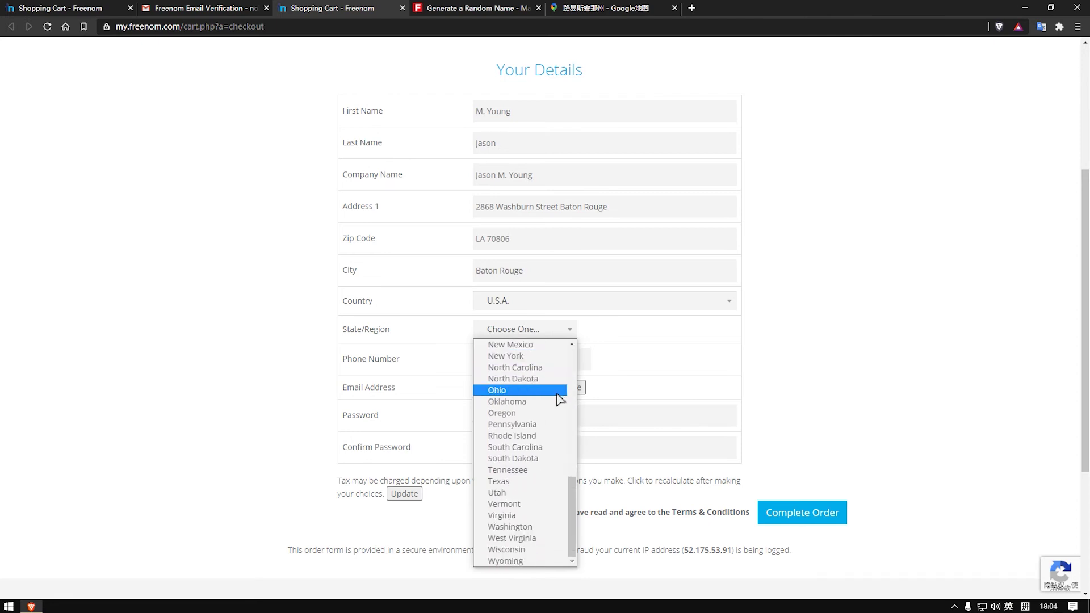
scroll(548, 437, up, 3)
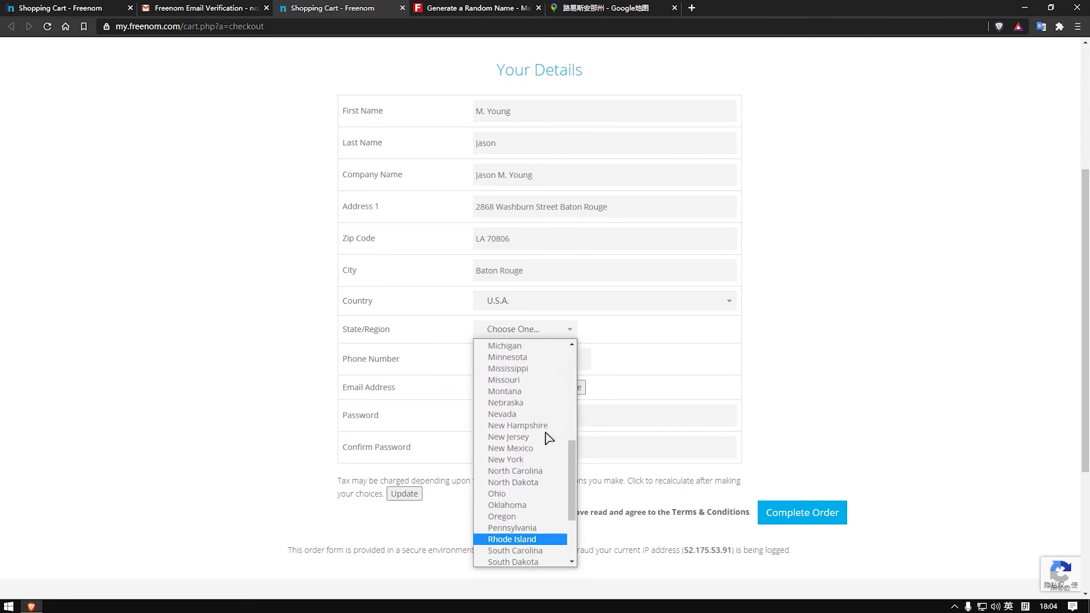
scroll(547, 437, up, 3)
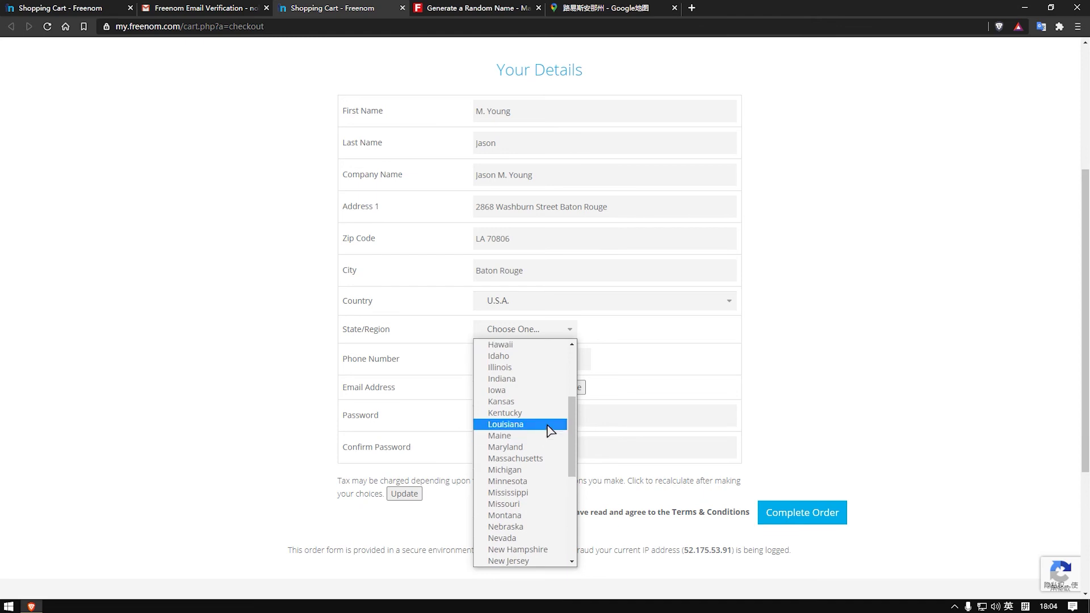
scroll(540, 374, up, 3)
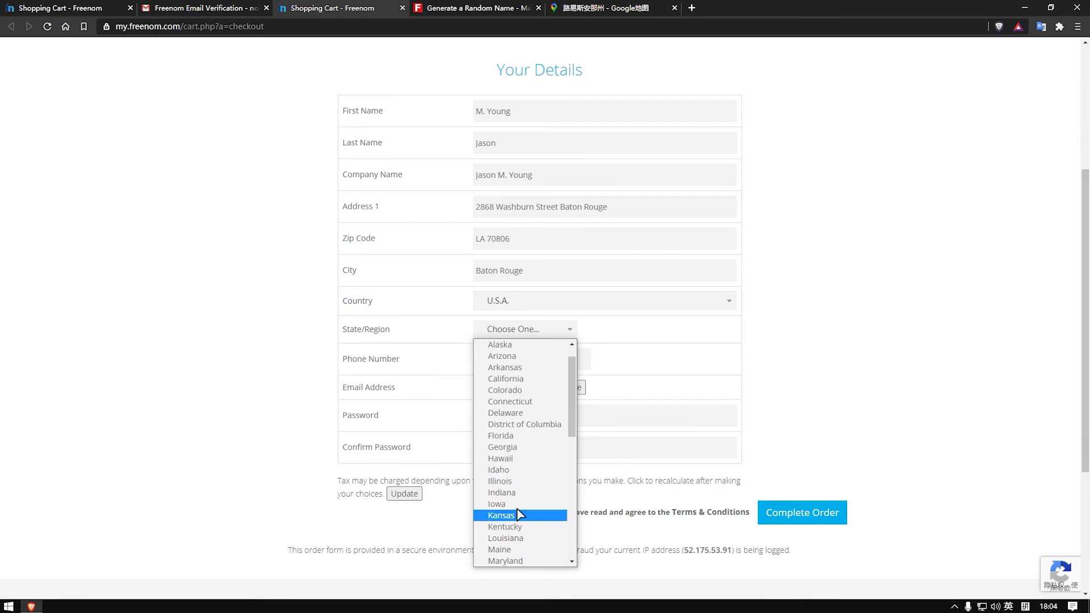
scroll(533, 443, up, 1)
scroll(533, 443, down, 3)
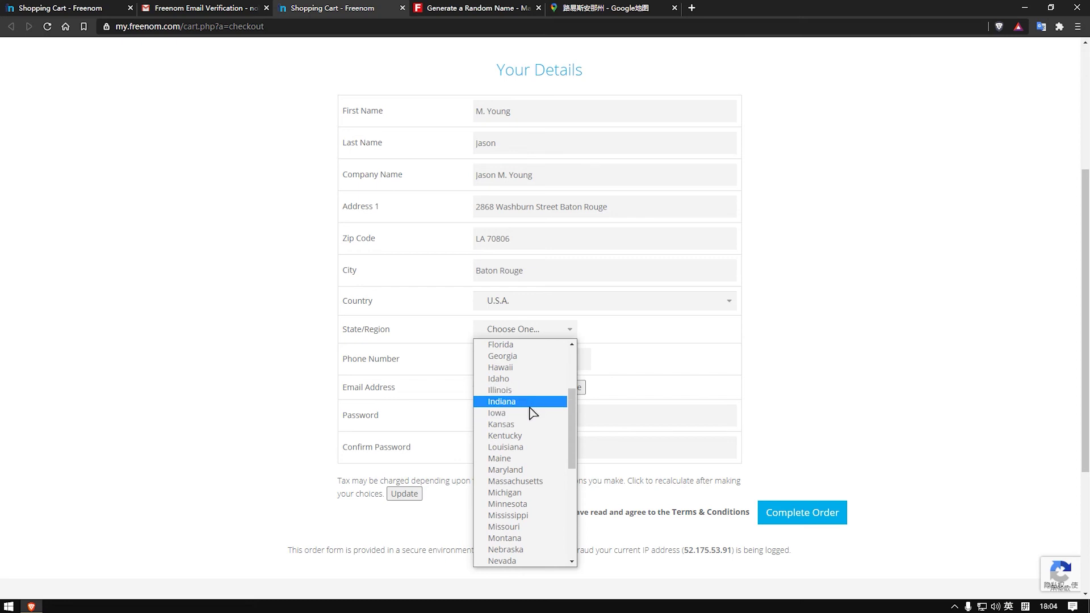
scroll(528, 400, down, 3)
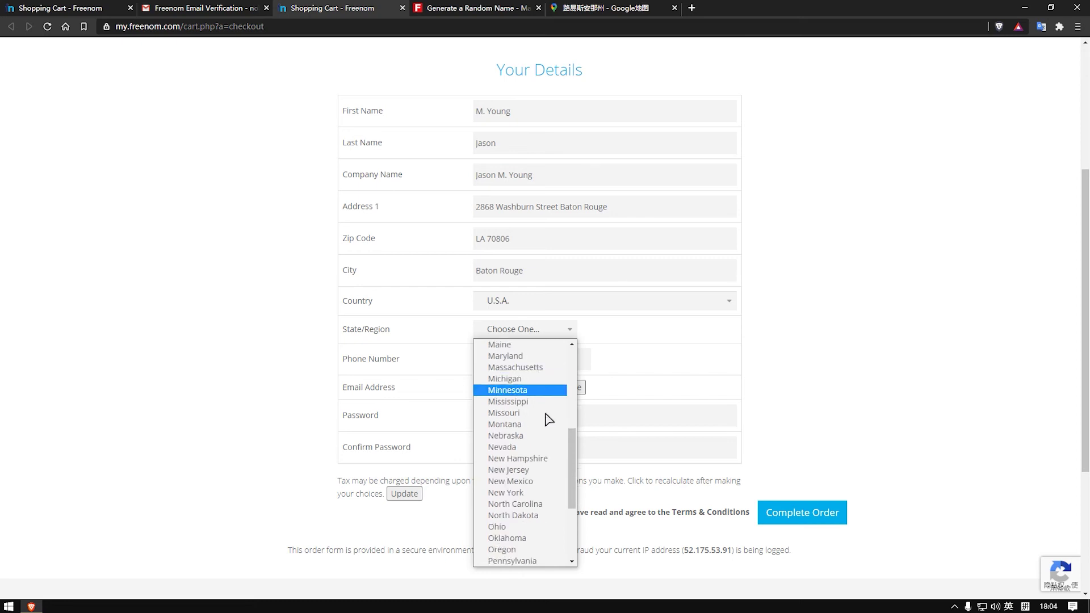
scroll(531, 432, down, 3)
scroll(537, 458, up, 6)
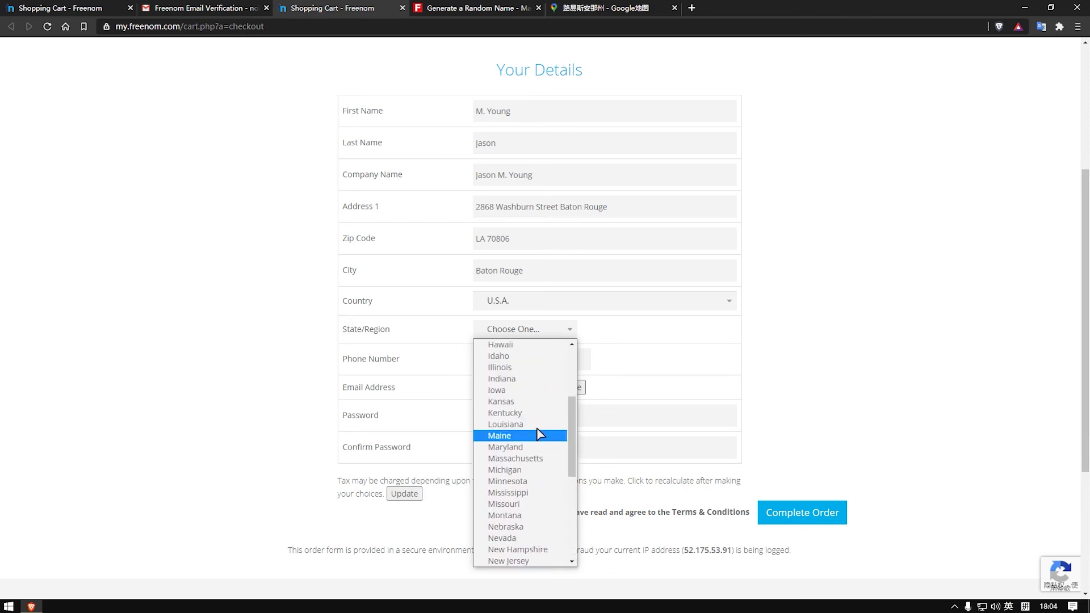
scroll(540, 443, up, 3)
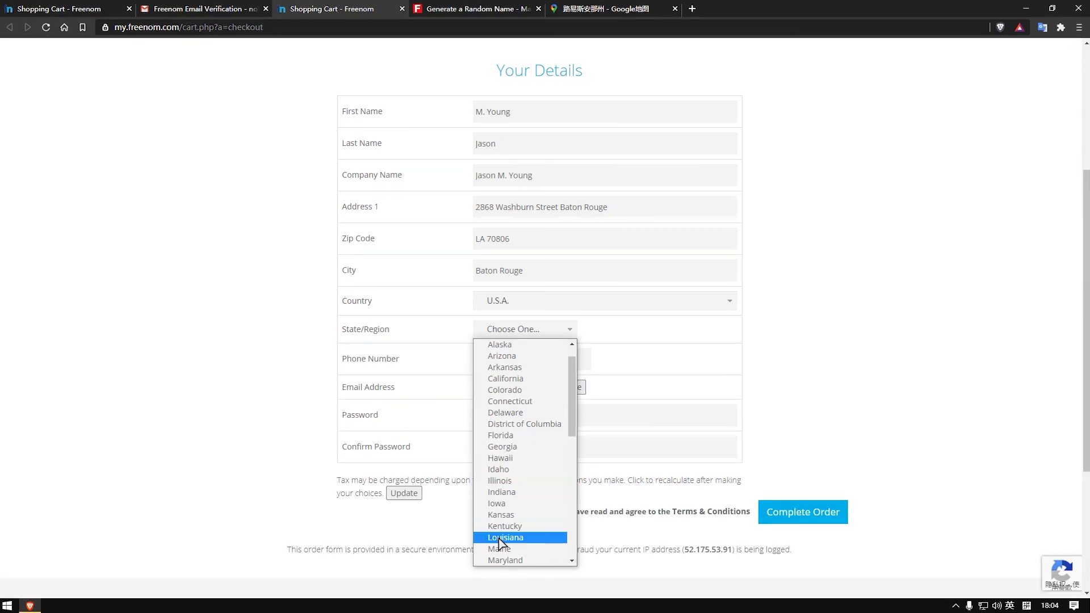
scroll(517, 483, down, 3)
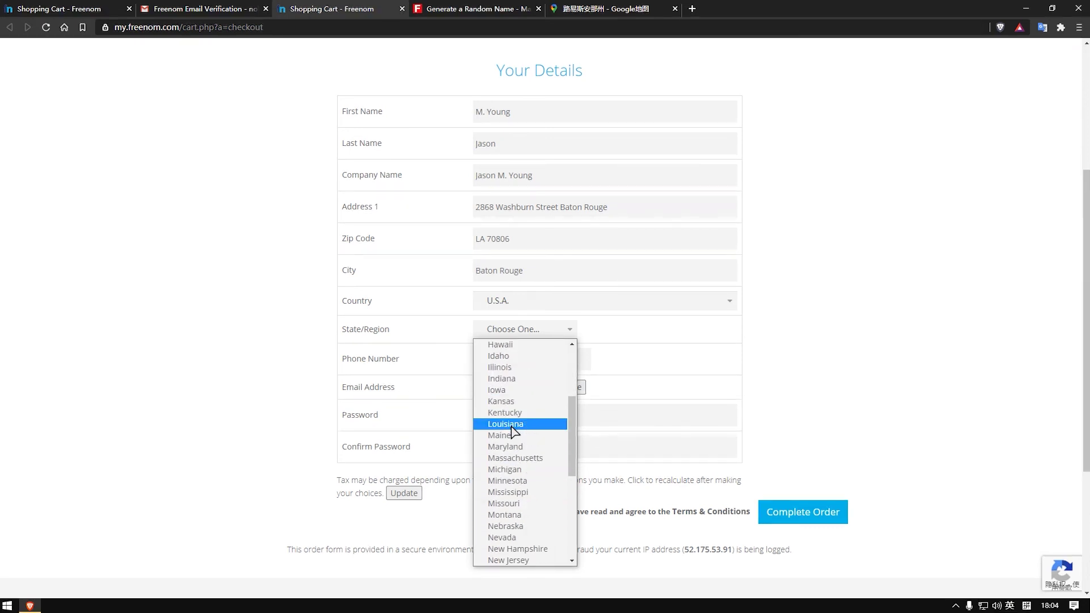
click(513, 427)
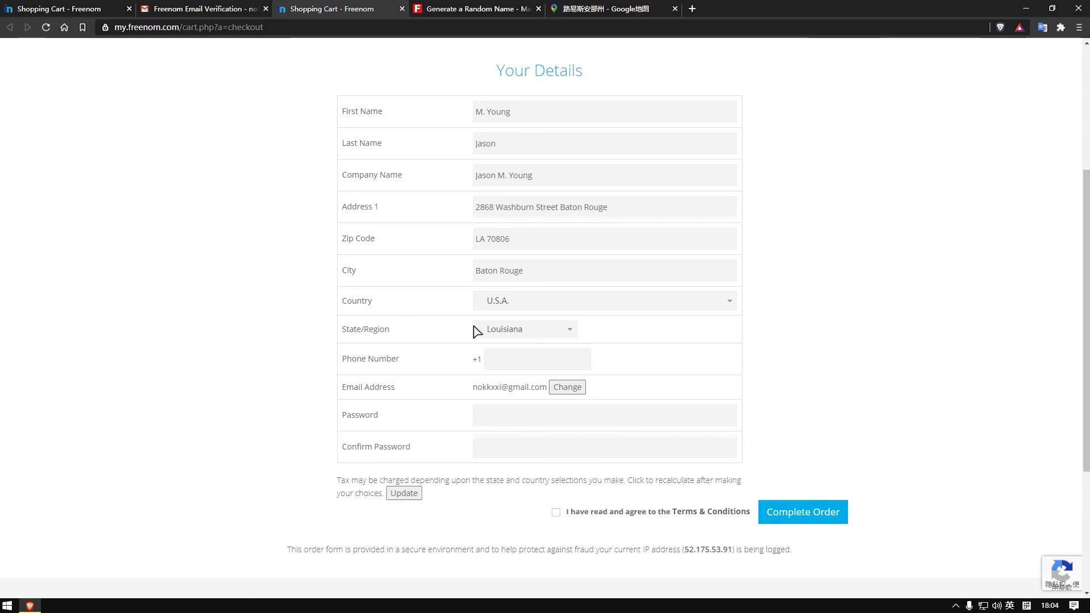
click(518, 357)
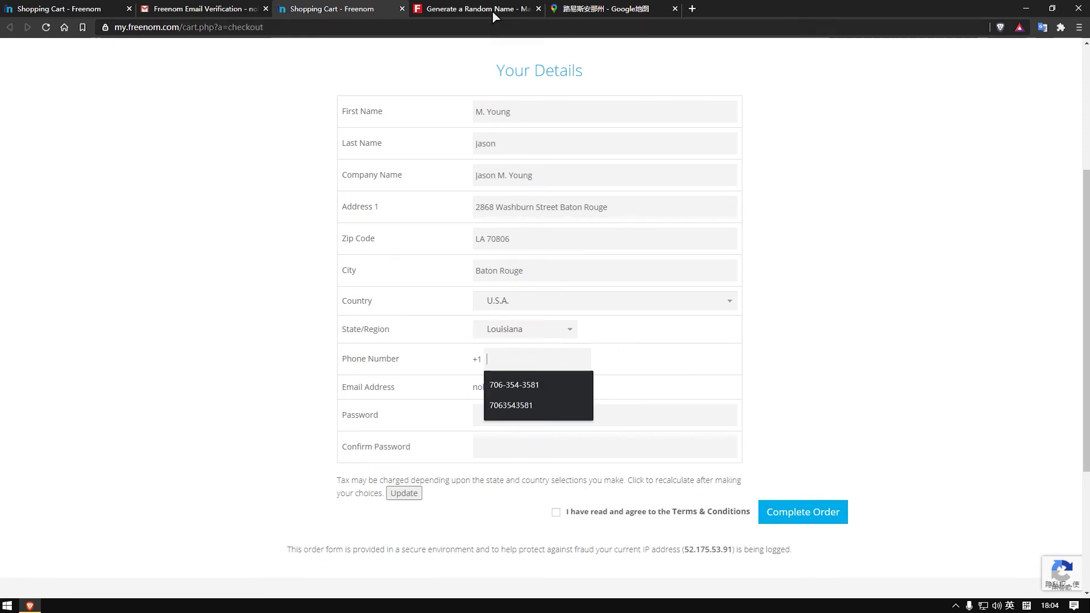
Step: Paste the generated identity's phone number into Phone Number and remove both dashes
click(507, 10)
scroll(626, 384, down, 2)
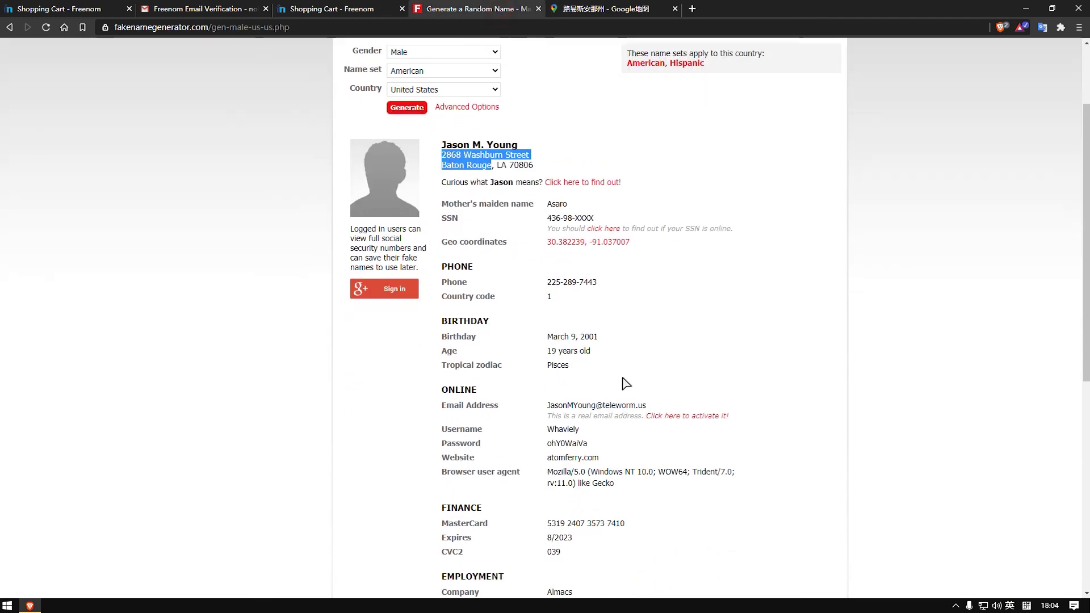
drag(597, 282, 549, 281)
right_click(552, 281)
click(567, 289)
key(ctrl+shift+Tab)
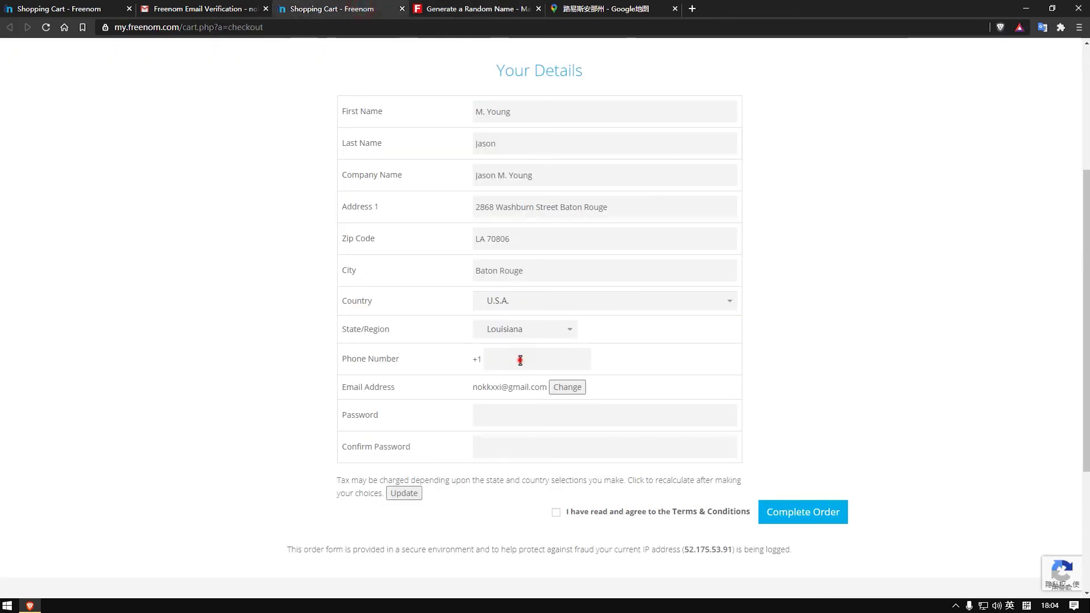
right_click(520, 360)
click(562, 451)
click(503, 359)
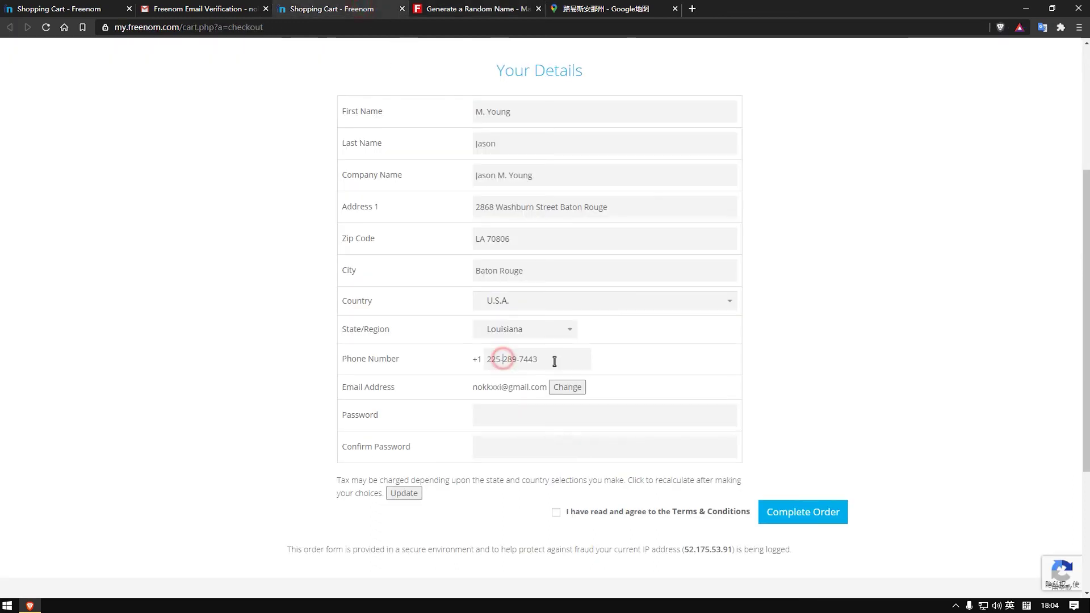
key(Delete)
click(518, 359)
key(Delete)
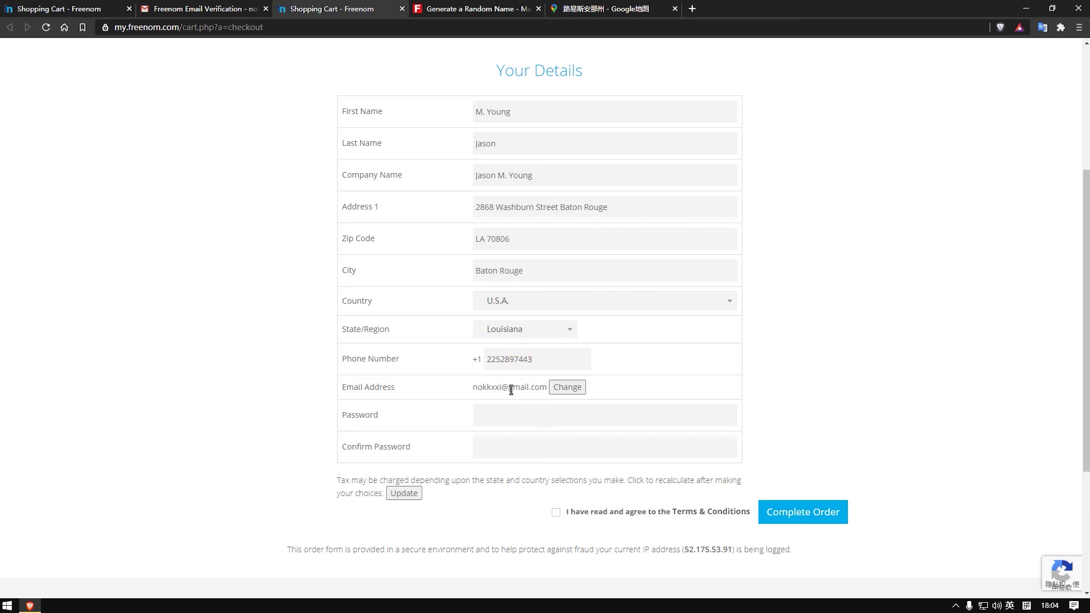
Step: Enter the account password in the password and confirmation fields
click(519, 414)
text(••••••••••)
drag(547, 388, 475, 388)
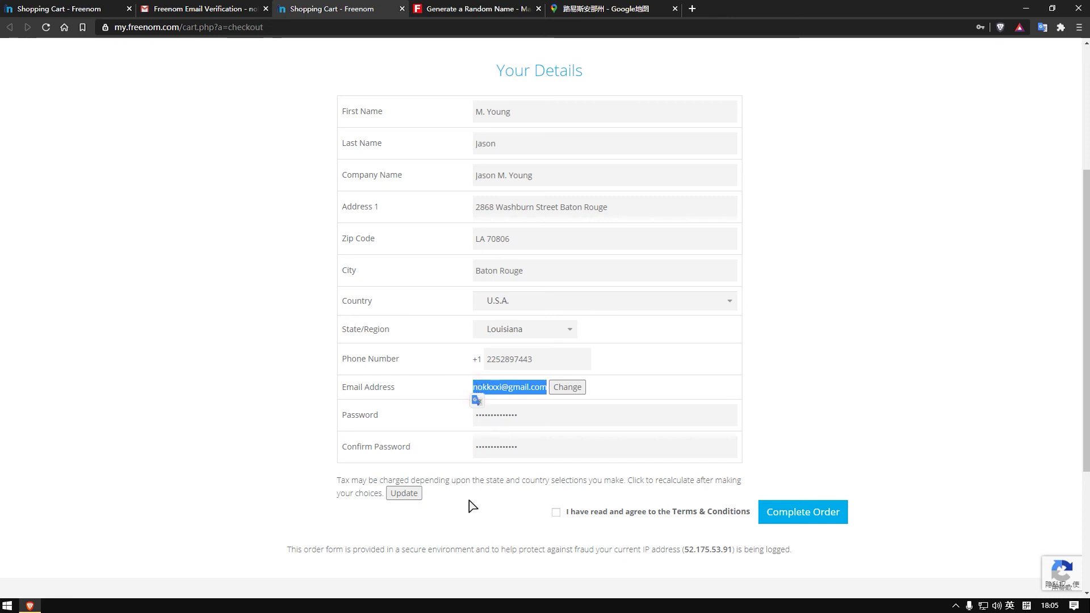
Step: Agree to the Terms & Conditions and submit the wohenshuai.cf order
click(613, 386)
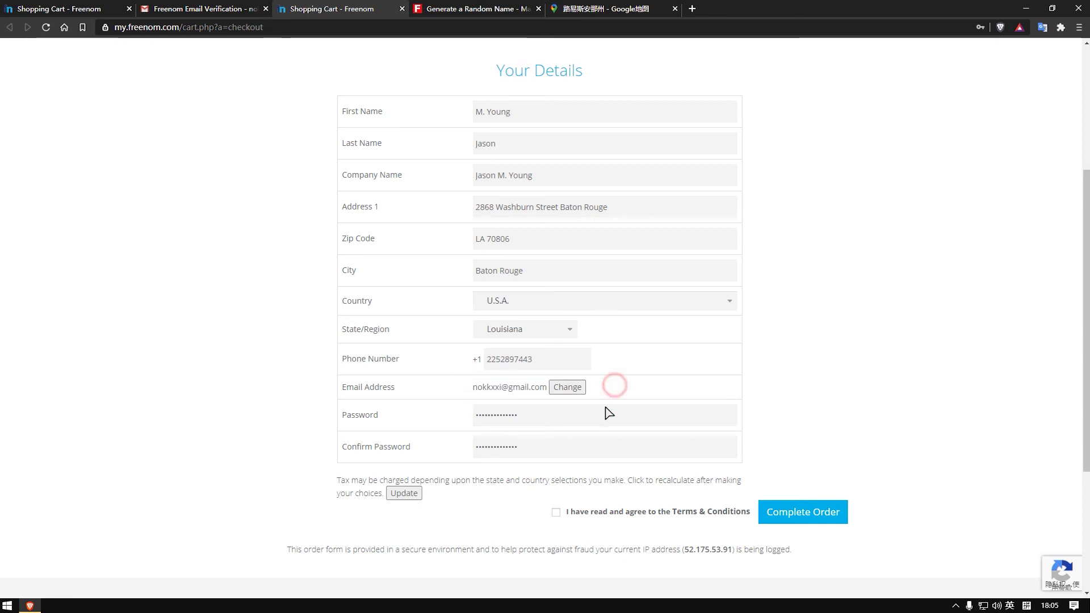
click(555, 513)
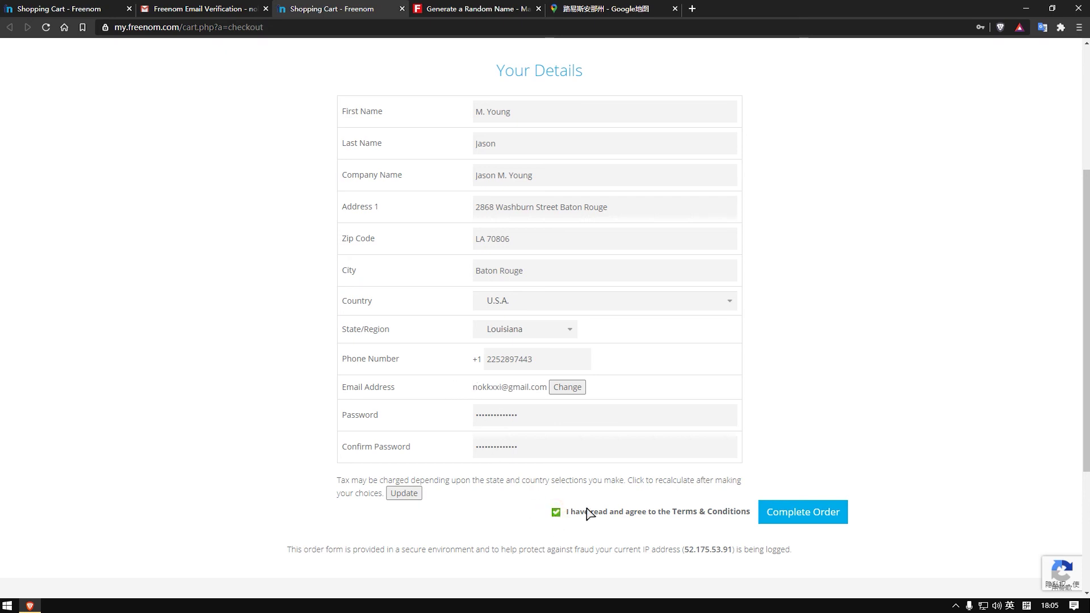
click(800, 512)
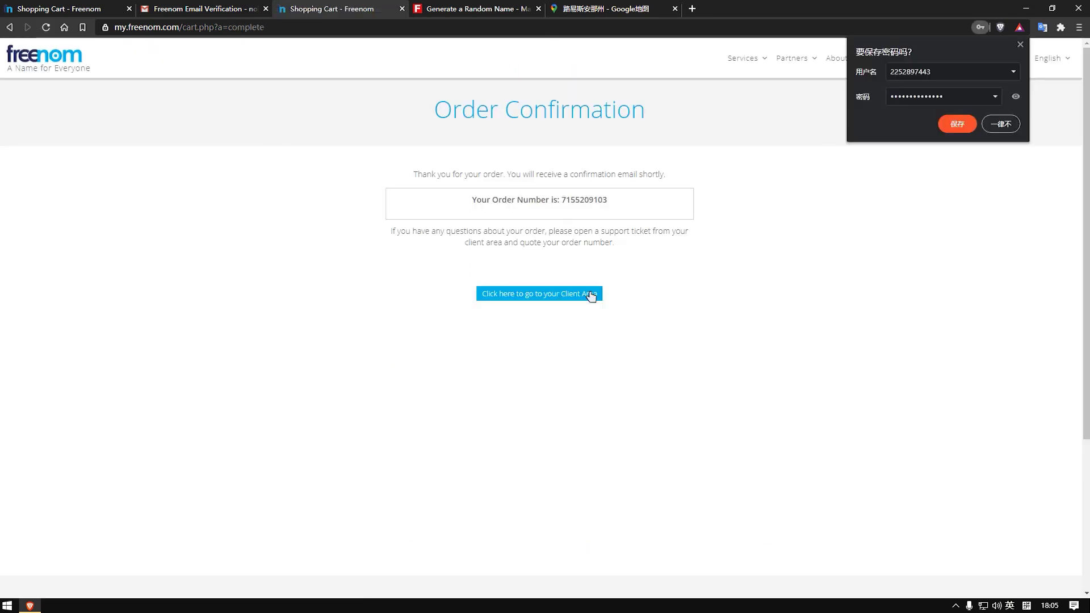
Step: Review the order confirmation and dismiss the browser's save-password offer
drag(415, 175, 628, 205)
click(521, 199)
click(562, 199)
click(637, 204)
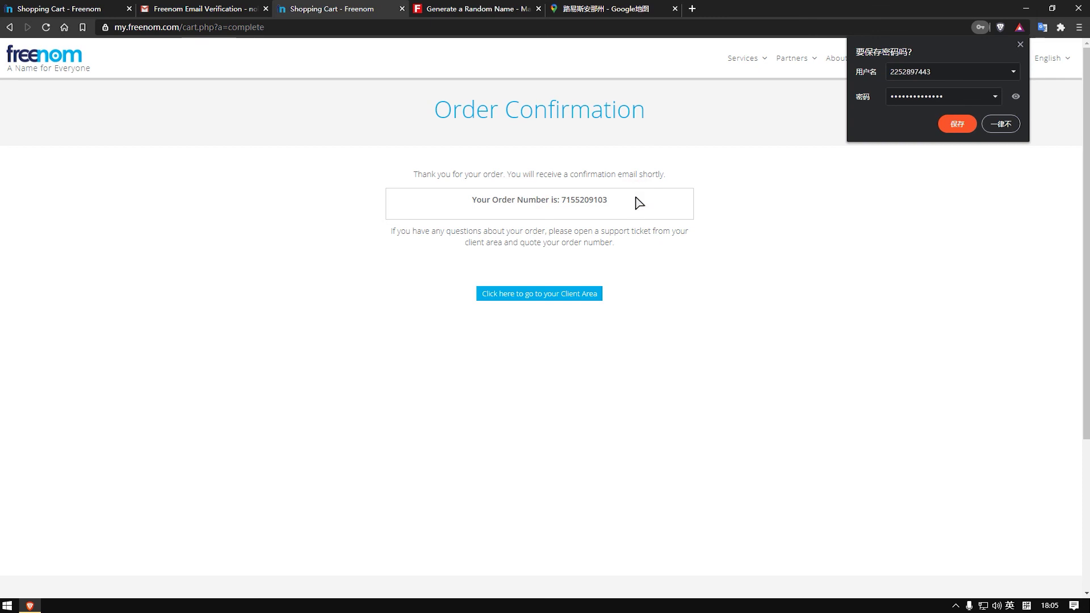
click(1020, 44)
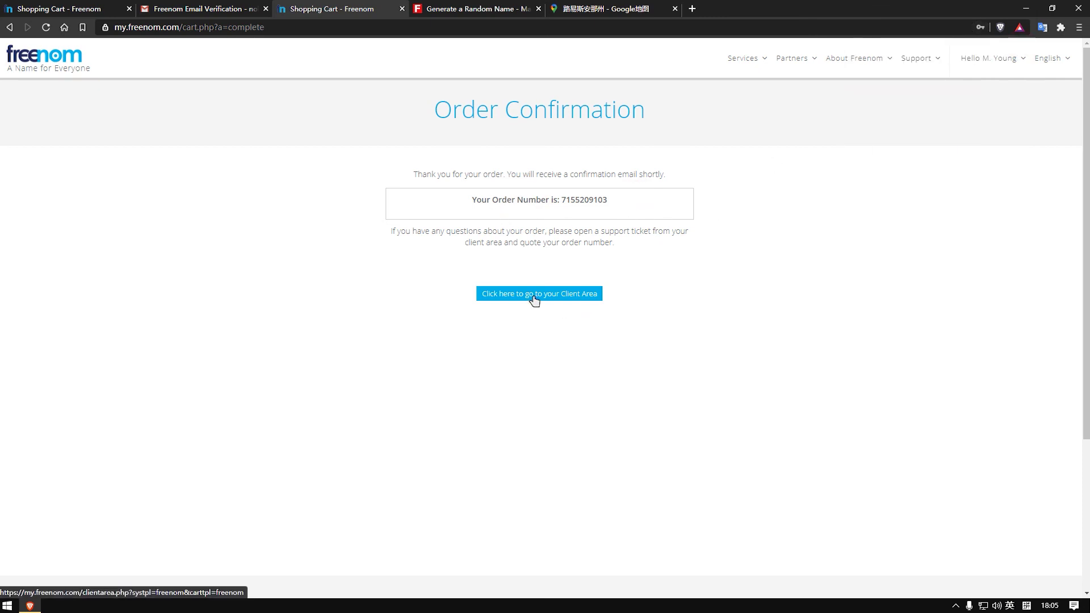
Step: Go to the Client Area and choose Services > My Domains
click(514, 297)
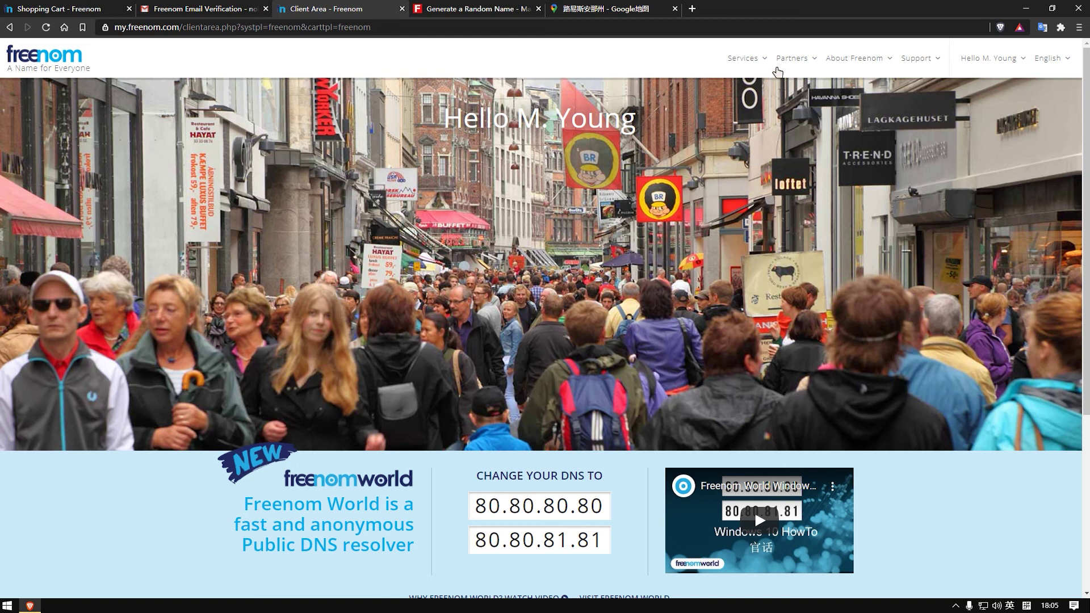
click(752, 60)
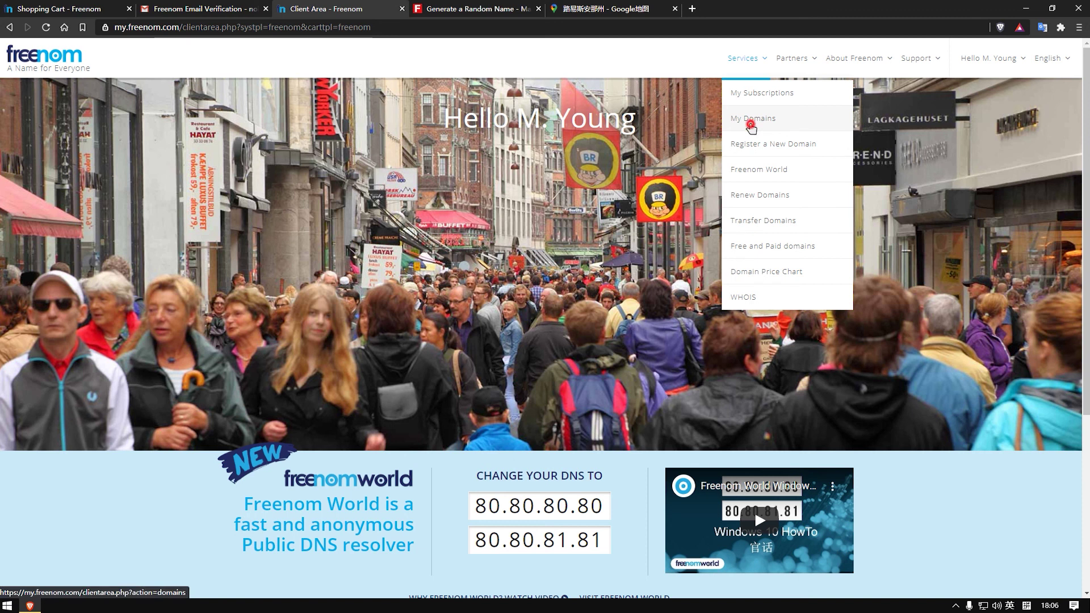
click(751, 126)
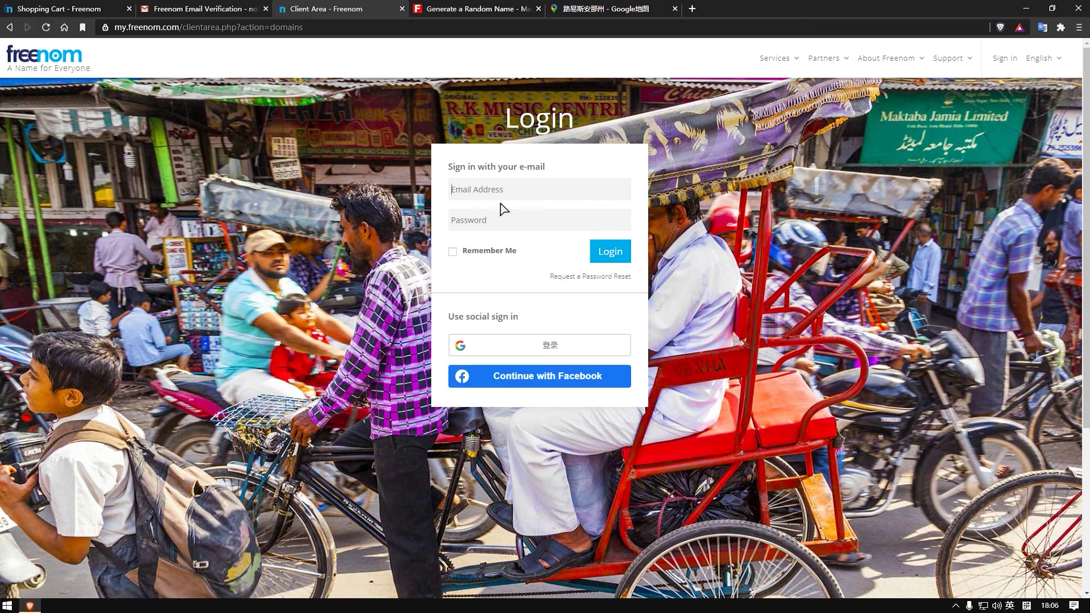
Step: Log in with the account e-mail and password to reach My Domains
click(510, 193)
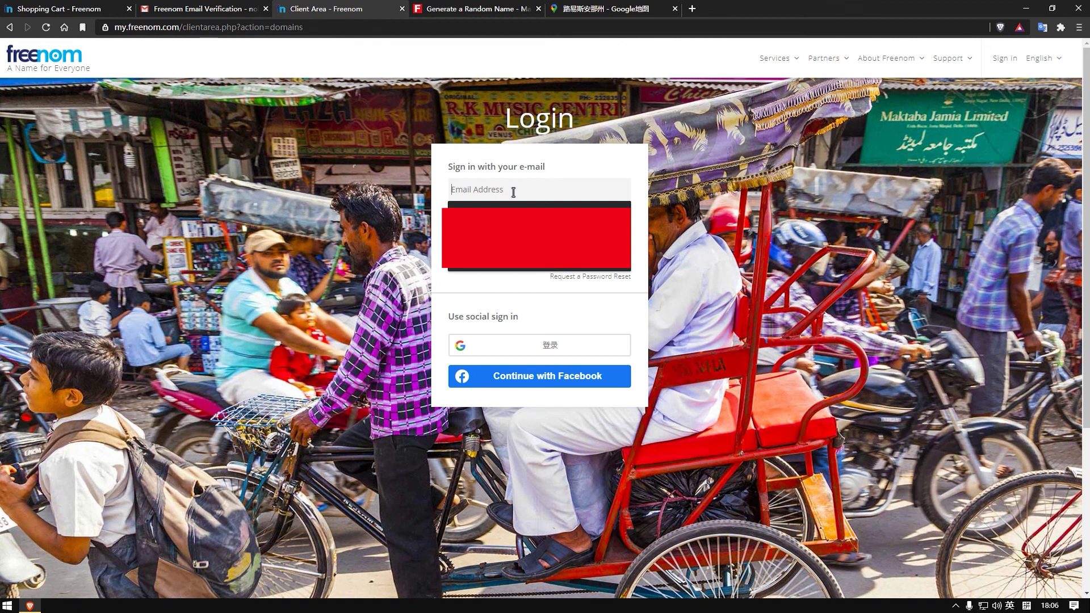
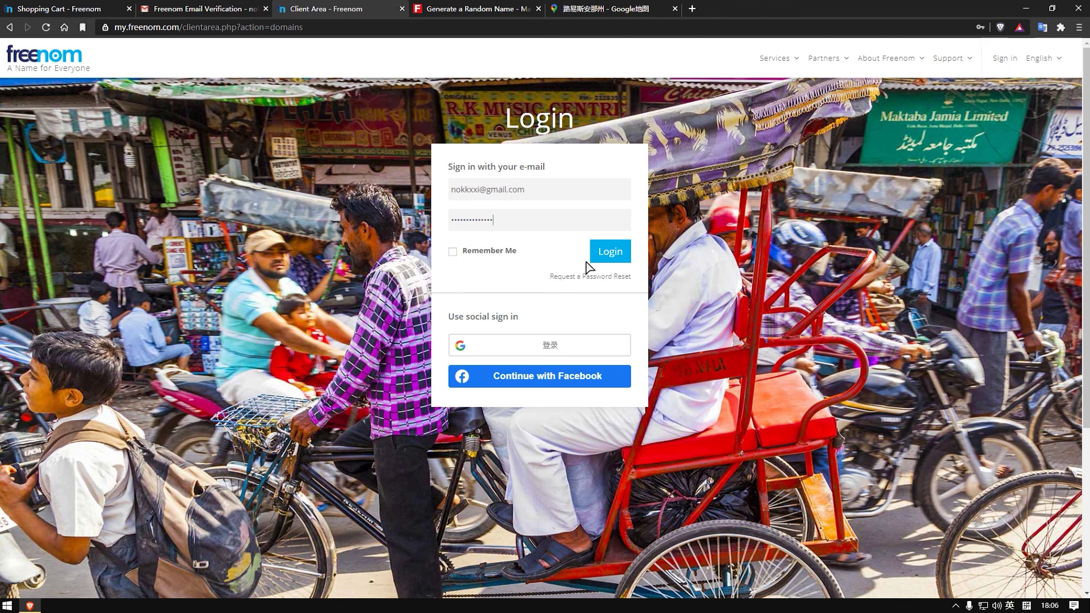
click(609, 249)
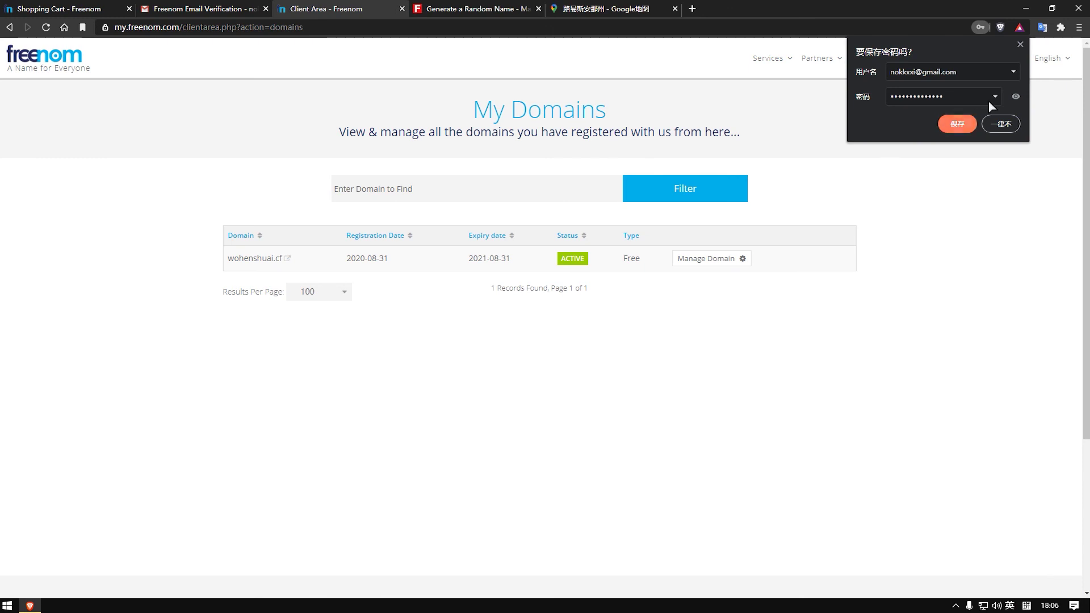
Step: Dismiss the save-password prompt and open Manage Domain for wohenshuai.cf
click(1020, 44)
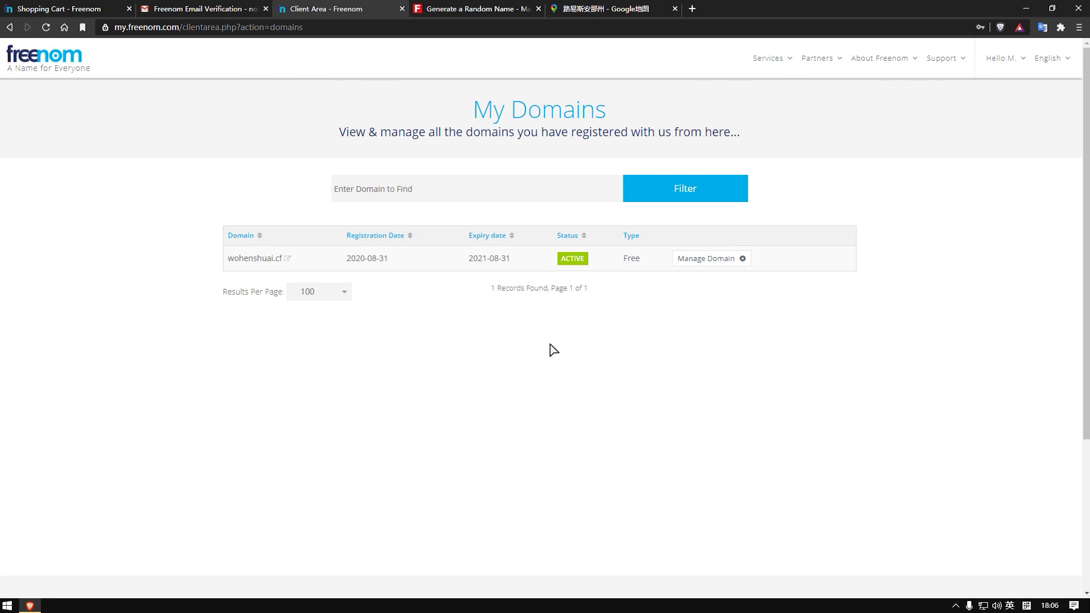
click(722, 260)
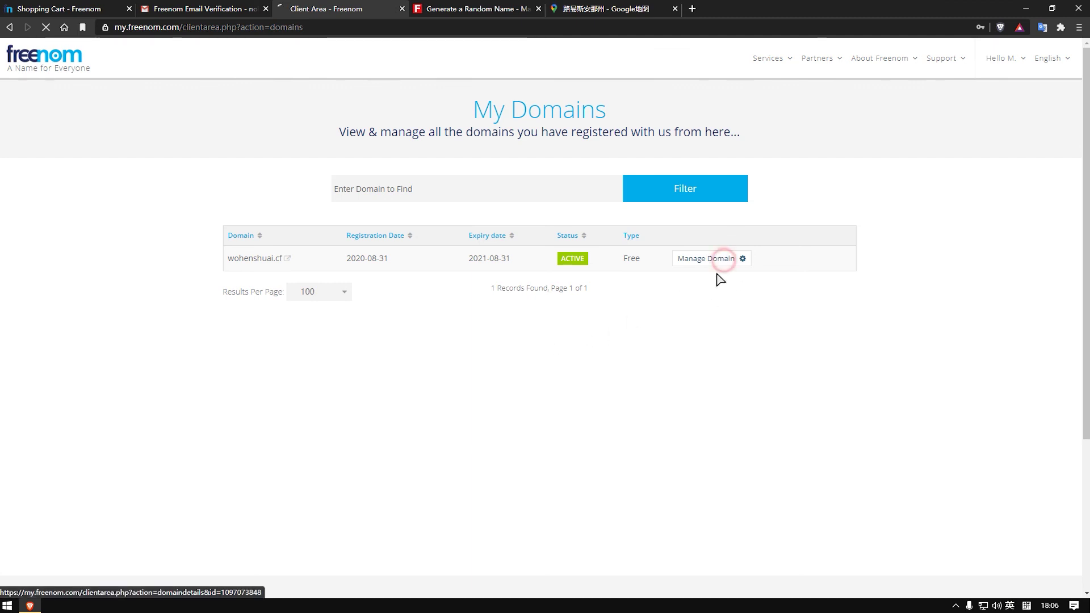